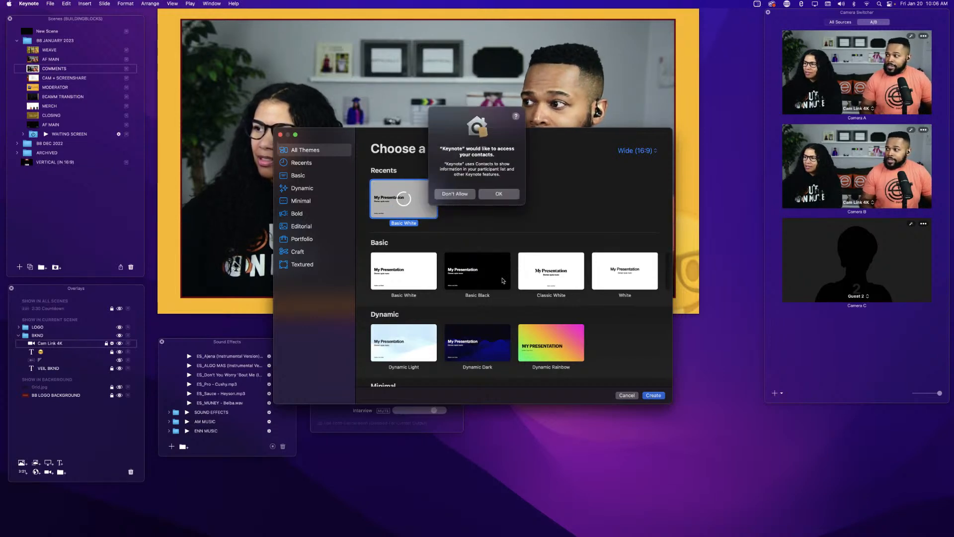
Decline the contacts access request and delete every placeholder text box from the new title slide.
click(456, 193)
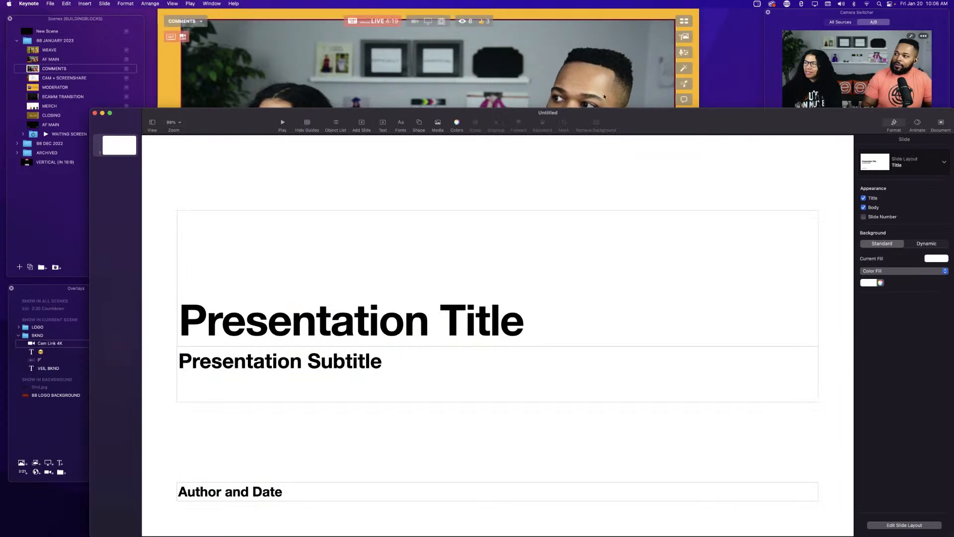
drag(678, 123, 633, 72)
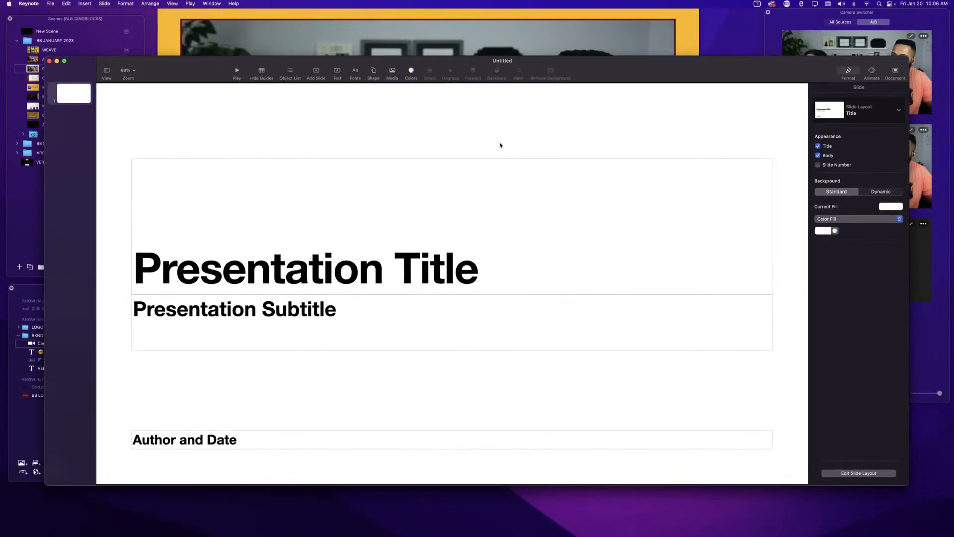
key(super+a)
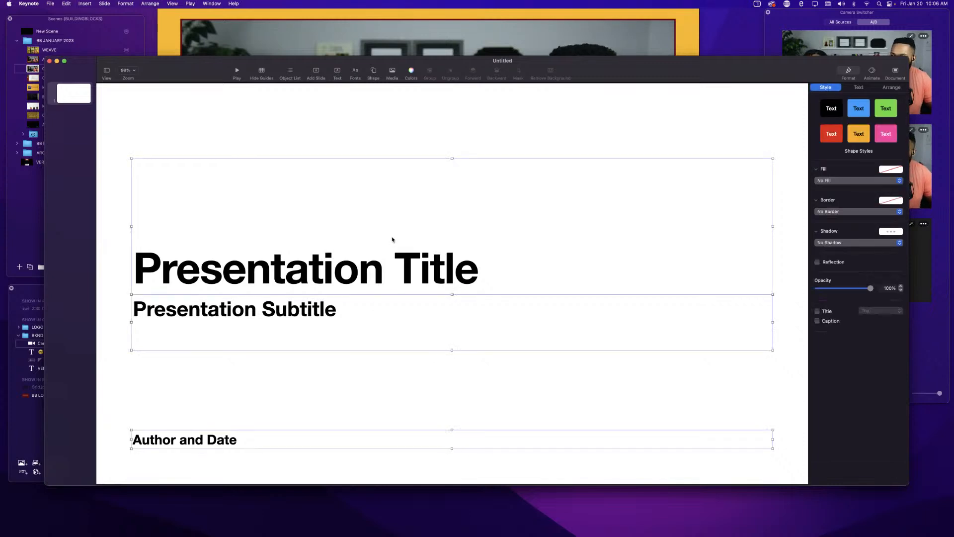
key(BackSpace)
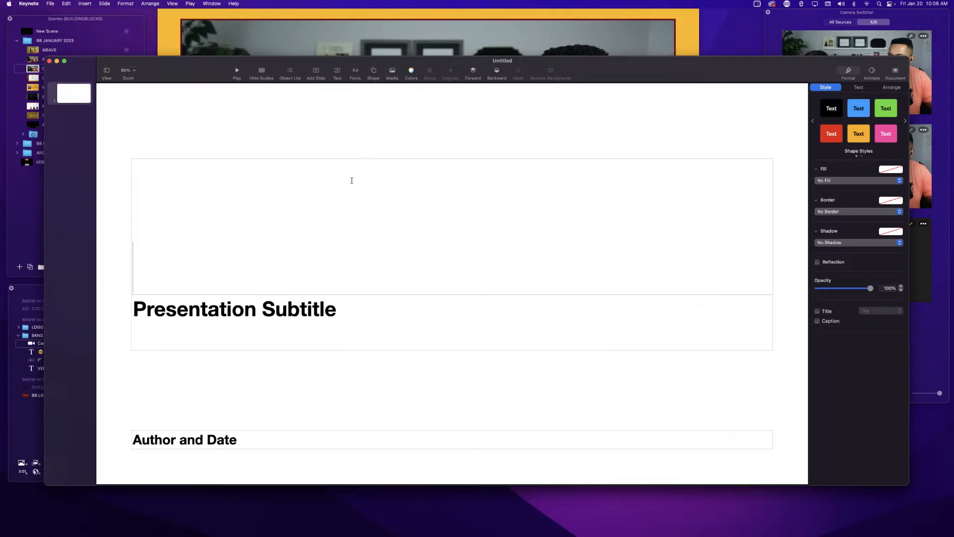
click(357, 323)
key(BackSpace)
click(347, 277)
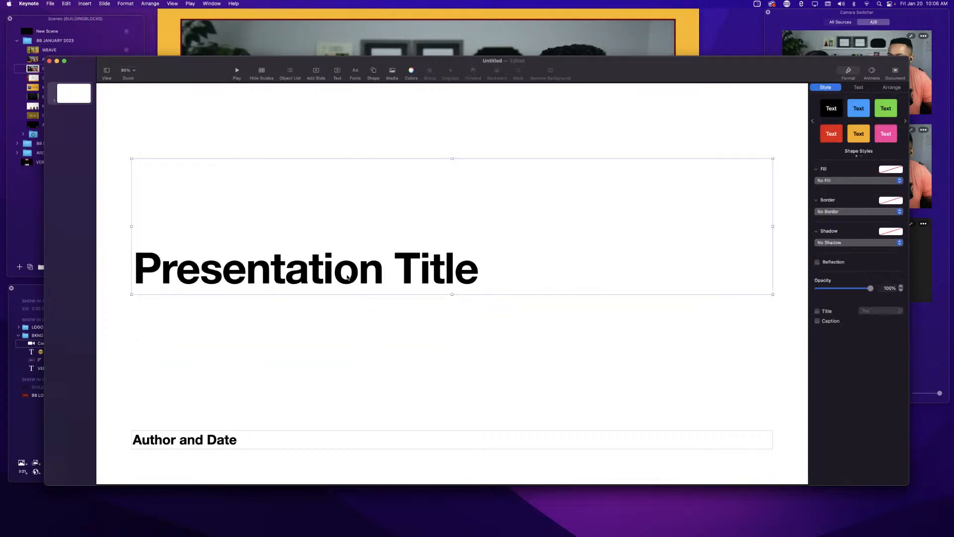
click(347, 278)
click(322, 450)
key(BackSpace)
click(293, 200)
key(BackSpace)
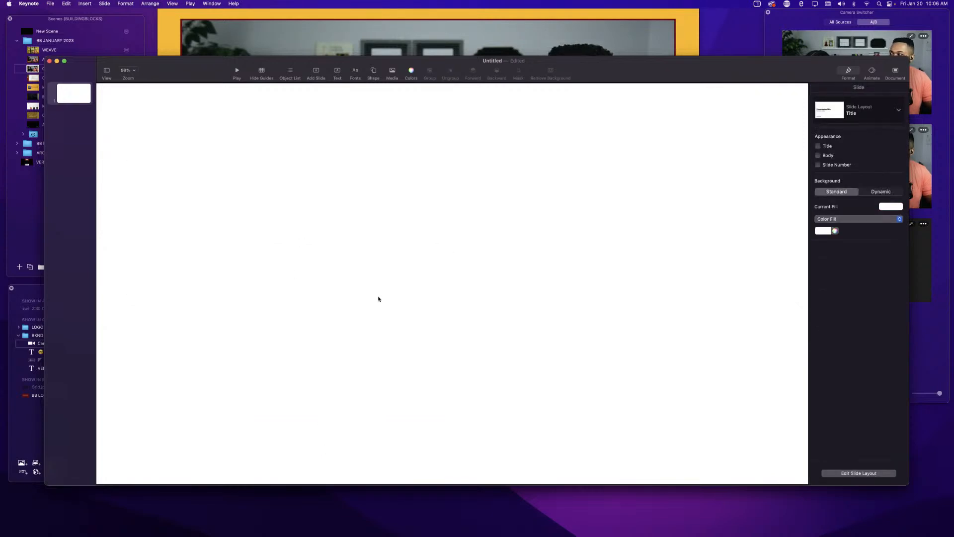
Set the slide background fill to No Fill.
drag(618, 65, 602, 66)
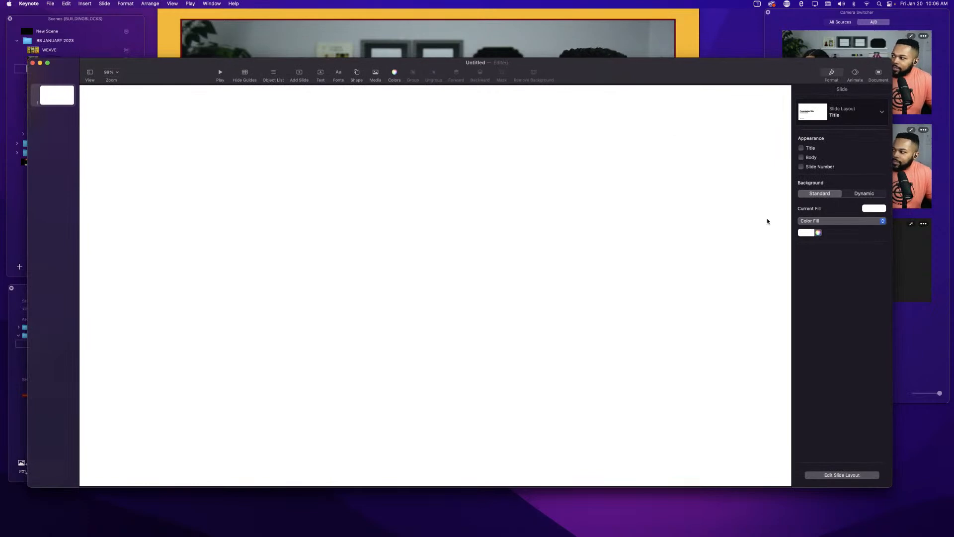
click(823, 222)
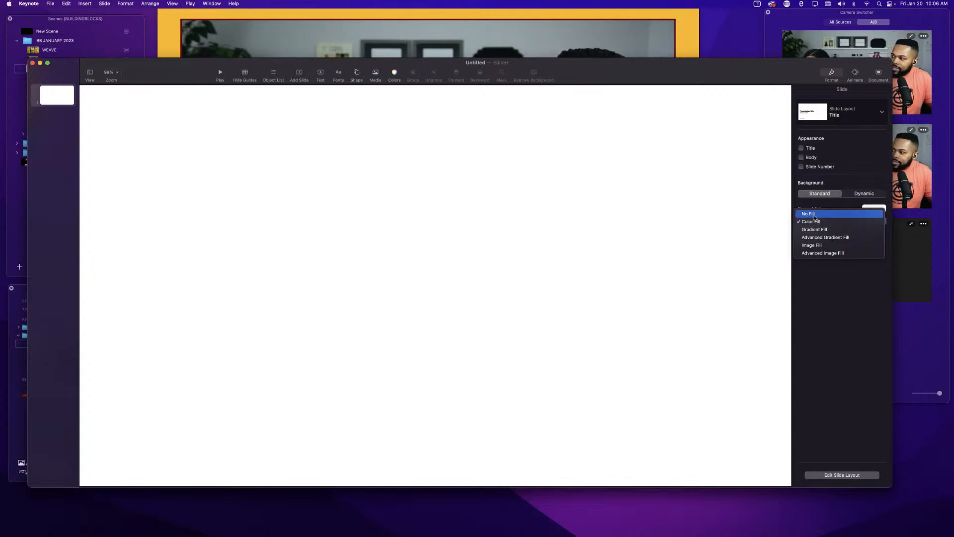
click(809, 214)
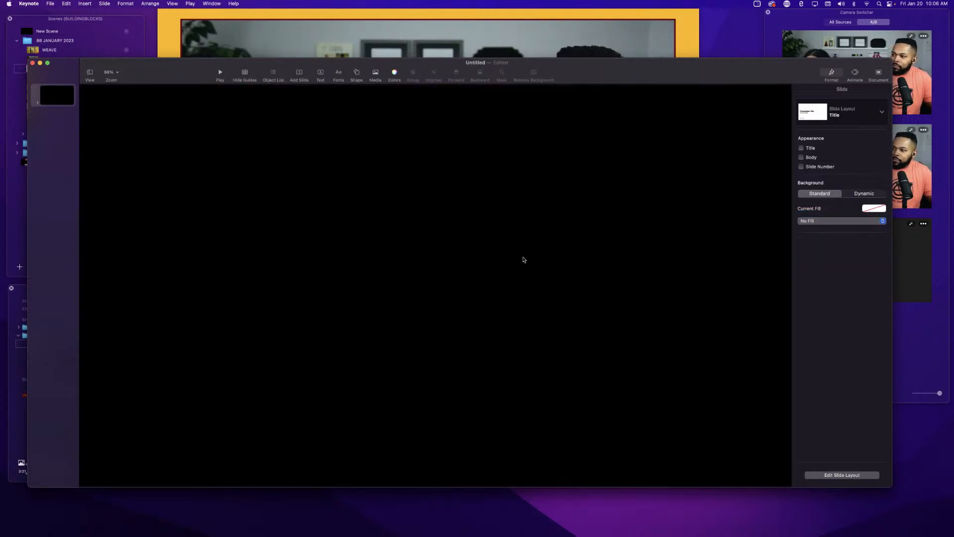
Insert a small square shape in the middle of the slide.
scroll(380, 257, down, 5)
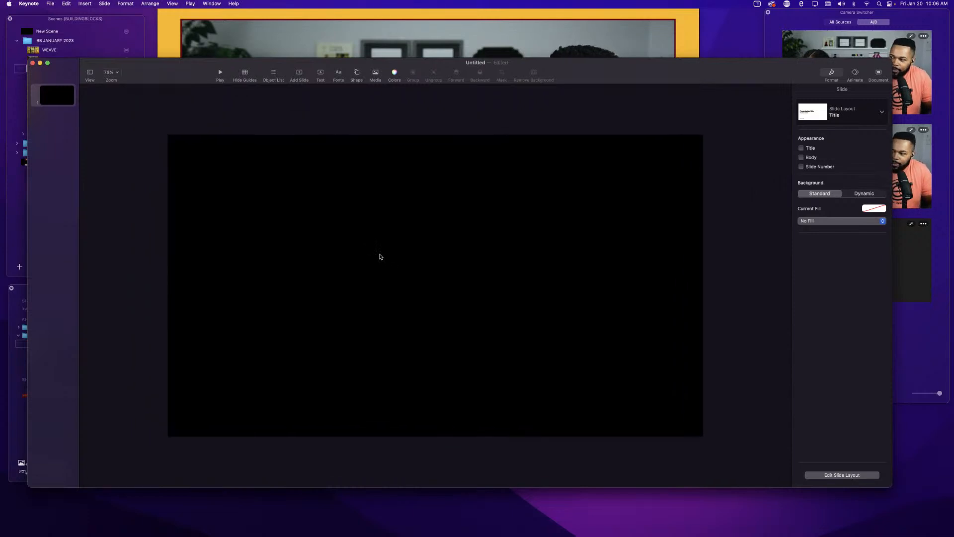
scroll(380, 262, down, 4)
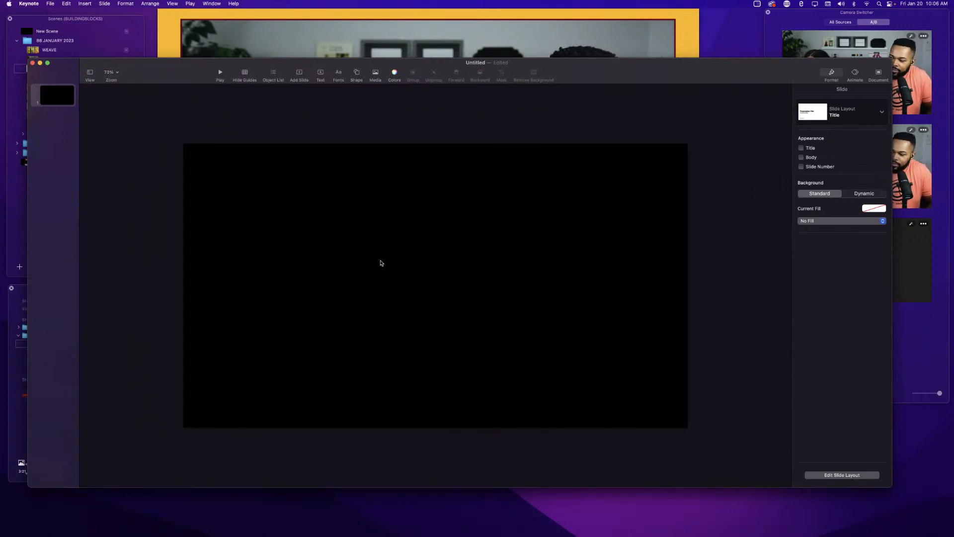
scroll(381, 262, down, 2)
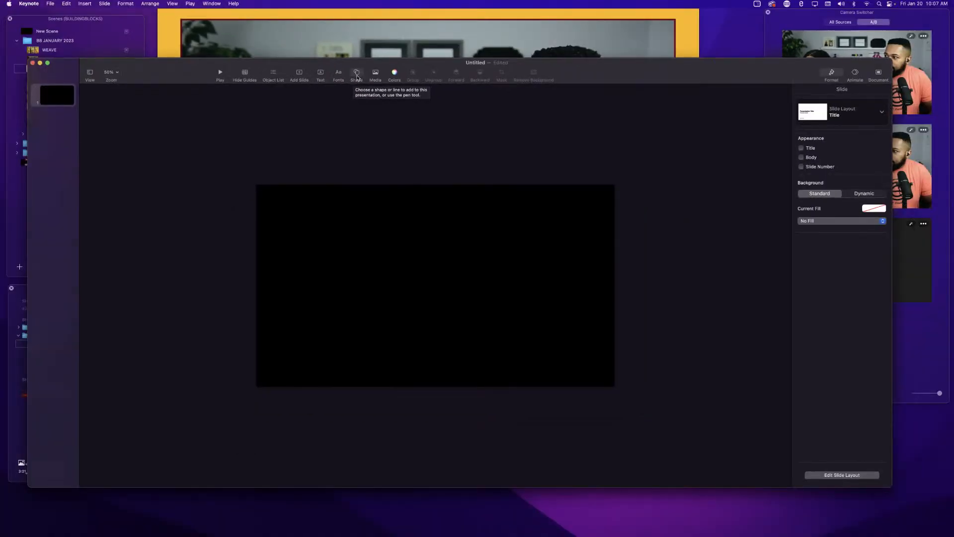
click(357, 76)
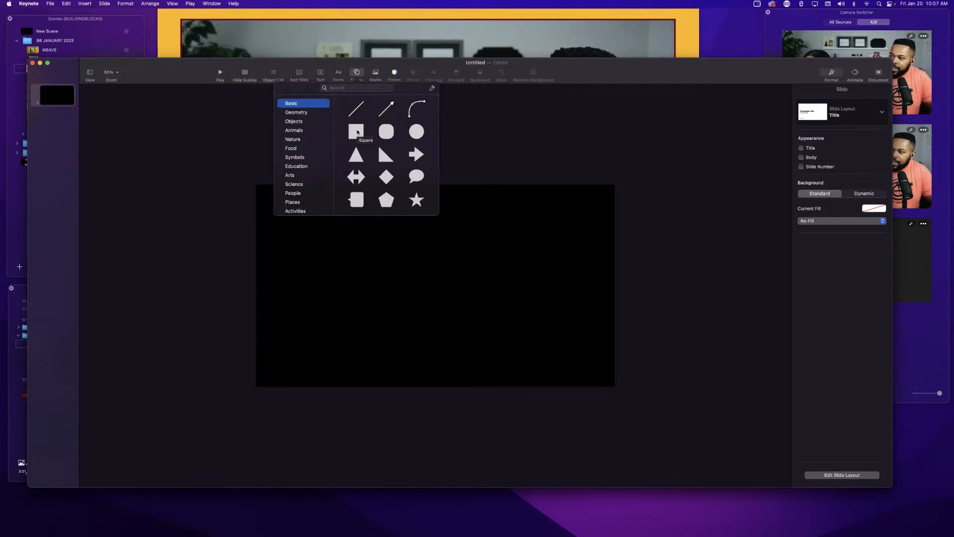
click(357, 132)
drag(431, 292, 455, 270)
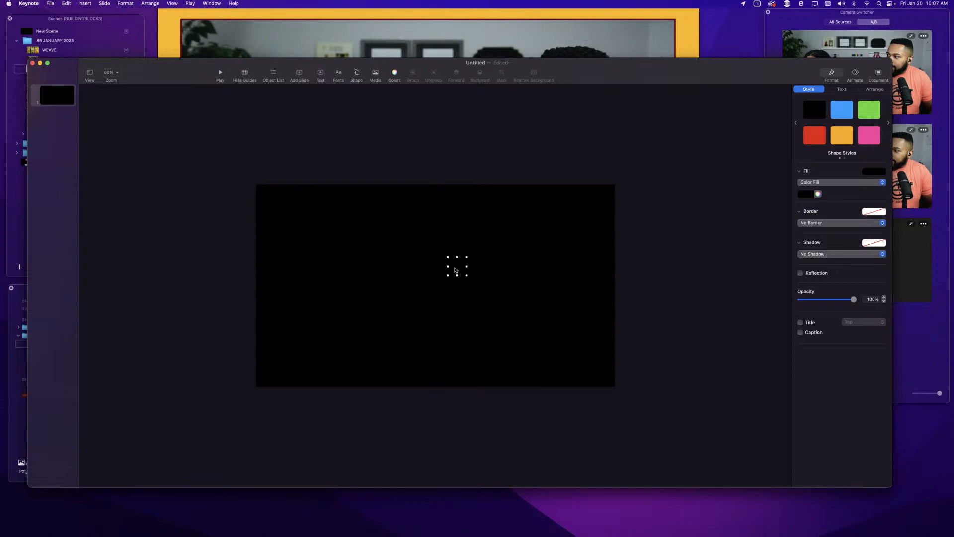
Fill the square with the BUILDINGBLOCKS 2 colour from the BUILDINGBLOCKS colour palette.
click(818, 193)
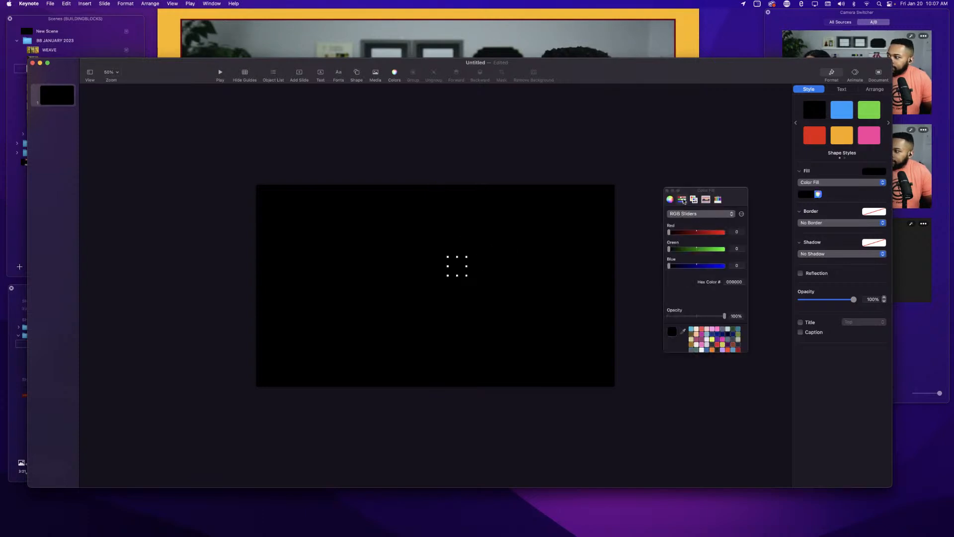
click(694, 199)
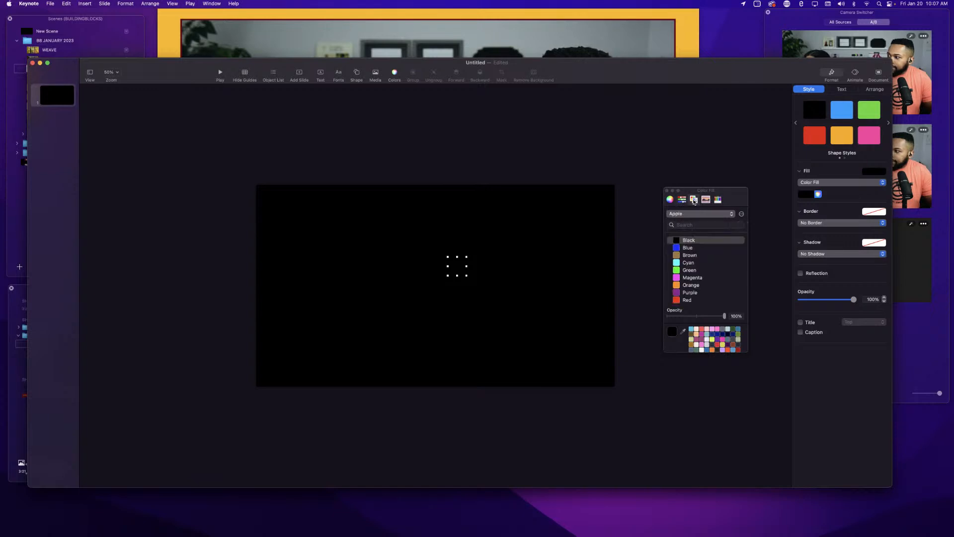
click(697, 213)
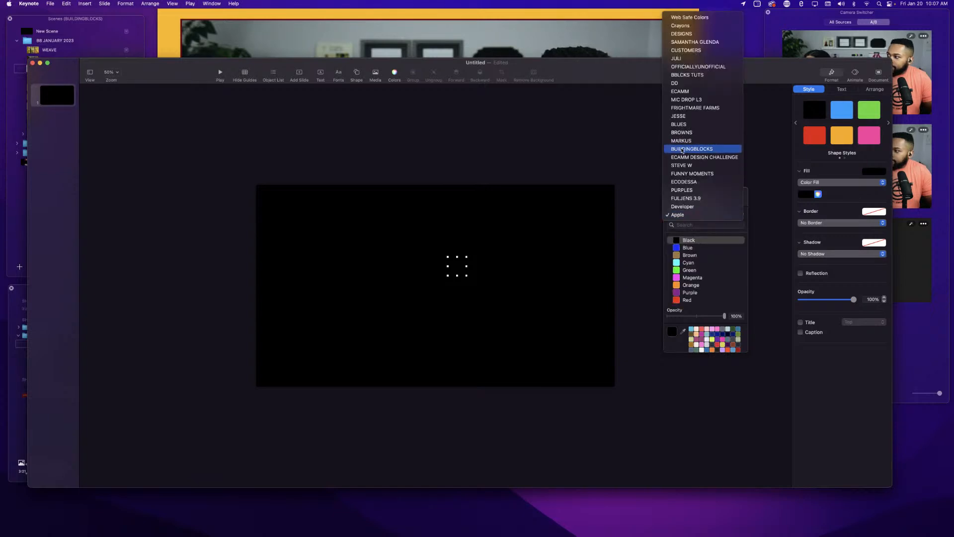
click(682, 150)
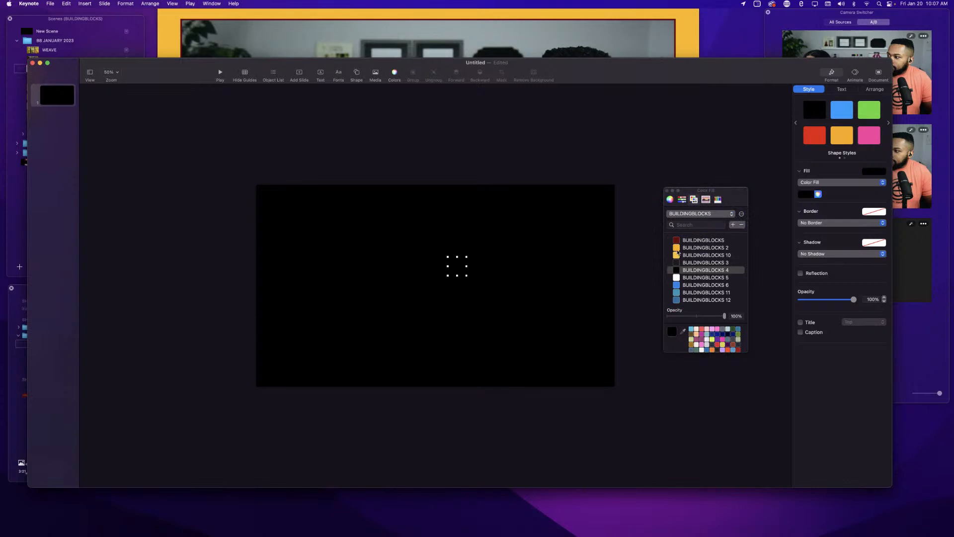
click(679, 248)
drag(728, 196, 724, 385)
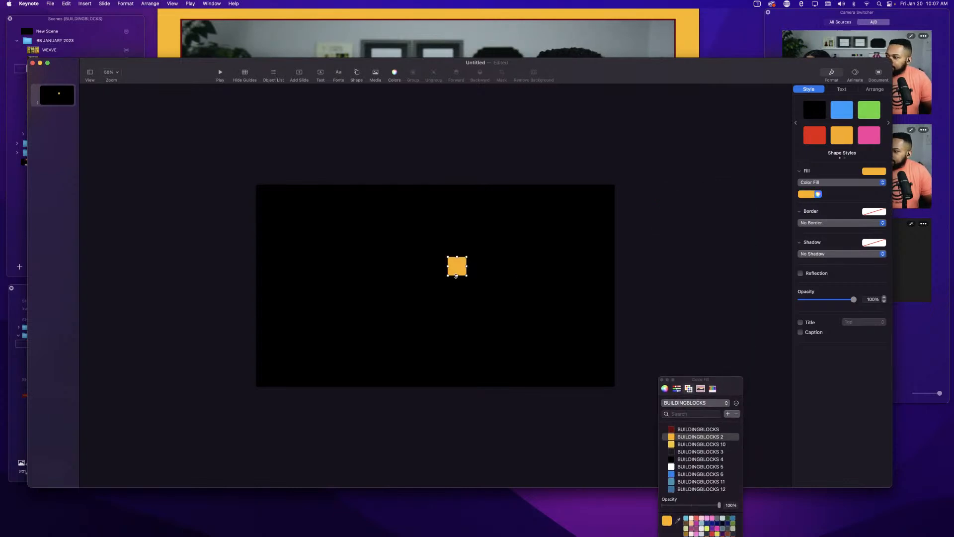
Stretch the square into a tall vertical bar extending past the slide's top and bottom edges near its right side.
drag(460, 274, 458, 404)
drag(456, 257, 457, 172)
drag(468, 287, 547, 291)
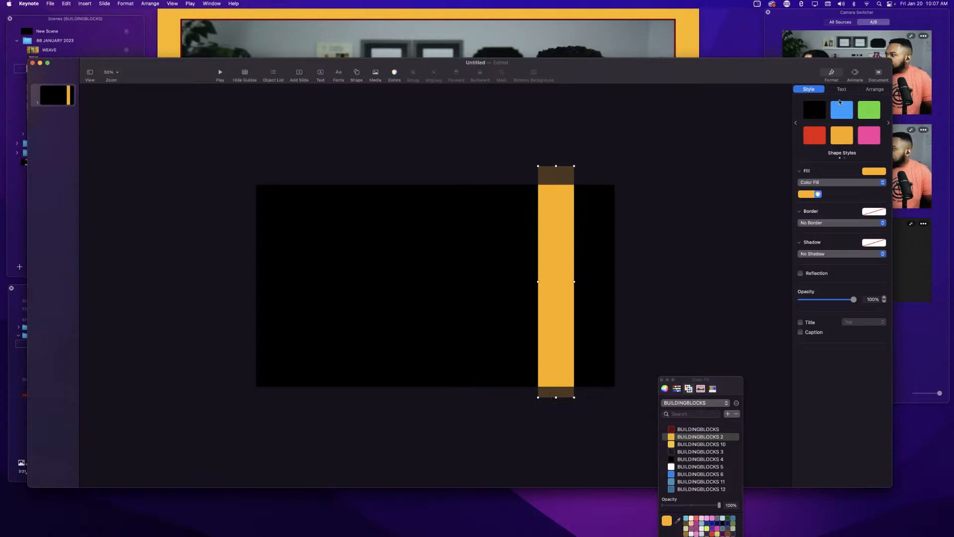
Review the bar's Style, Text and Arrange inspector settings.
click(831, 74)
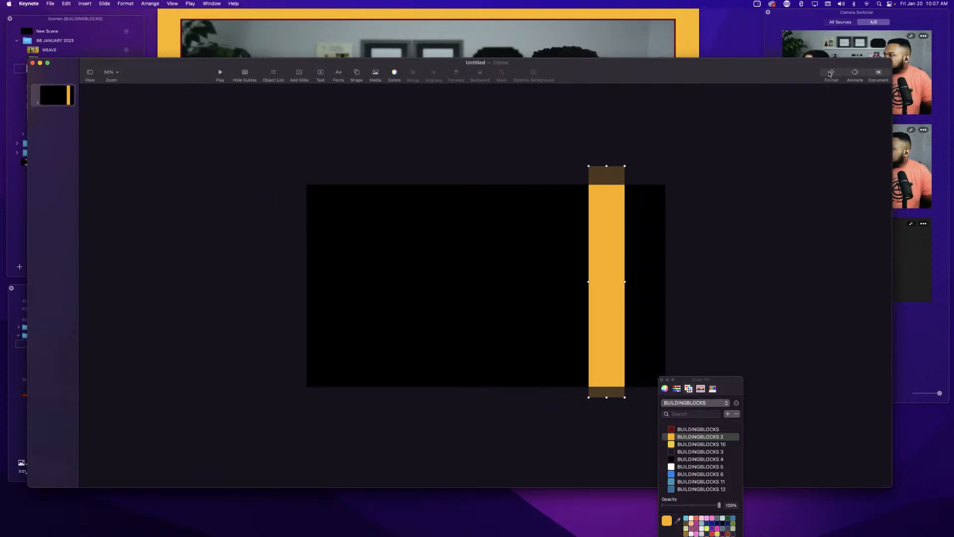
click(831, 73)
drag(753, 80, 712, 79)
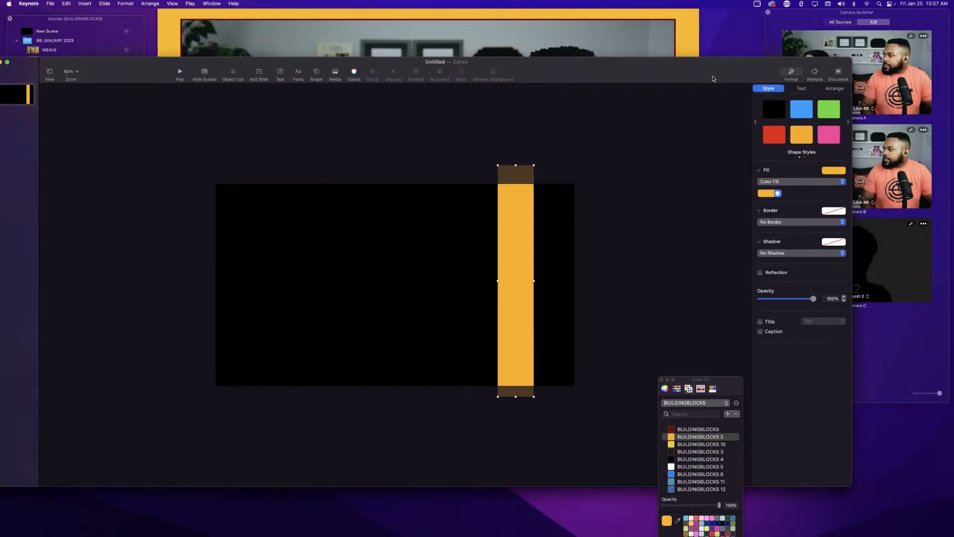
click(802, 89)
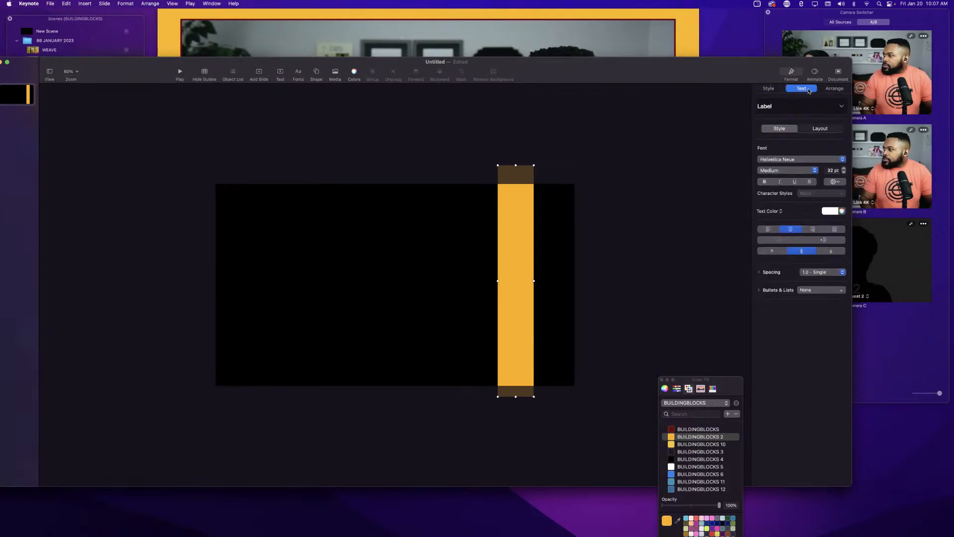
click(832, 89)
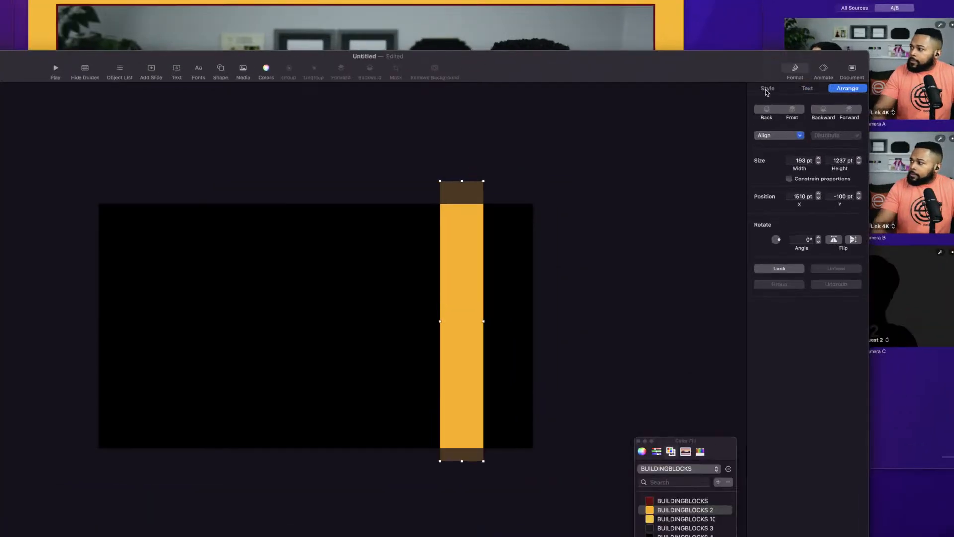
click(774, 90)
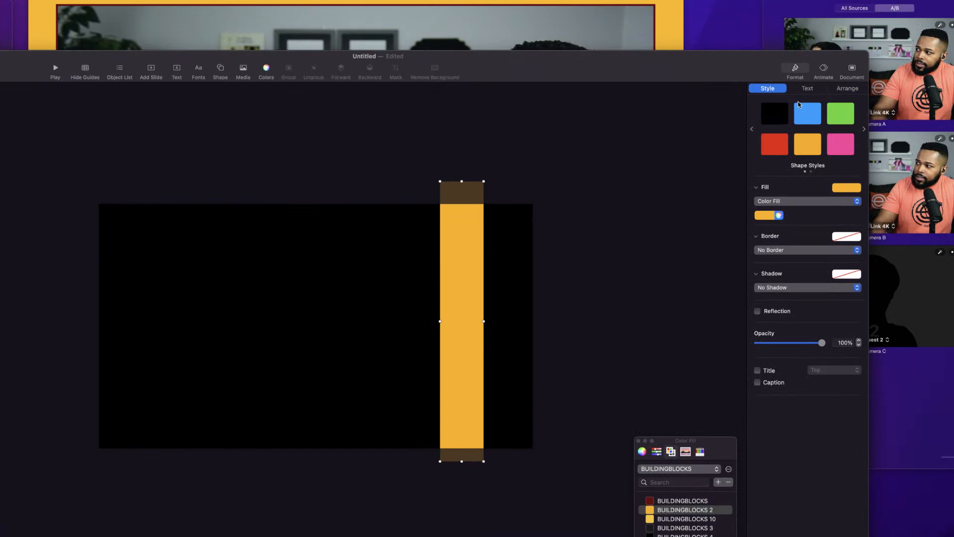
click(802, 90)
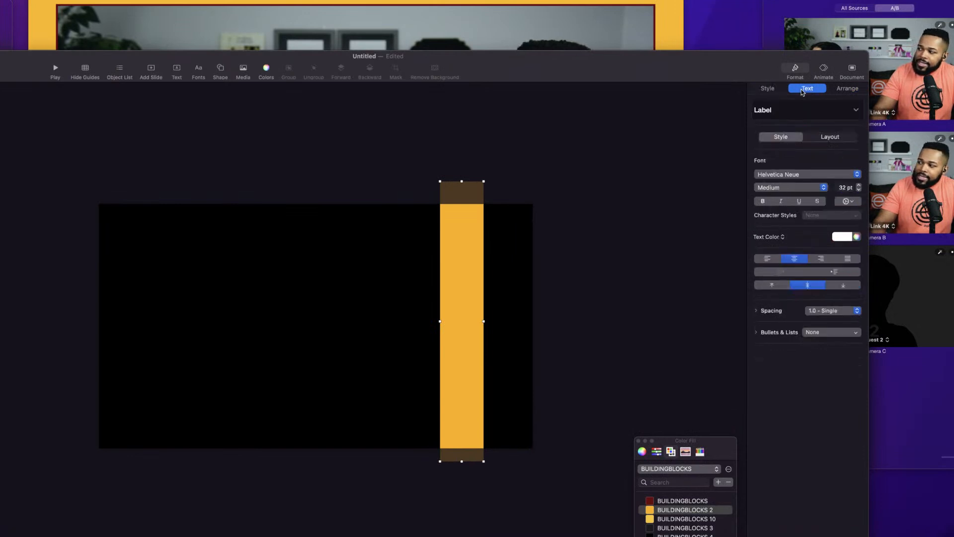
Rotate the bar to an angle of 340.9° and nudge it slightly left.
click(847, 90)
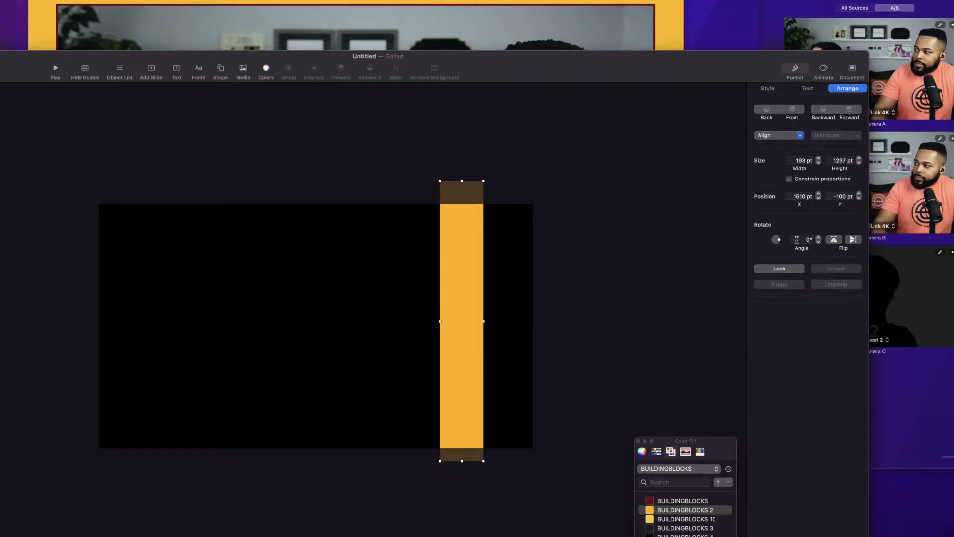
drag(780, 244, 781, 243)
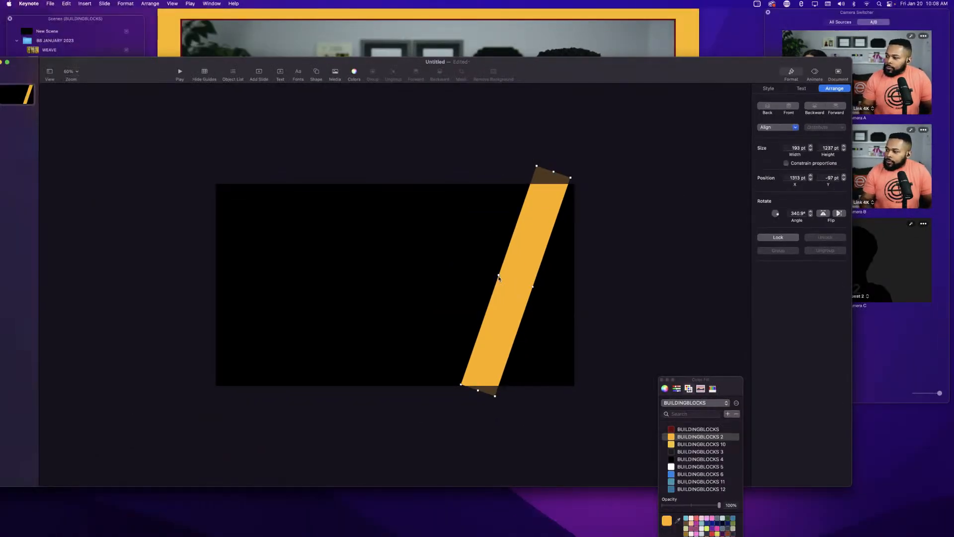
drag(498, 277, 487, 270)
drag(729, 382, 848, 305)
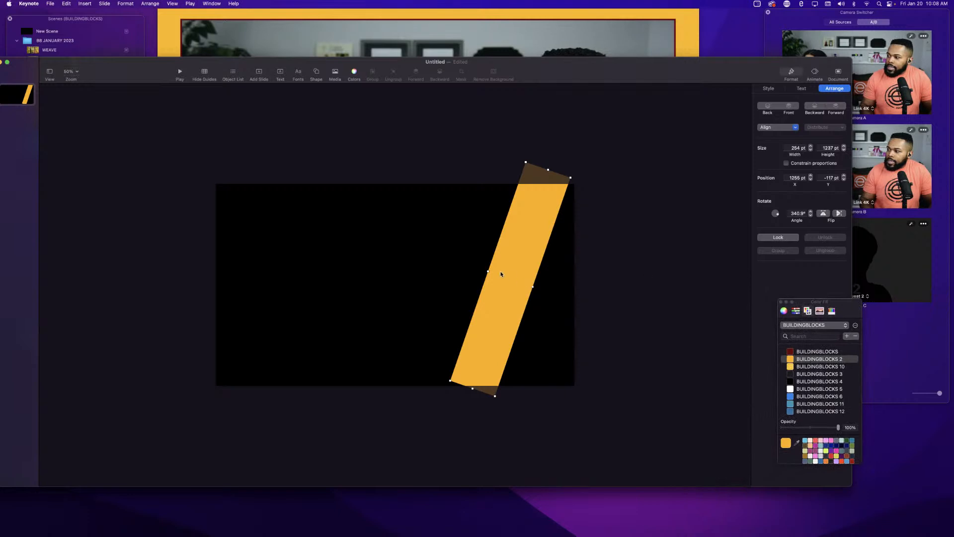
Move the bar just off the slide's right edge and lengthen it to about 1859 pt tall.
drag(501, 273, 617, 324)
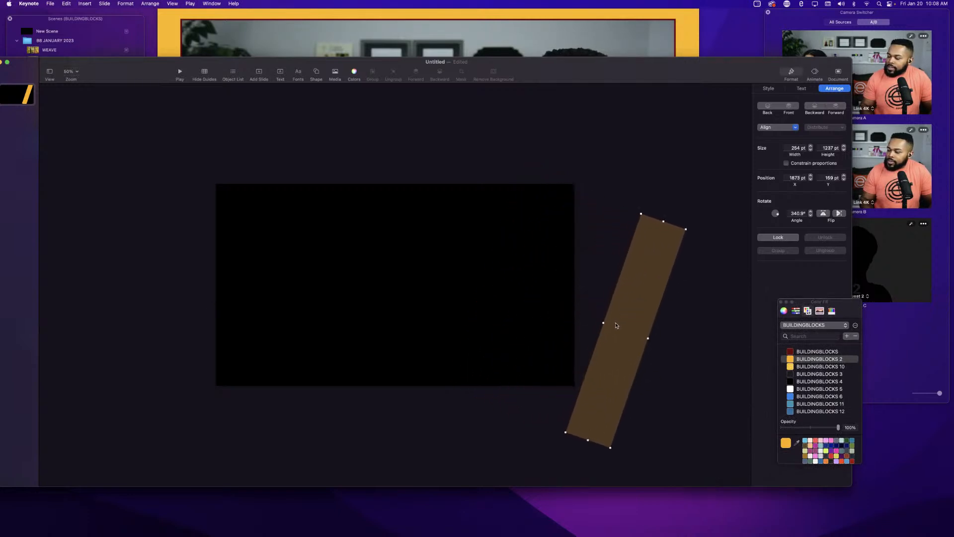
drag(663, 221, 704, 143)
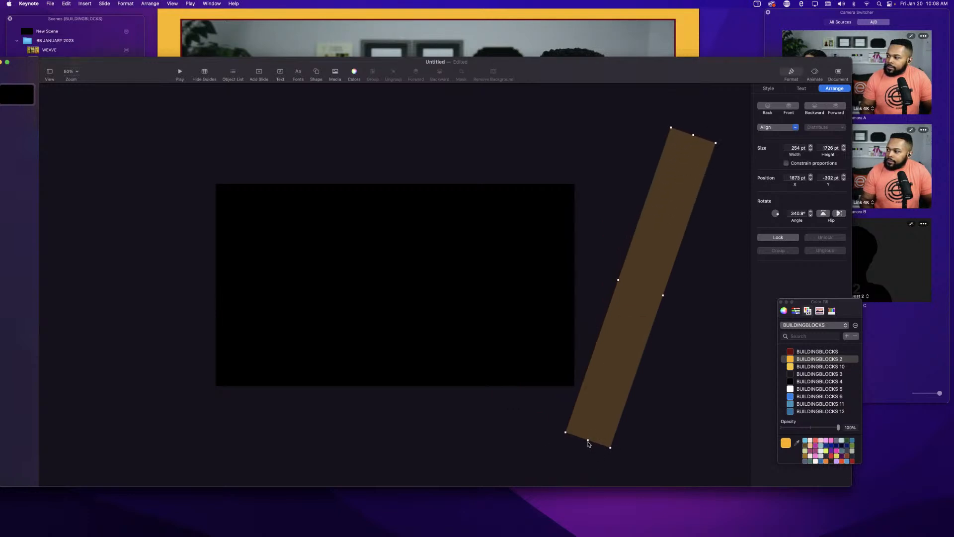
drag(587, 440, 579, 463)
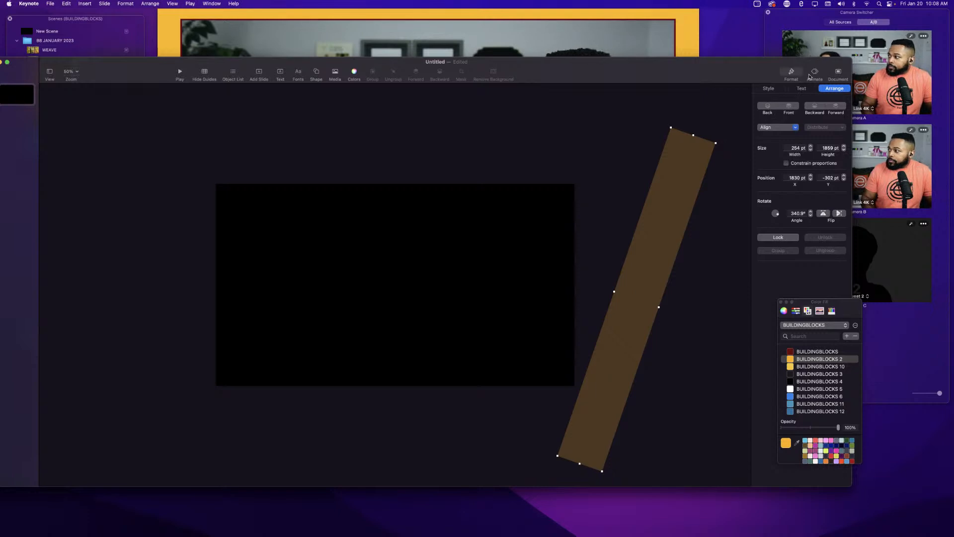
Add a Move In build-in effect to the orange bar and preview it at a zoomed-out view.
drag(740, 67, 728, 68)
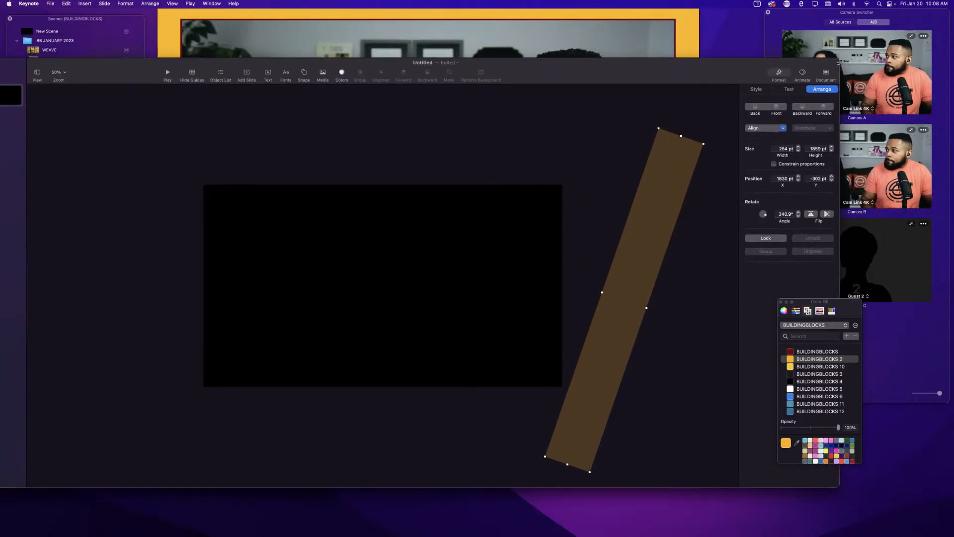
drag(838, 61, 739, 43)
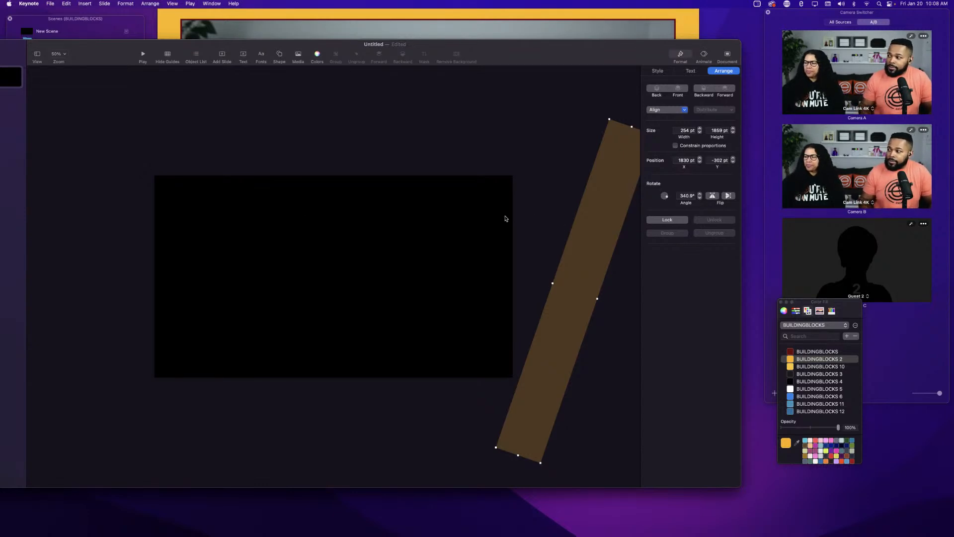
click(703, 58)
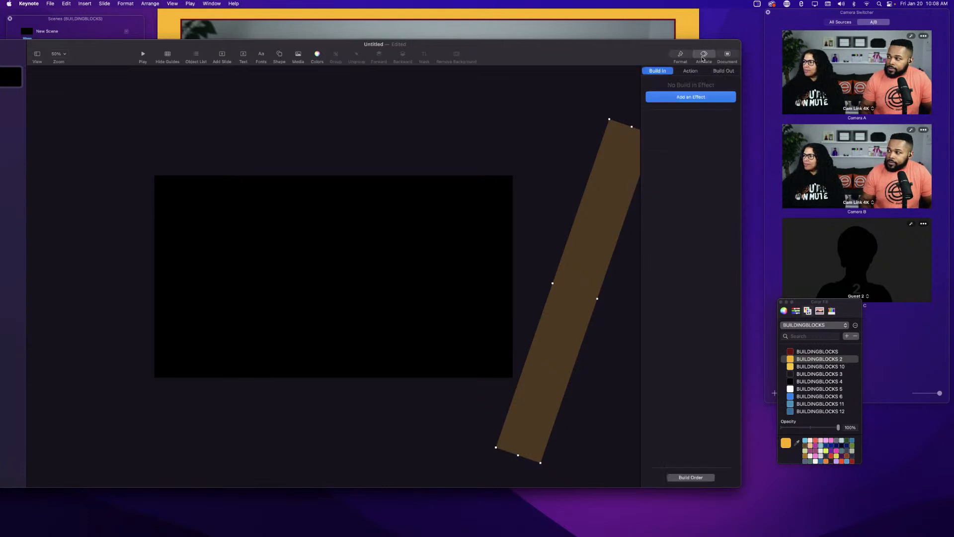
click(678, 97)
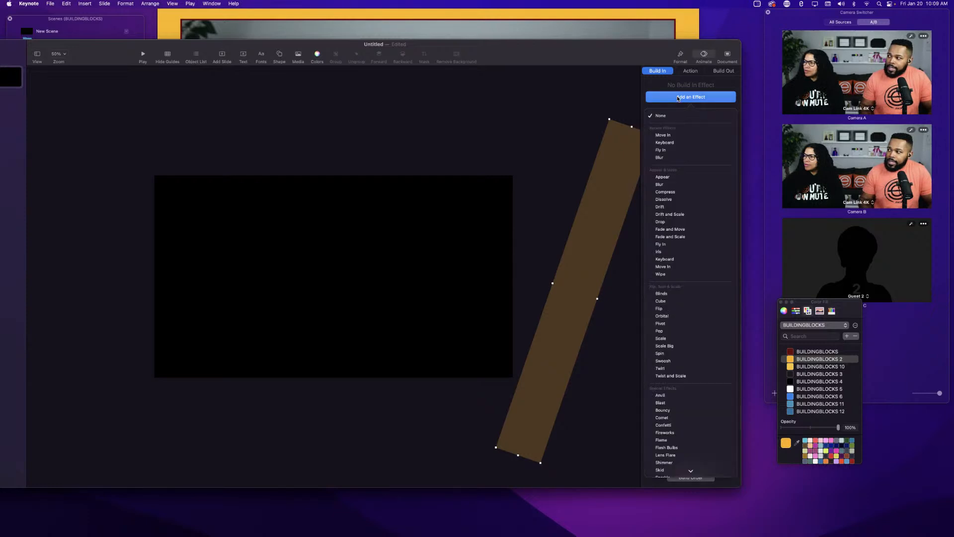
click(667, 136)
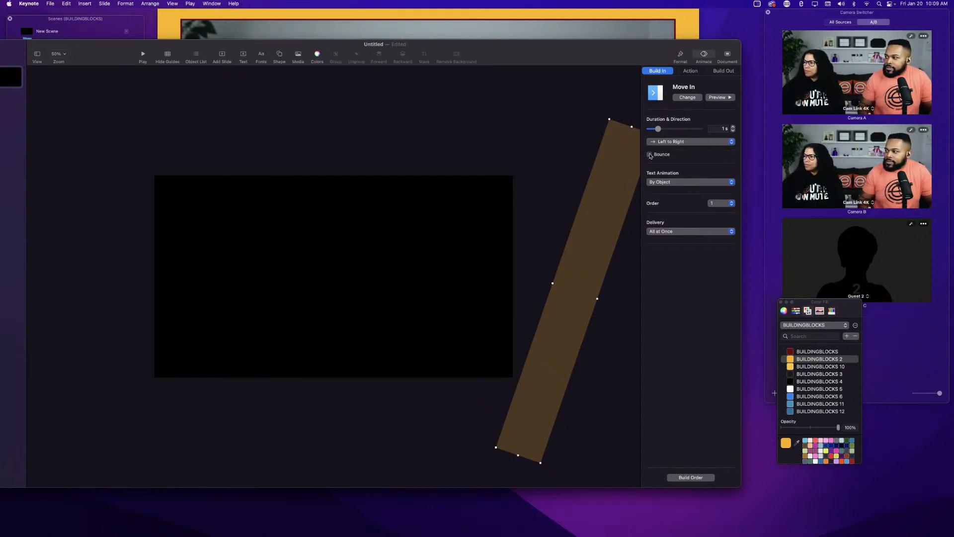
click(719, 99)
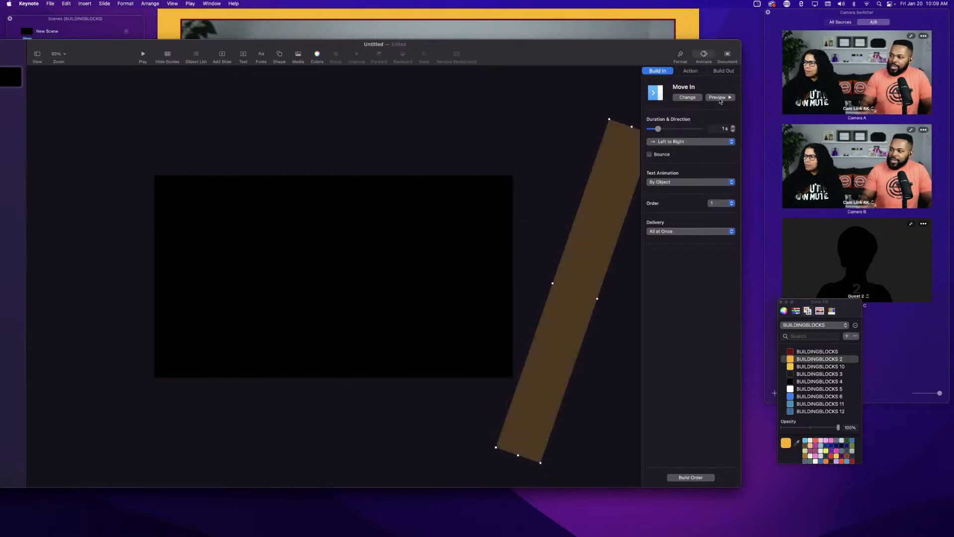
key(super+minus)
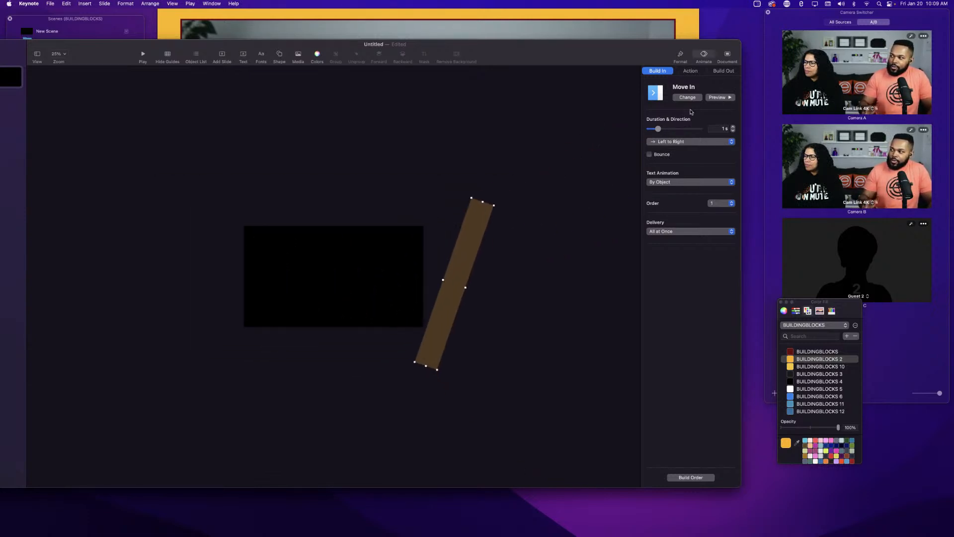
click(716, 98)
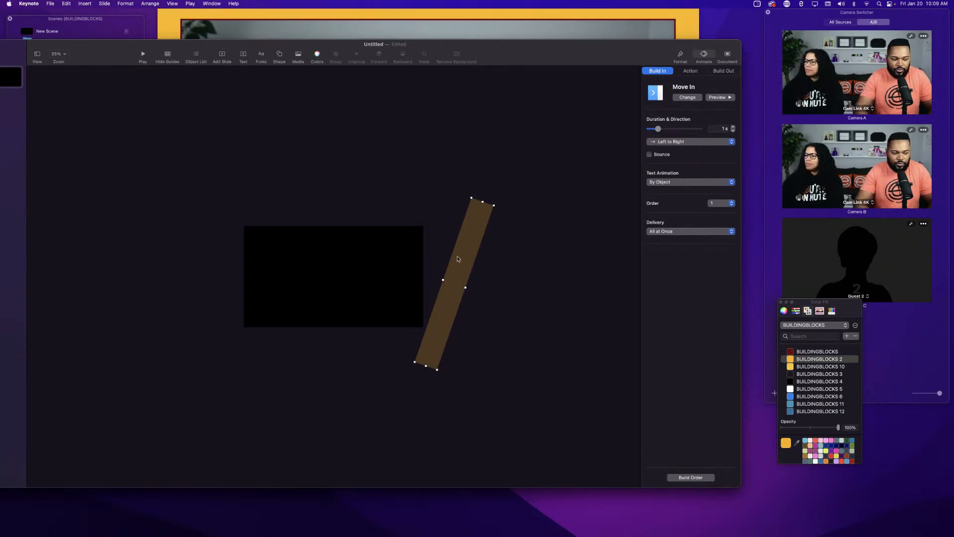
Duplicate the bar just to its right, colour the copy BUILDINGBLOCKS dark red, nudge it right and preview.
drag(458, 259, 466, 262)
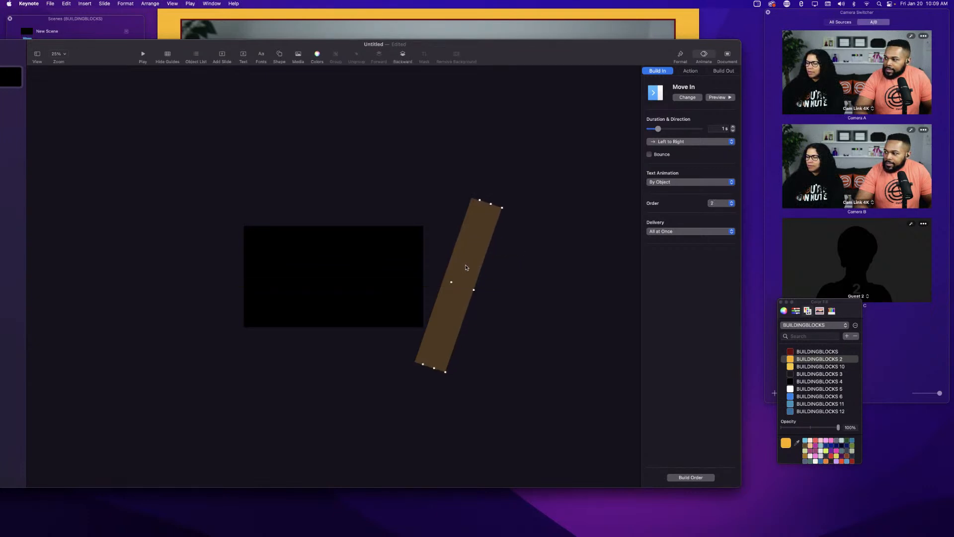
click(791, 352)
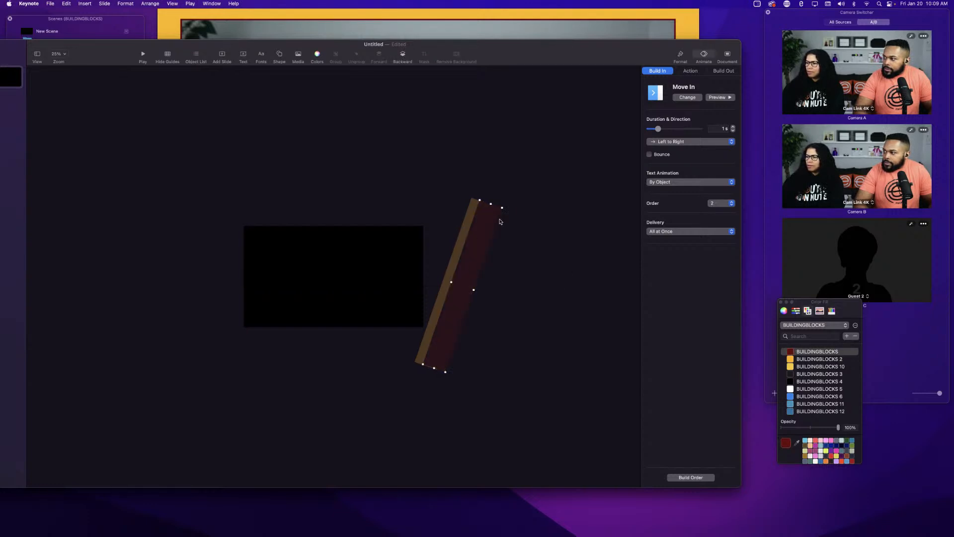
click(717, 98)
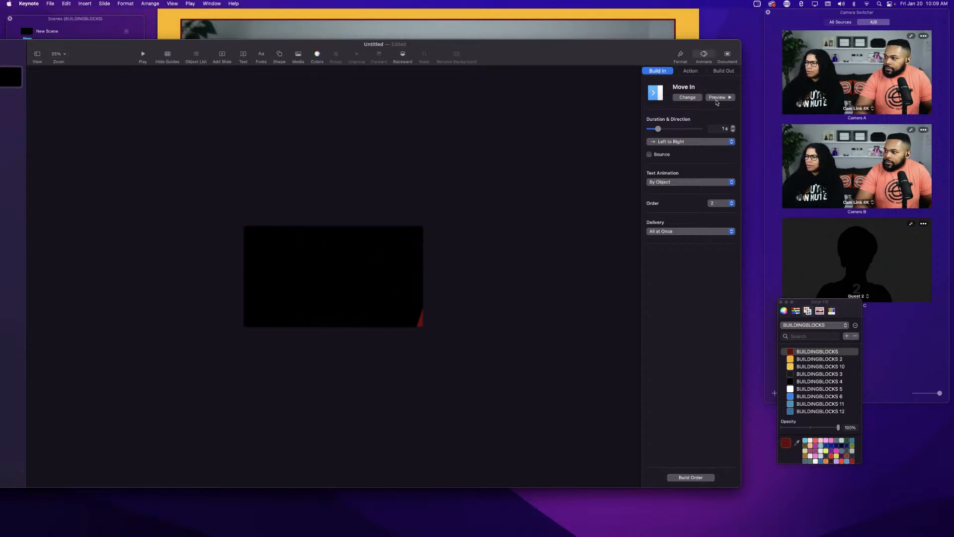
drag(467, 262, 474, 265)
click(725, 98)
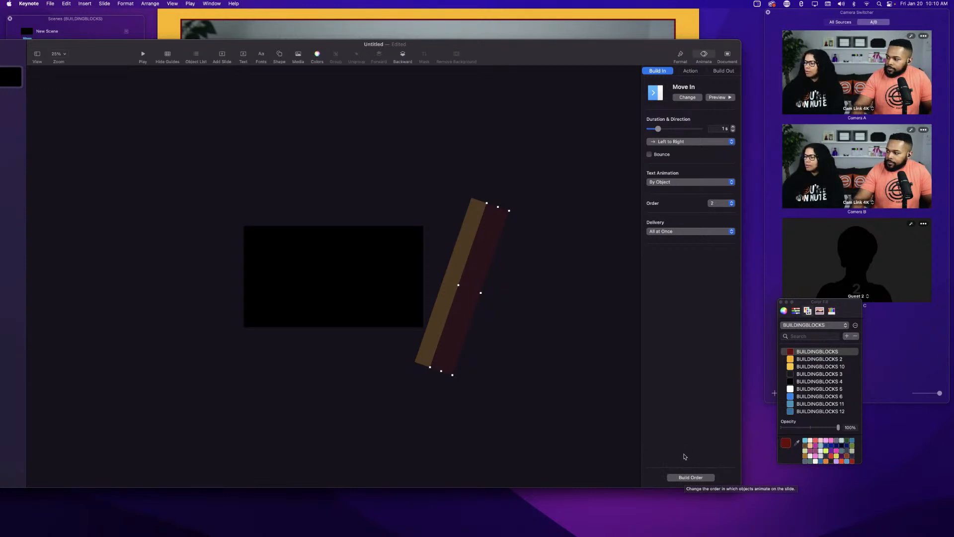
Open the Build Order window, move it beside the slide, and set the first build to start After Transition.
click(686, 478)
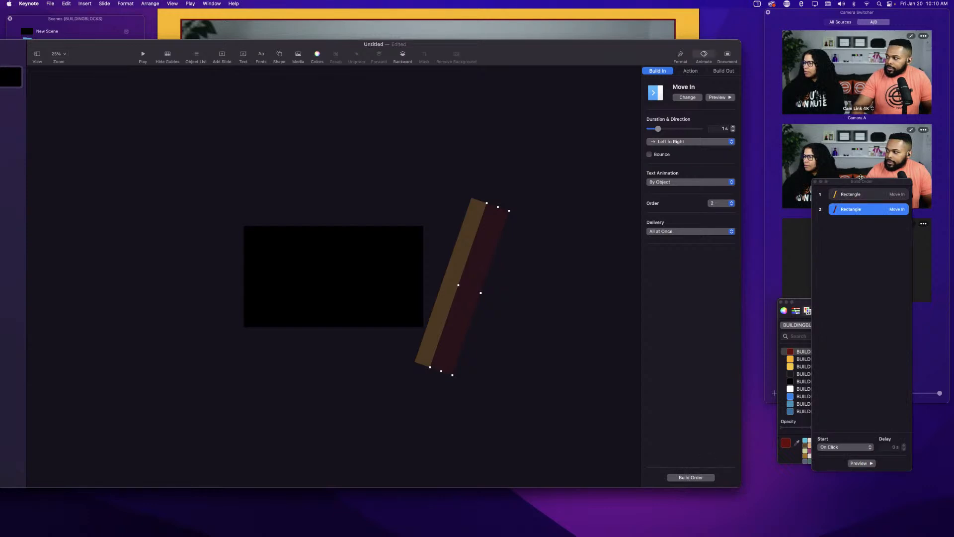
drag(866, 184, 130, 166)
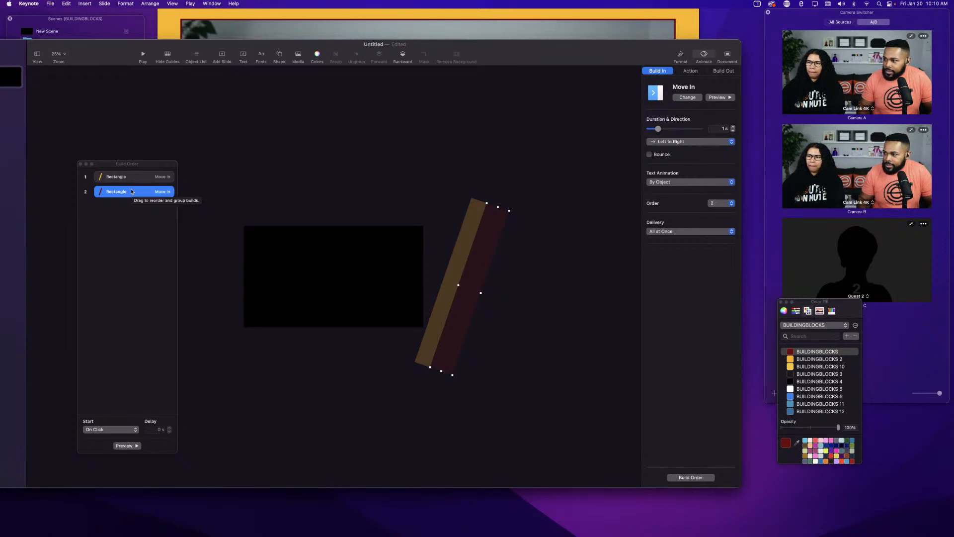
drag(133, 192, 131, 186)
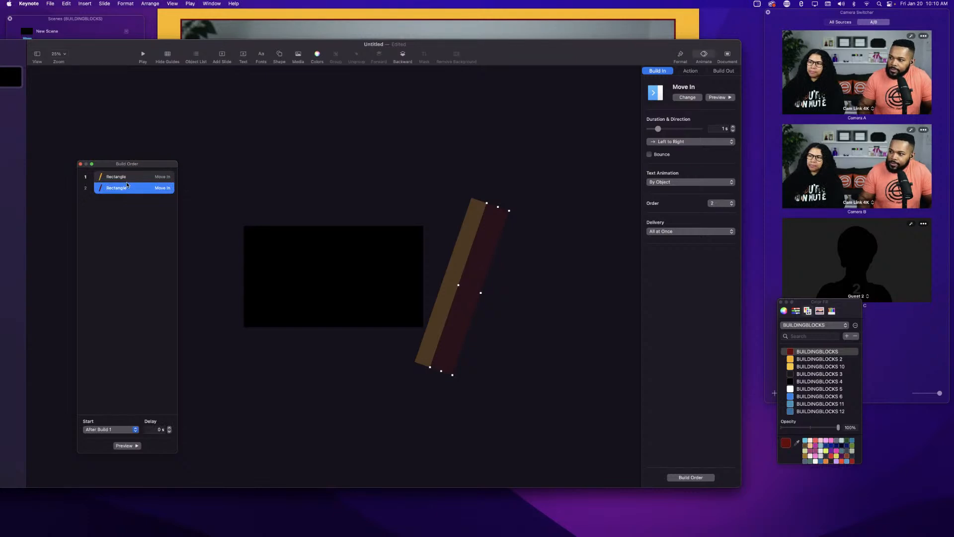
click(111, 177)
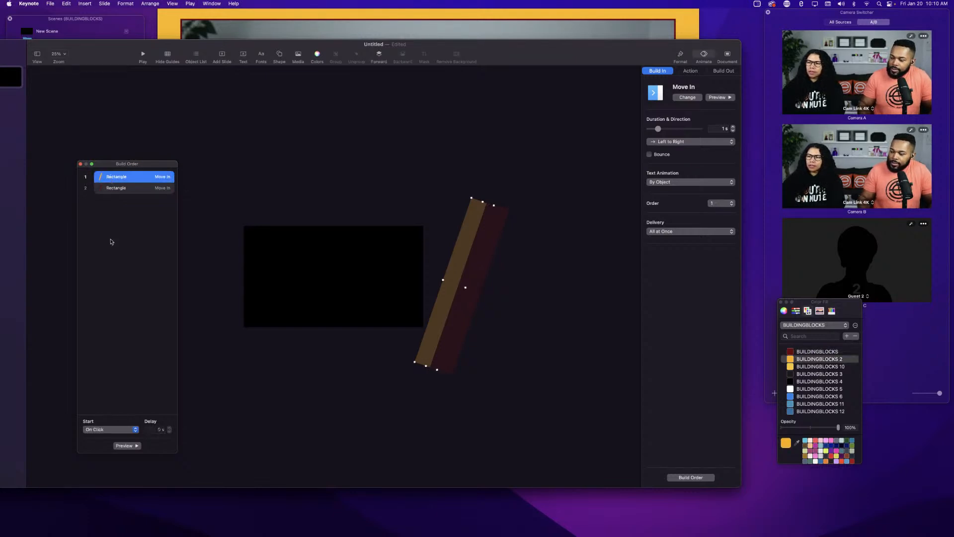
click(112, 428)
click(112, 438)
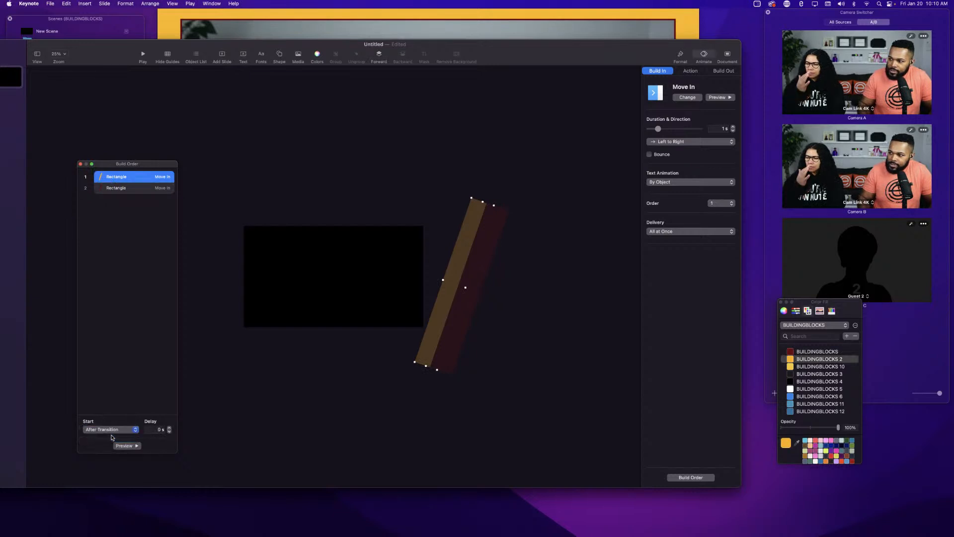
Set the second build to start With Build 1 and preview the builds.
click(117, 189)
click(98, 429)
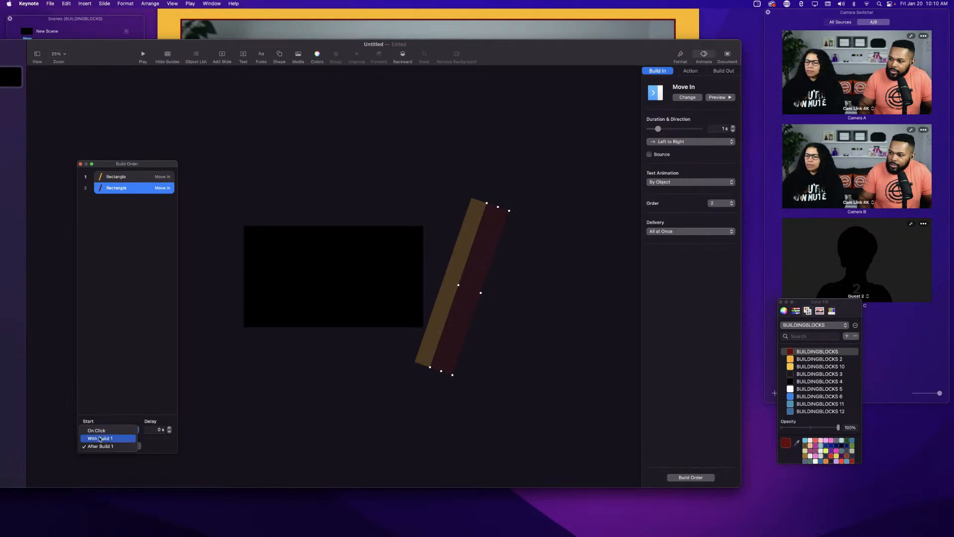
click(99, 438)
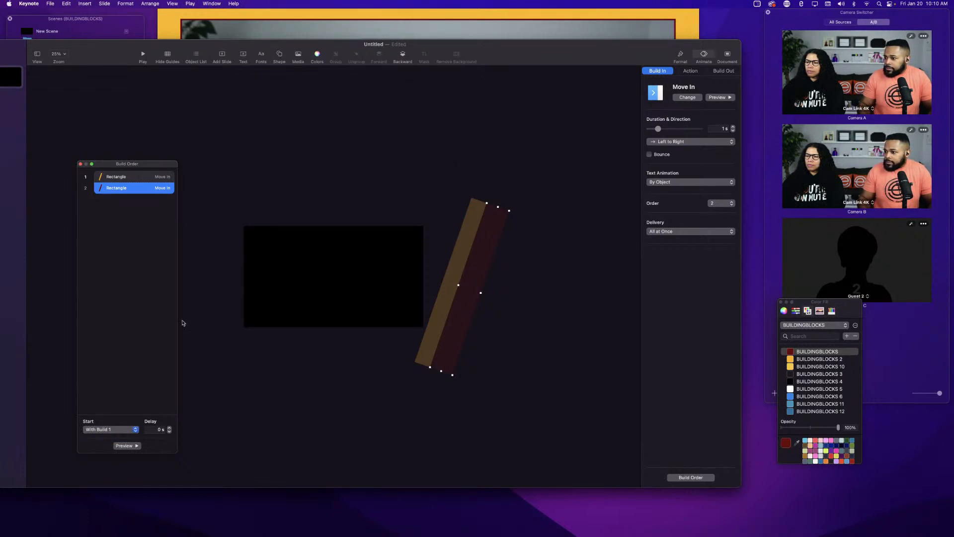
click(130, 449)
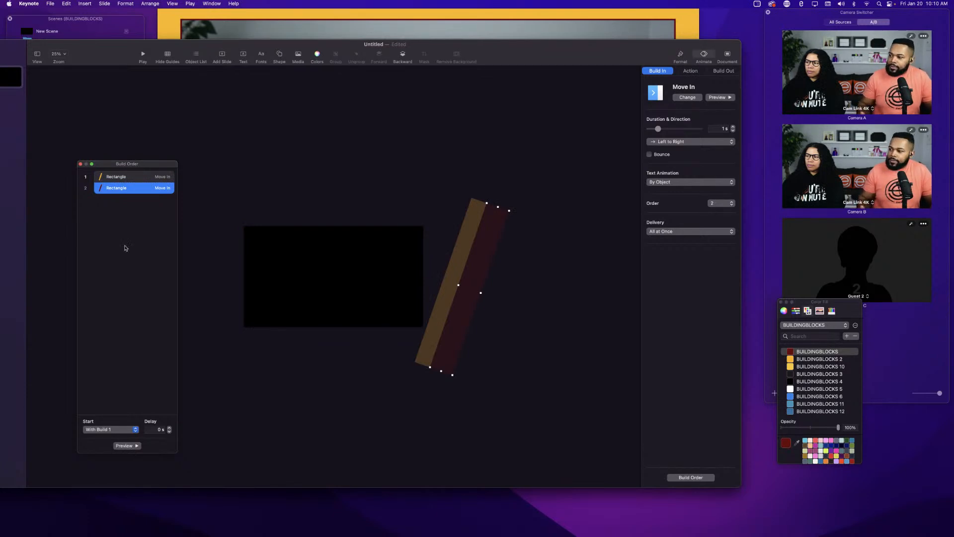
click(122, 446)
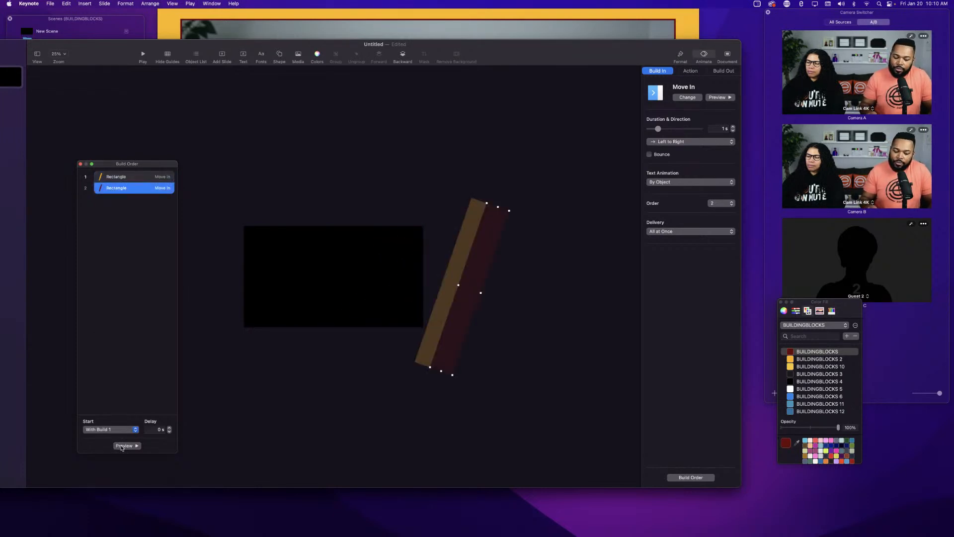
Duplicate the red bar to its right and colour the new copy BUILDINGBLOCKS 2 orange.
click(463, 313)
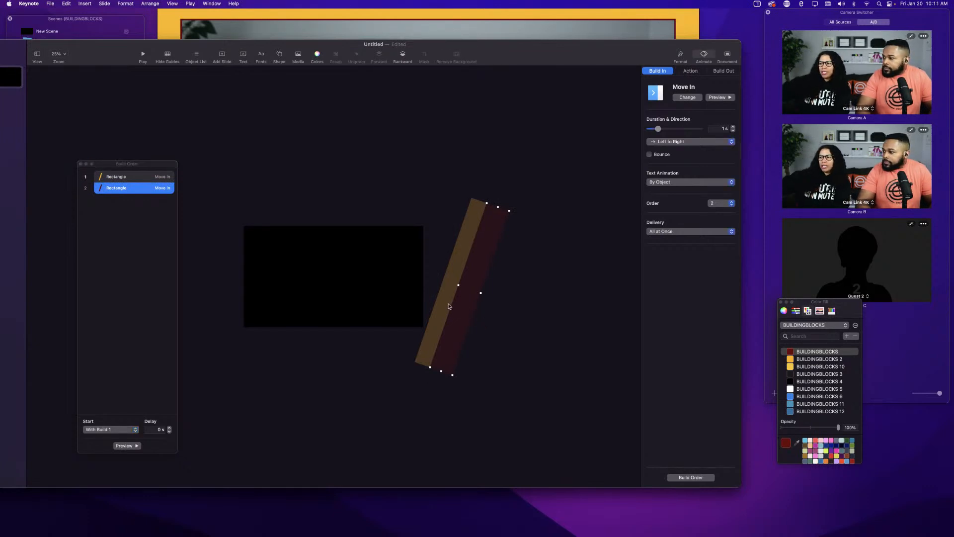
drag(462, 313, 482, 319)
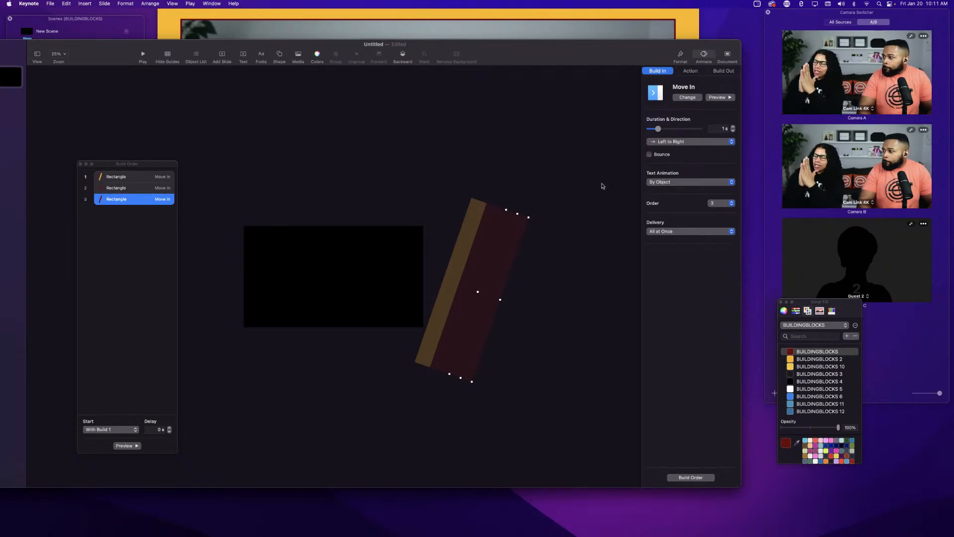
click(789, 359)
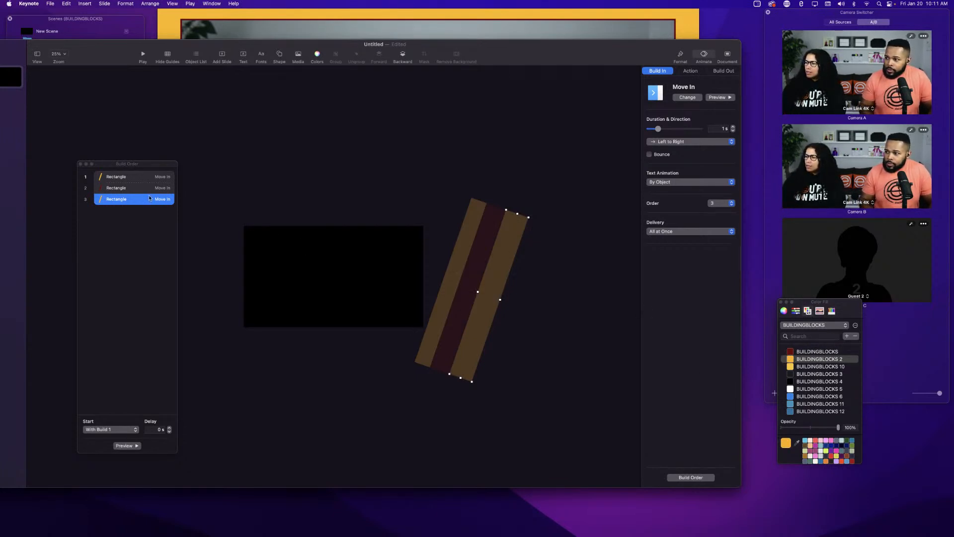
Review each of the three builds' start settings in the build order and preview the animation.
click(123, 203)
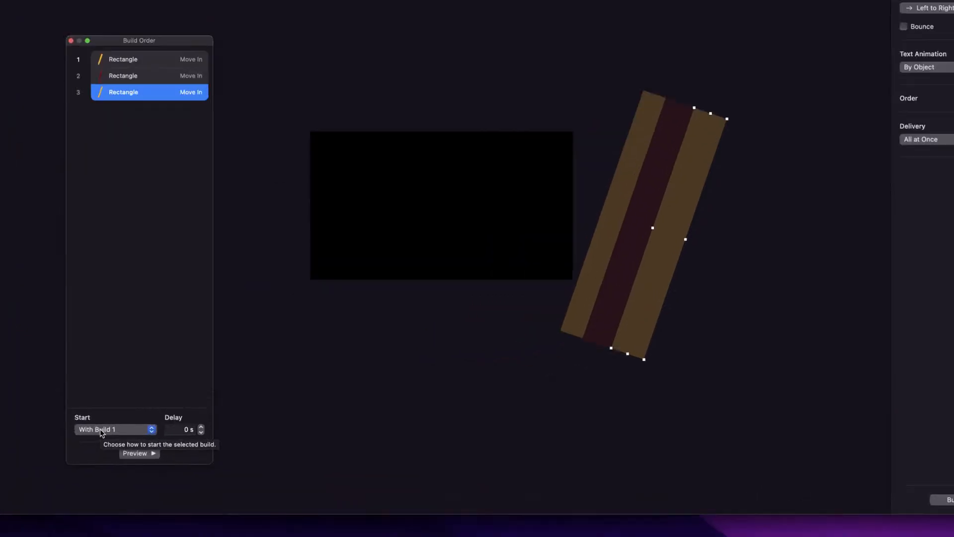
click(128, 59)
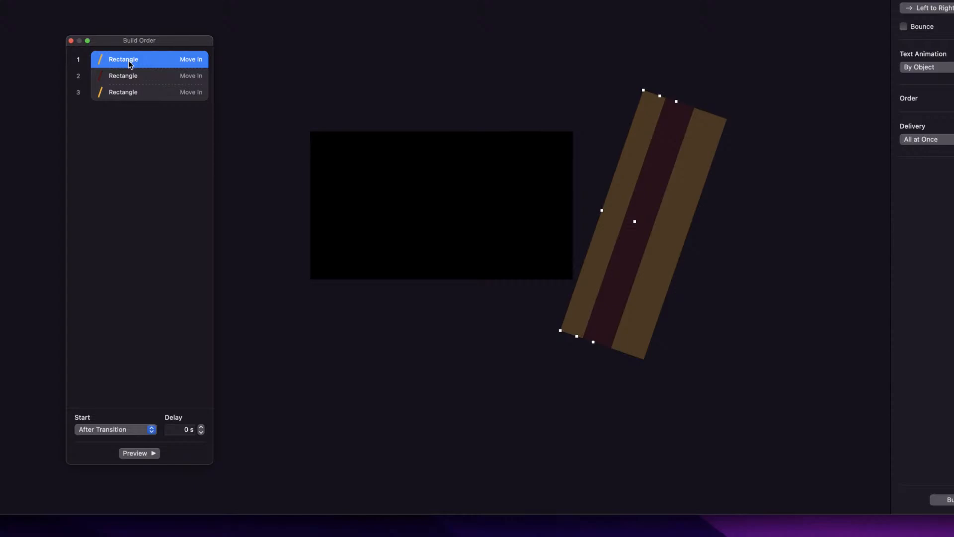
click(127, 73)
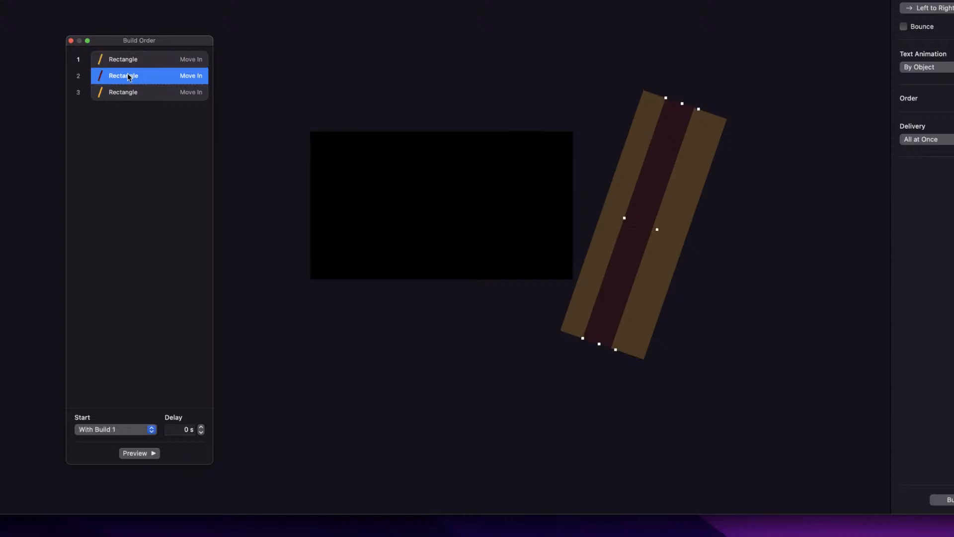
click(129, 93)
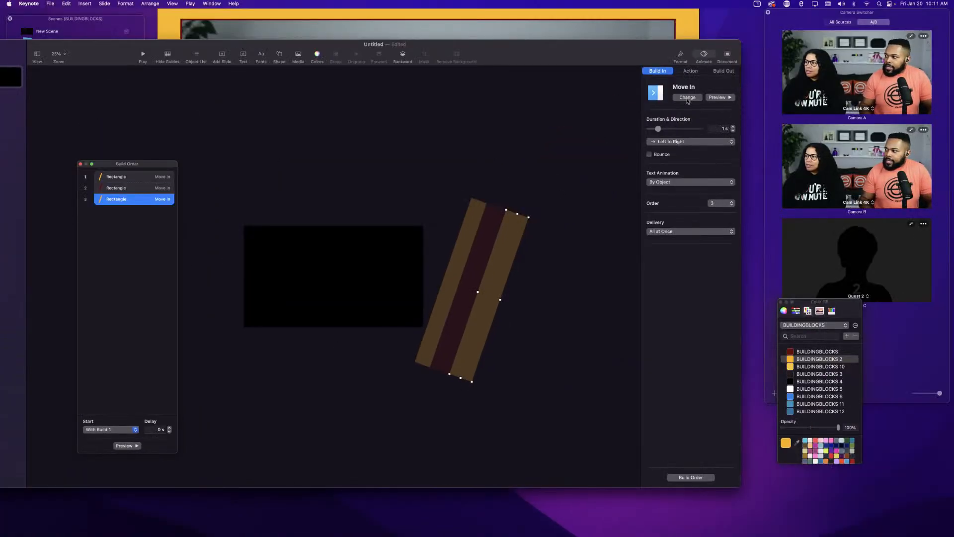
click(719, 98)
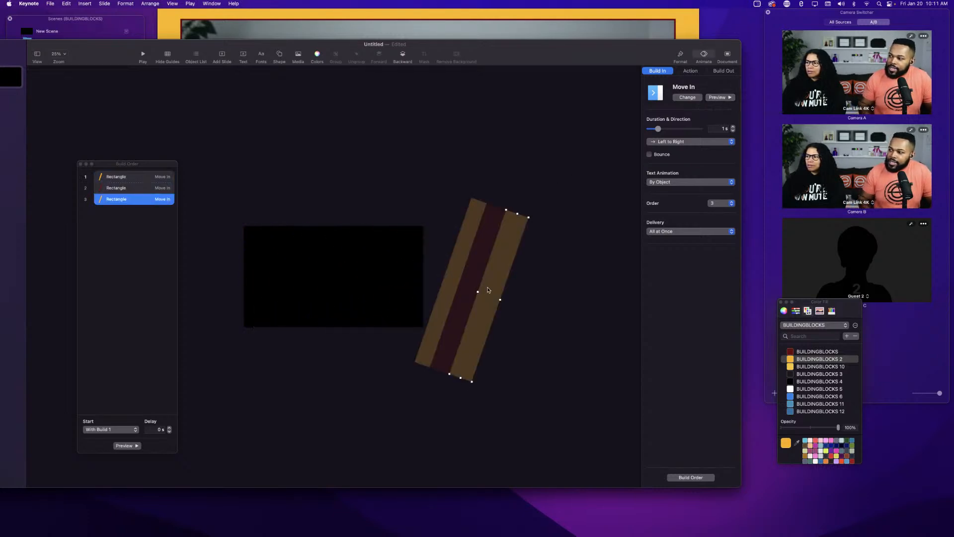
Rearrange the three bars into adjacent diagonal stripes, orange, red, orange, just right of the slide.
drag(489, 291, 504, 294)
click(452, 277)
mouse_move(452, 277)
mouse_down()
mouse_move(434, 265)
mouse_move(439, 272)
mouse_up()
click(498, 298)
drag(497, 298, 523, 305)
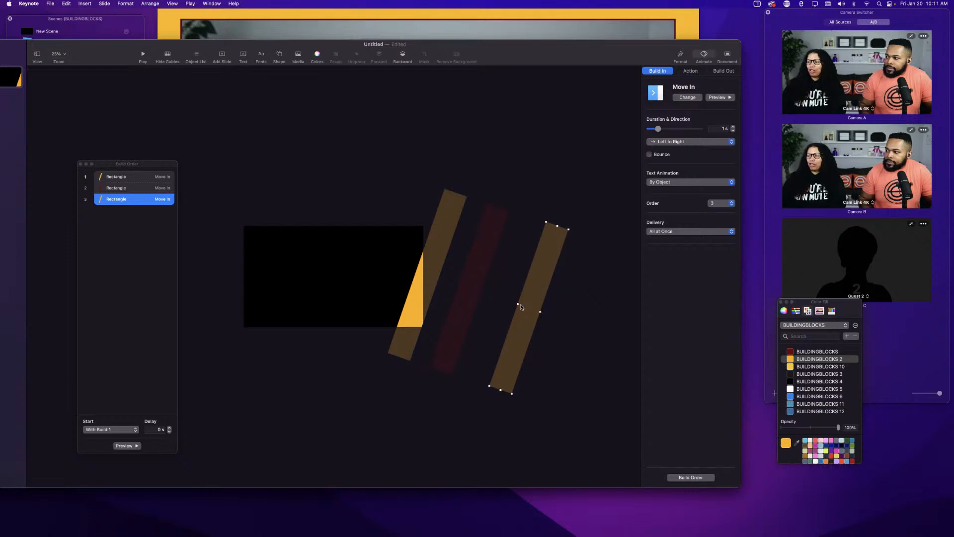
drag(470, 278, 497, 288)
drag(430, 238, 465, 252)
drag(494, 288, 514, 303)
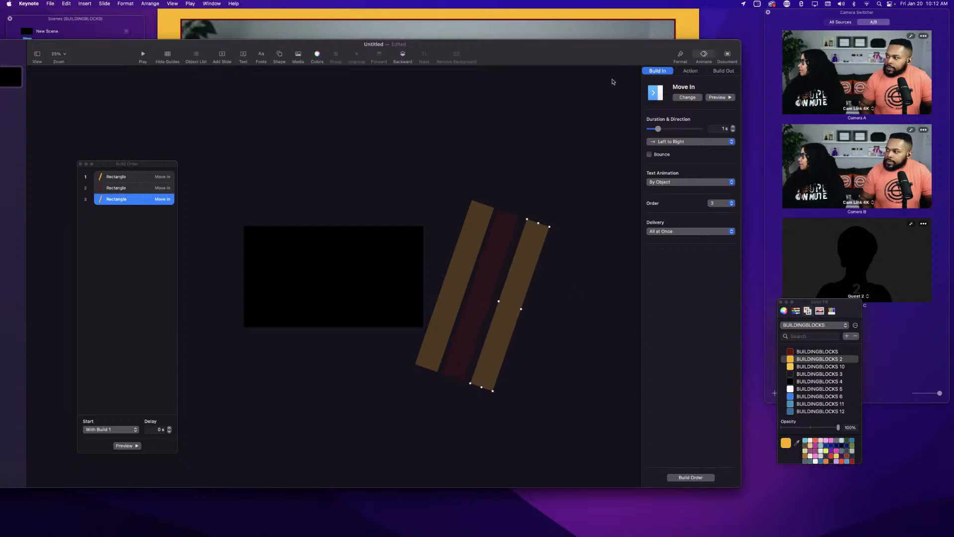
Preview the build animation, then play the slideshow and exit it.
click(718, 97)
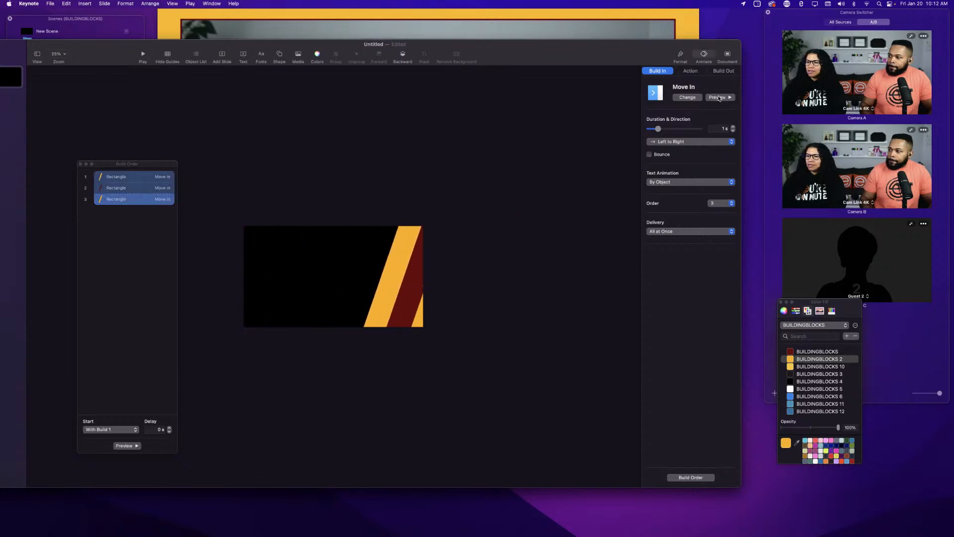
click(719, 98)
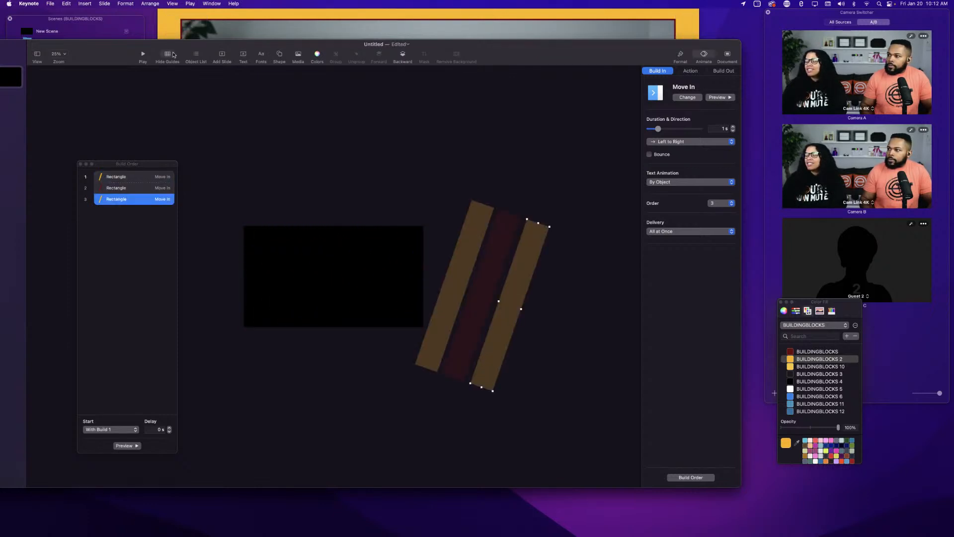
click(142, 54)
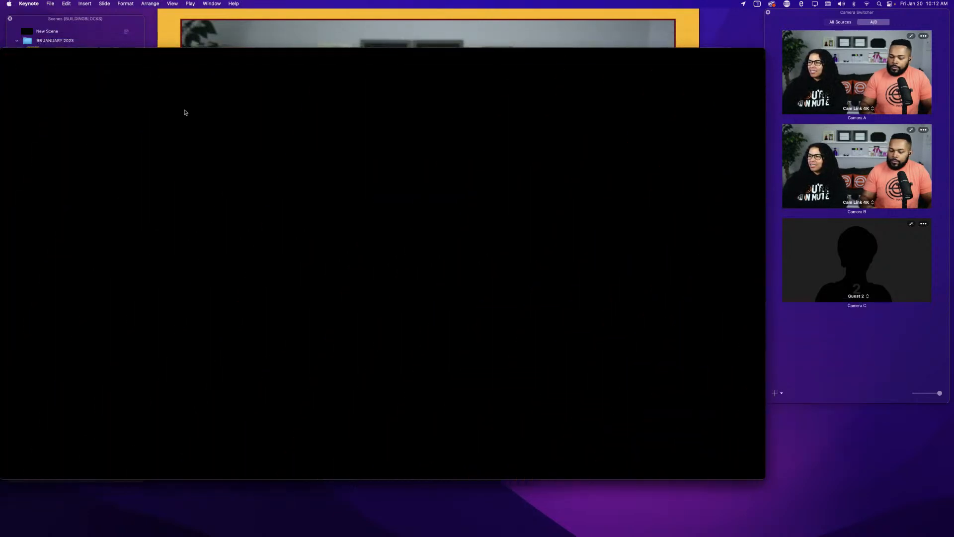
key(Escape)
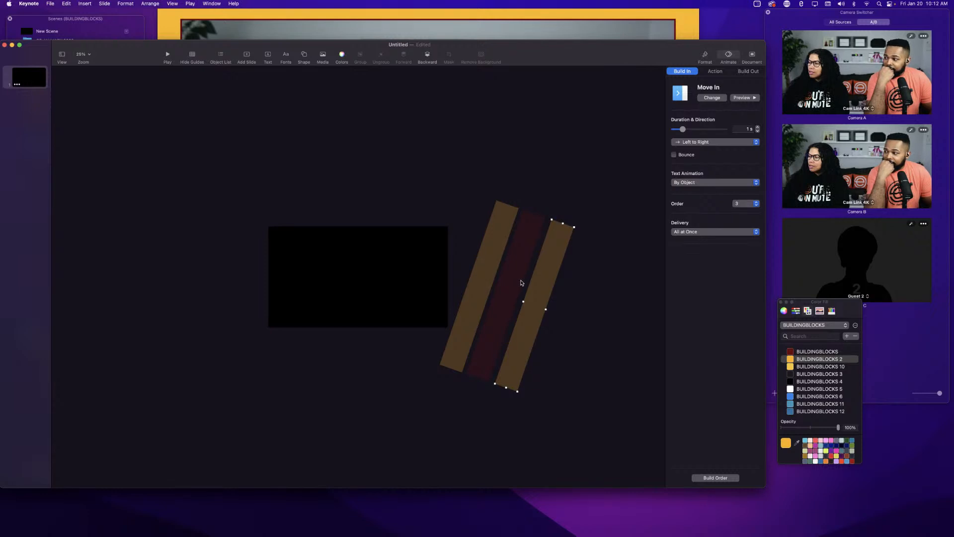
Open the build order and select each of the three Move In builds in turn to review their start settings.
click(488, 271)
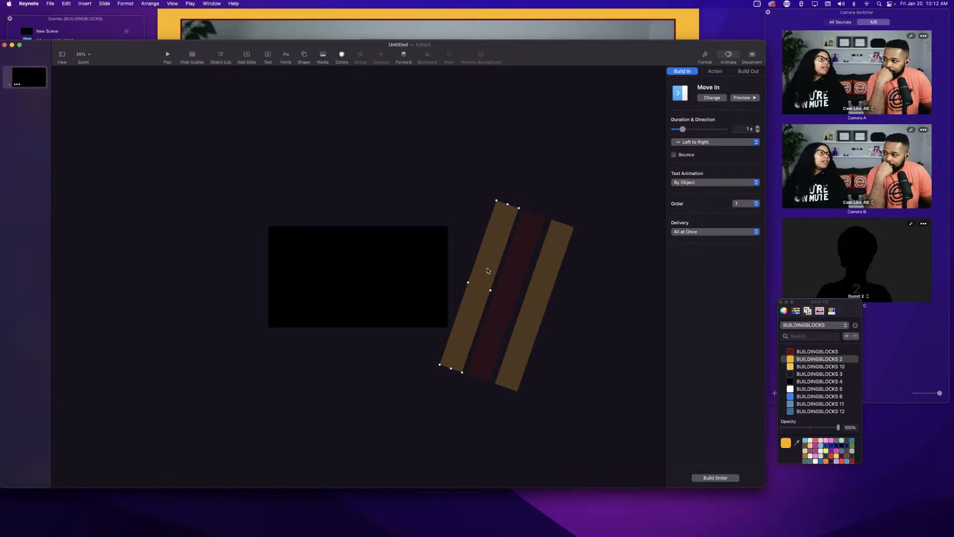
click(711, 479)
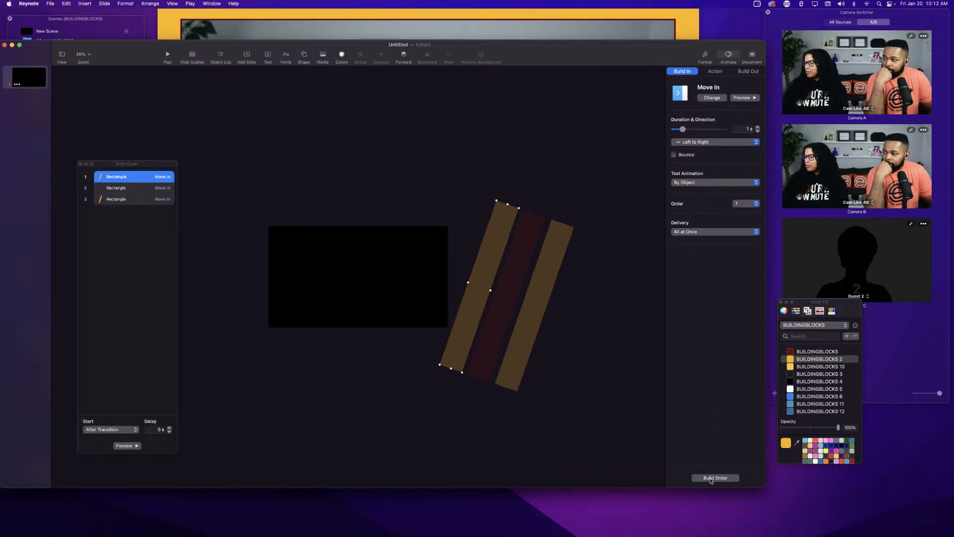
click(119, 177)
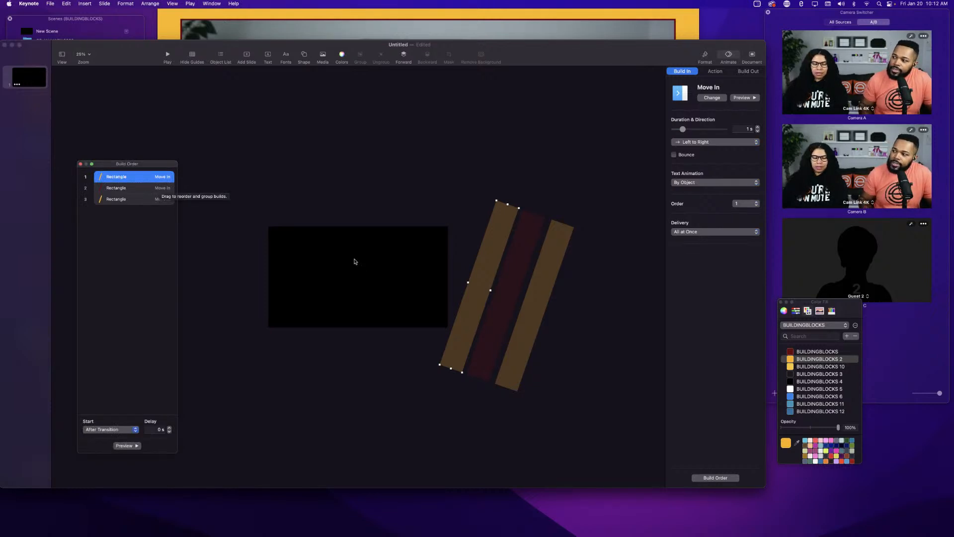
click(121, 188)
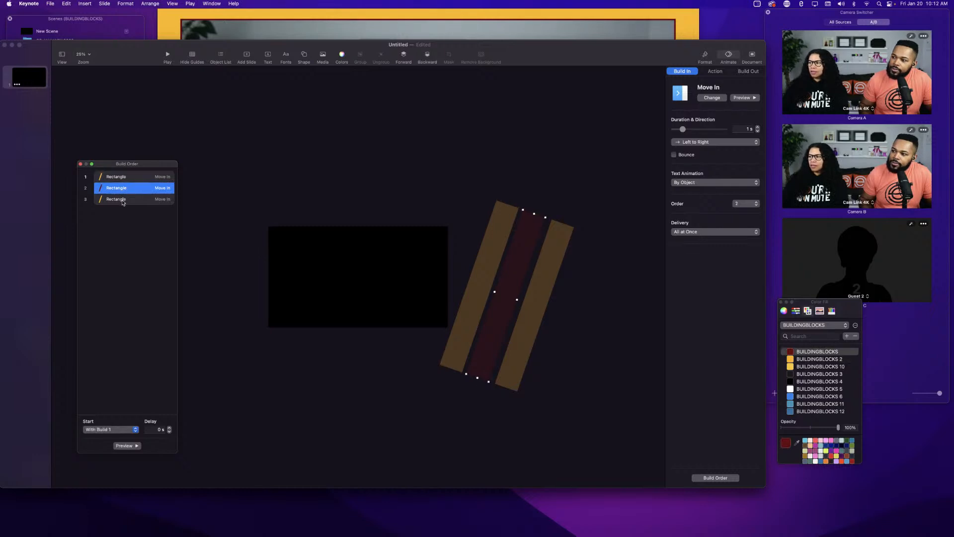
click(123, 200)
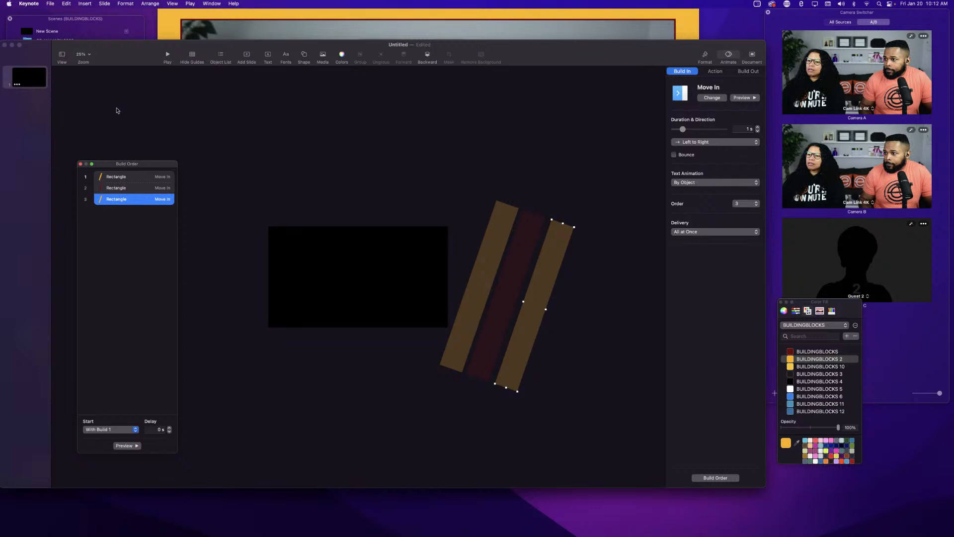
Open the object list and rename the three rectangles Rectangle 1, Rectangle 2 and Rectangle 3.
drag(132, 51, 154, 50)
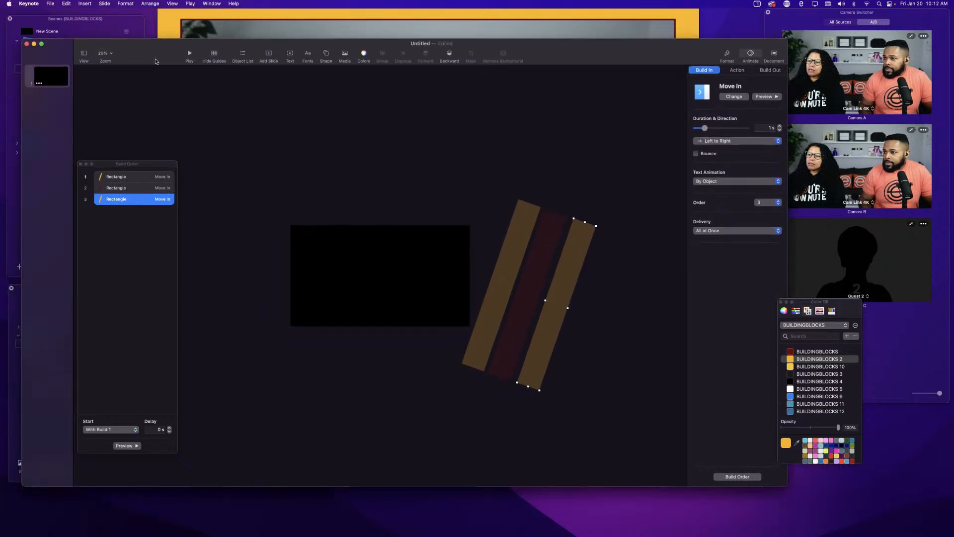
click(243, 55)
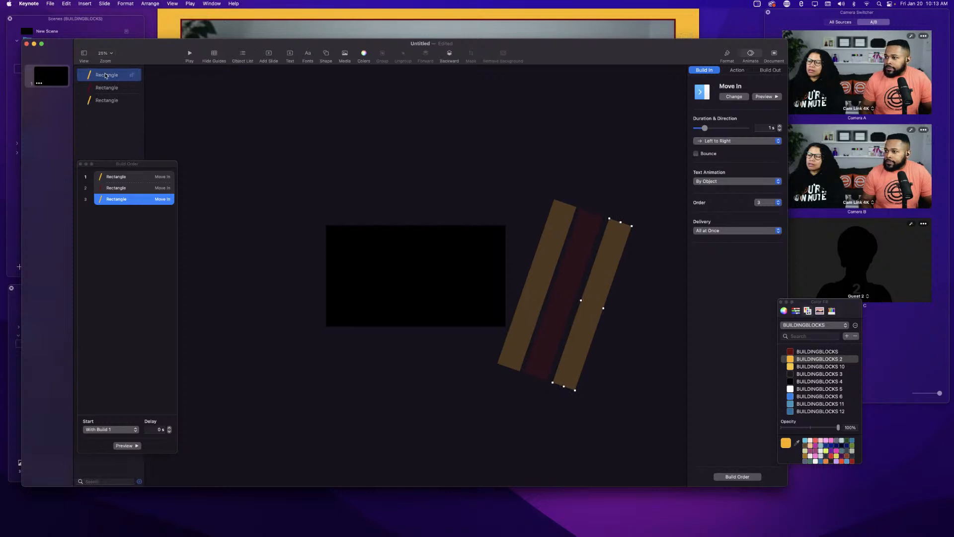
double_click(106, 75)
click(221, 134)
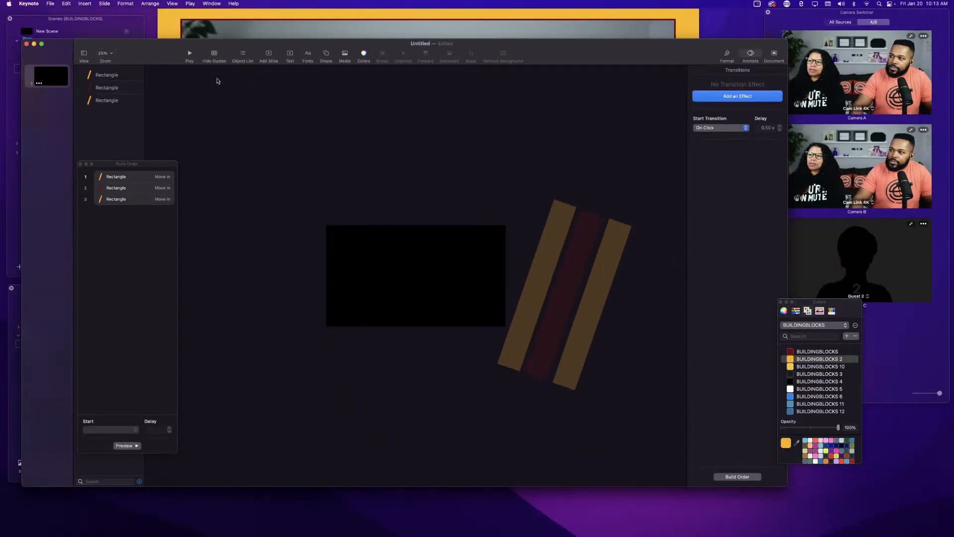
click(242, 56)
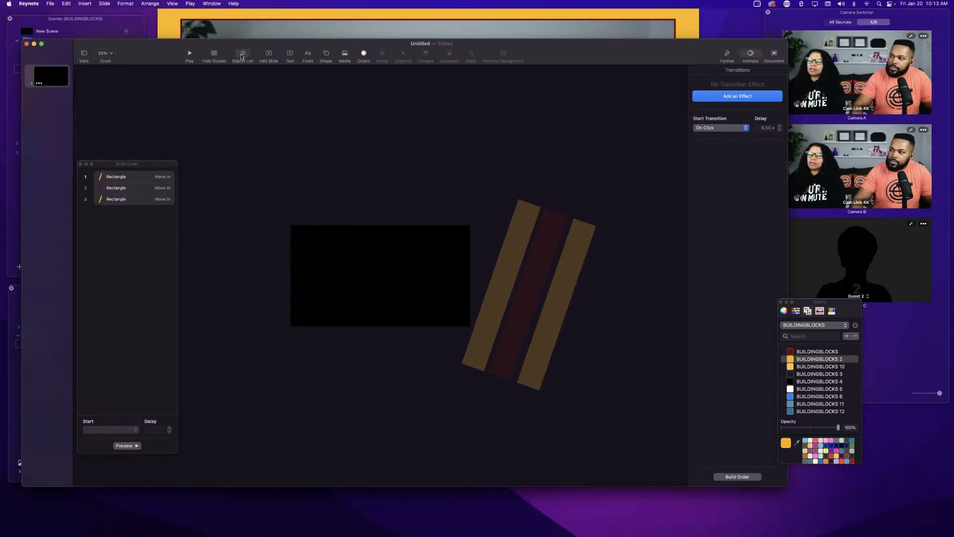
click(241, 57)
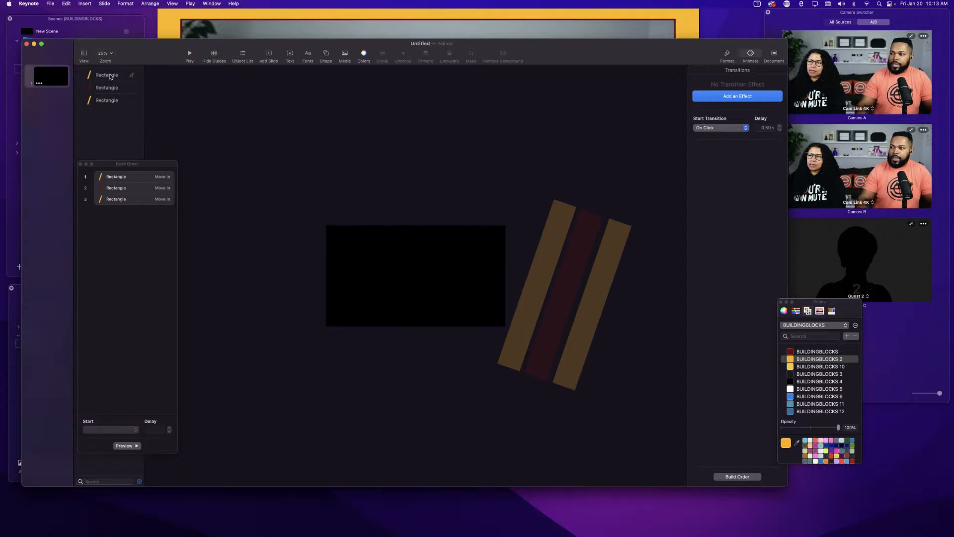
double_click(111, 77)
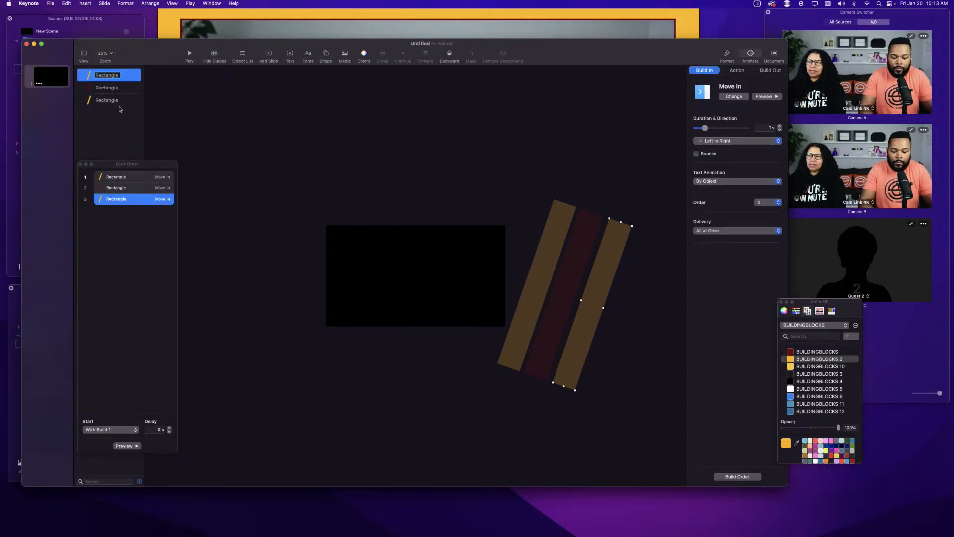
double_click(114, 90)
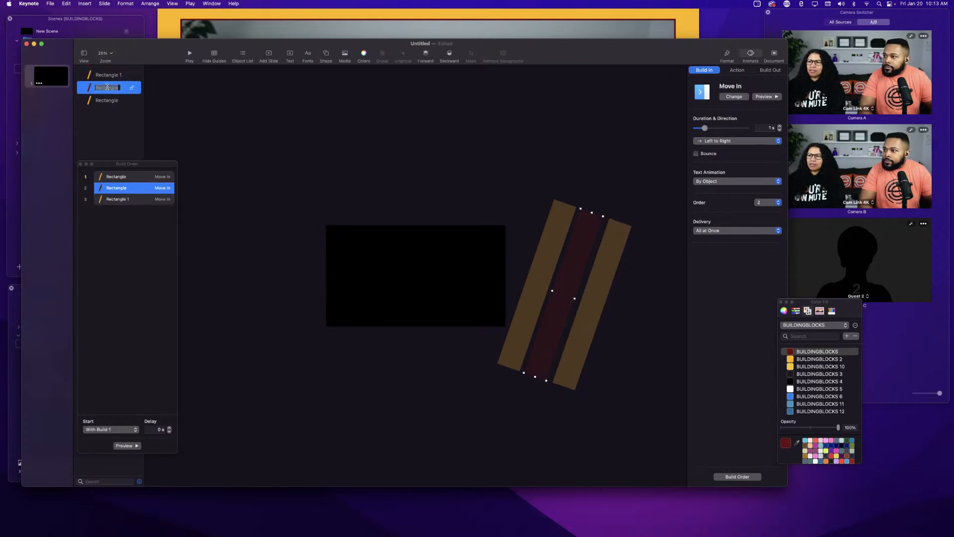
text(2)
double_click(108, 101)
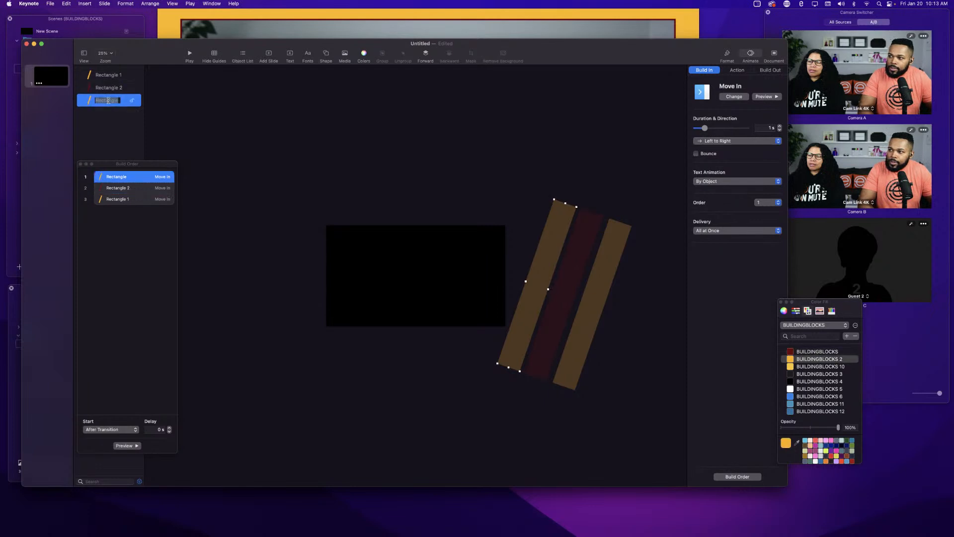
text(3)
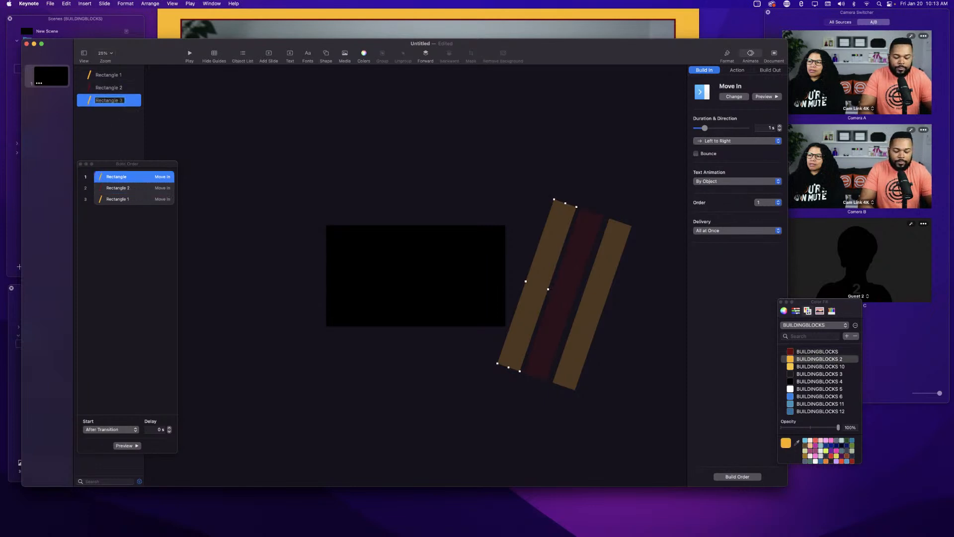
key(Return)
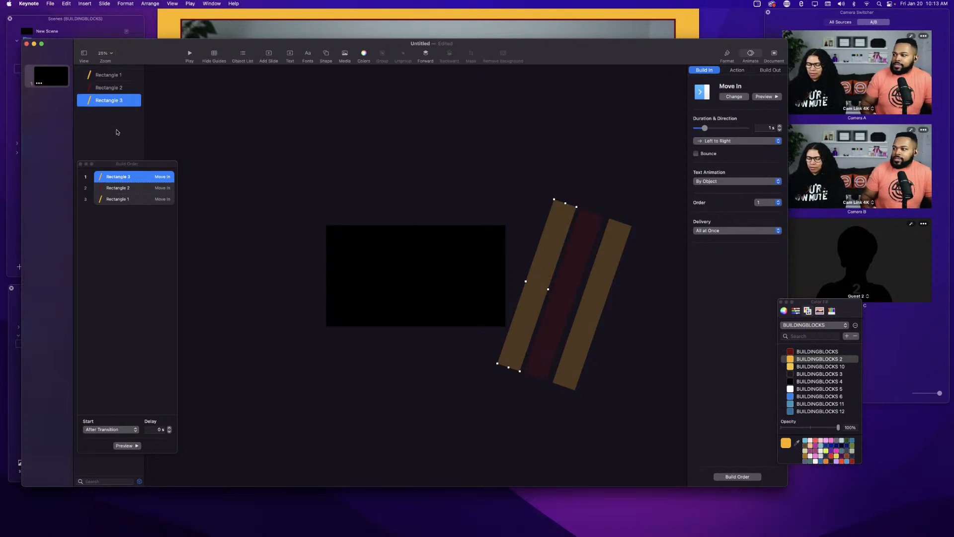
Reorder the object list to Rectangle 3, Rectangle 2, Rectangle 1 so it matches the build order, then select the left bar.
click(126, 178)
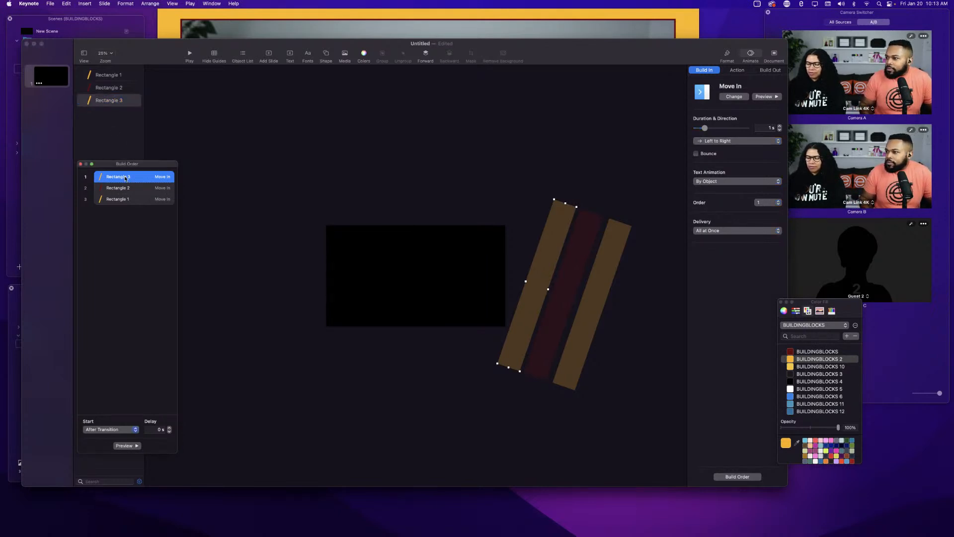
drag(114, 103, 112, 76)
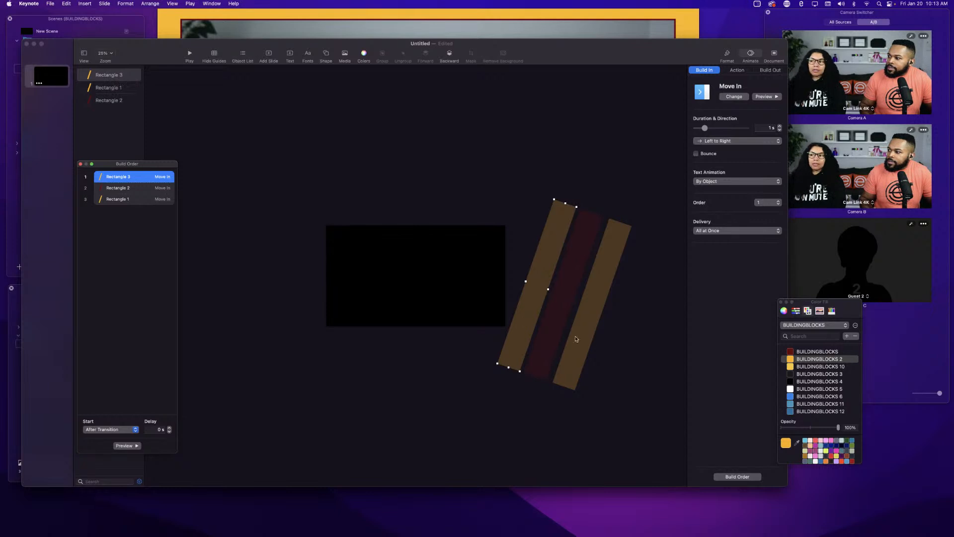
click(121, 189)
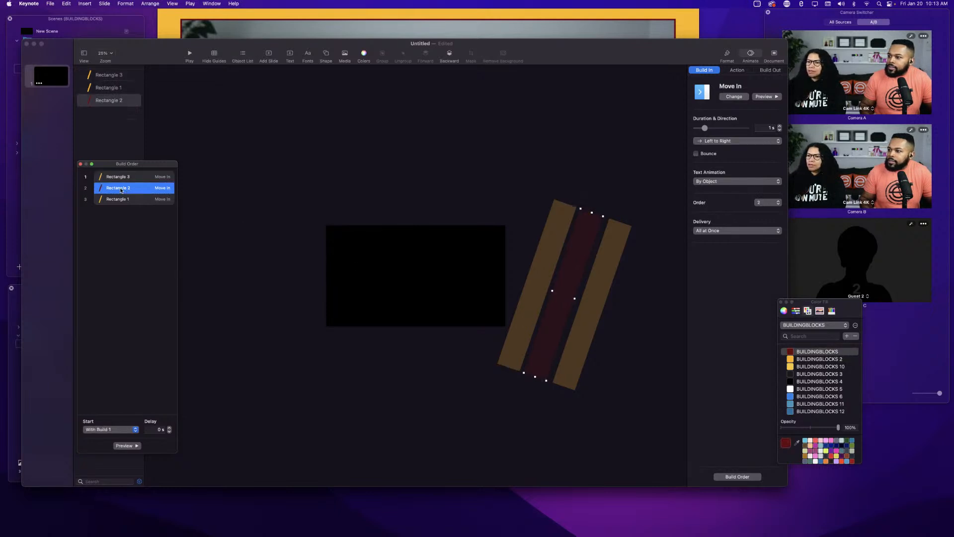
drag(111, 104, 108, 92)
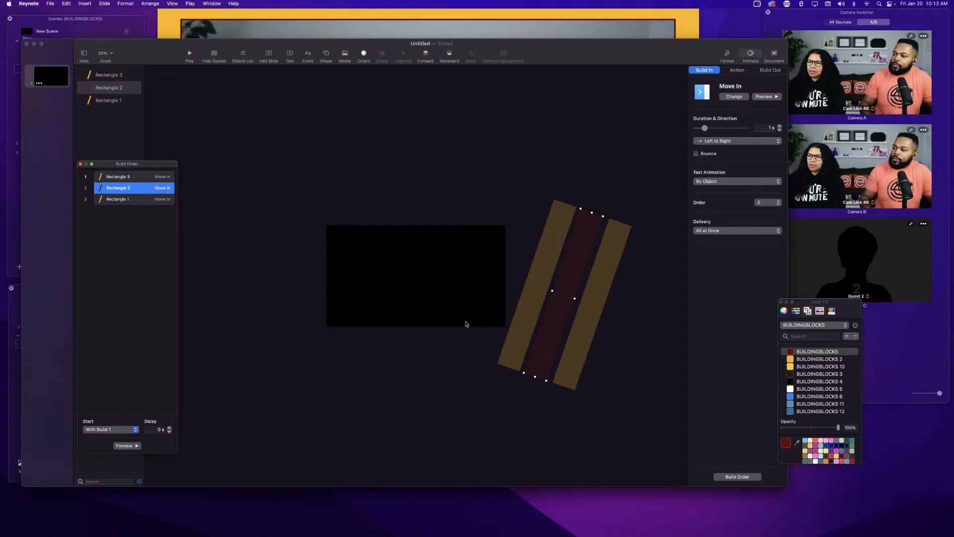
click(125, 200)
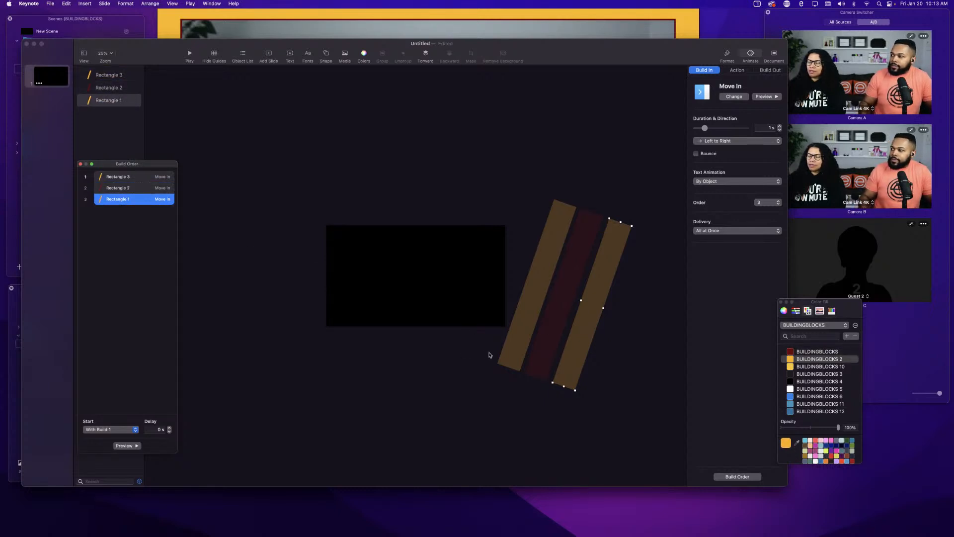
click(529, 311)
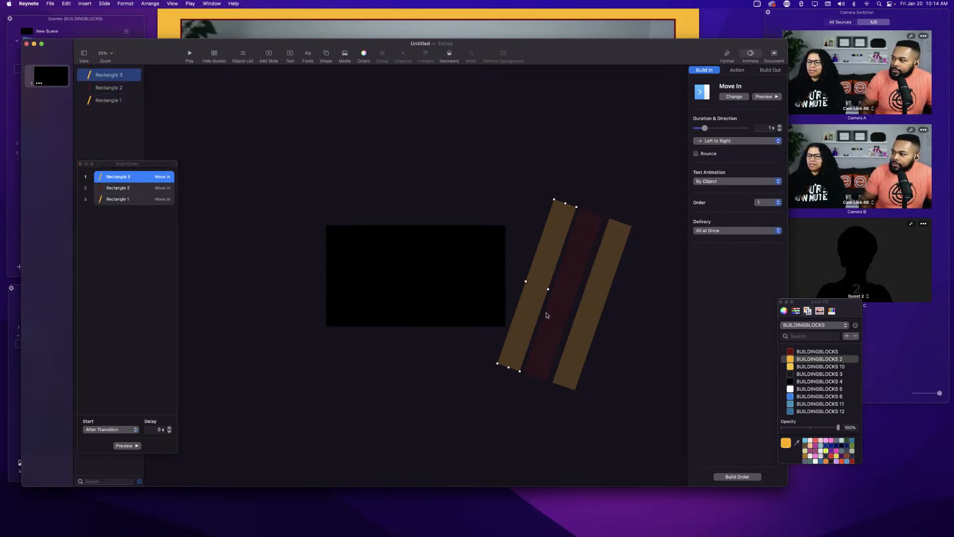
Set the left bar's Move In duration to 1.25 s, previewing the build after each duration change.
click(765, 99)
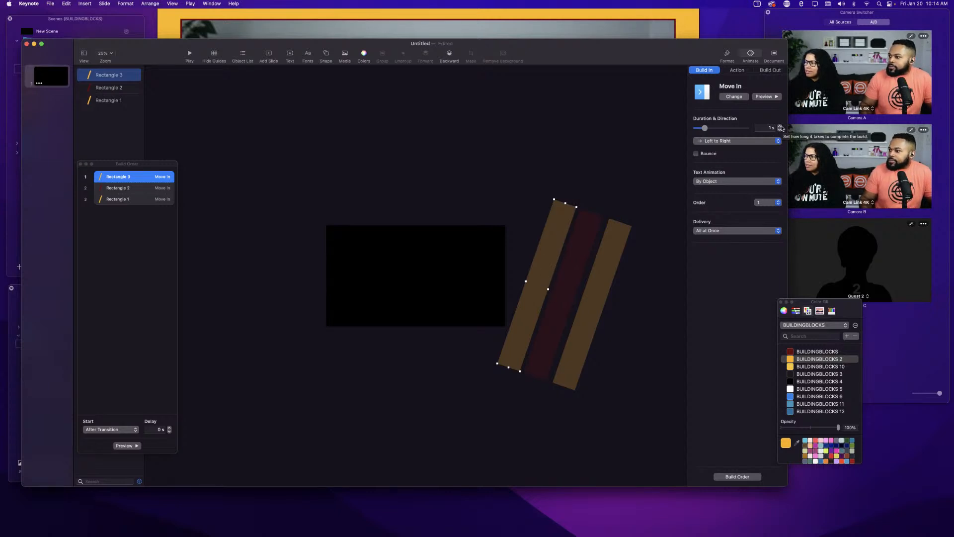
click(780, 127)
click(781, 126)
click(780, 127)
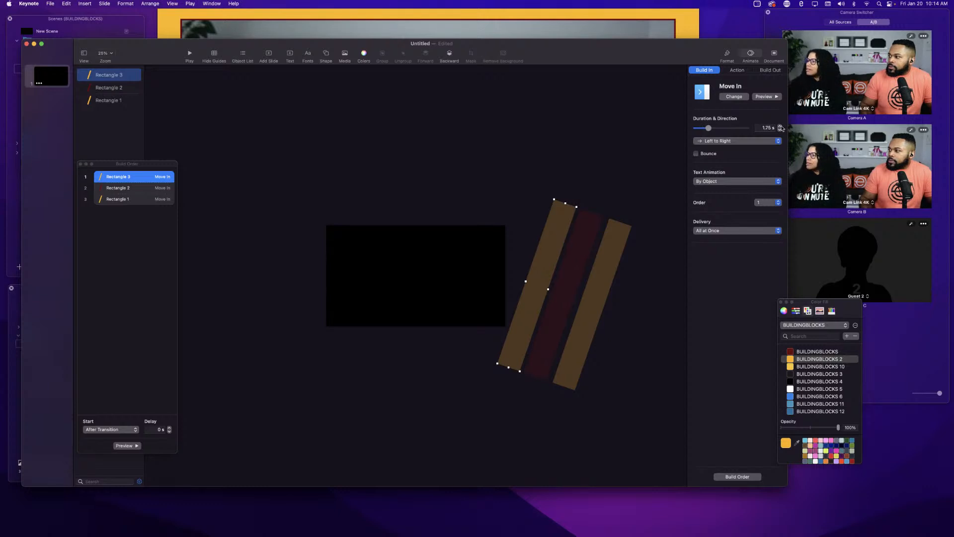
click(760, 97)
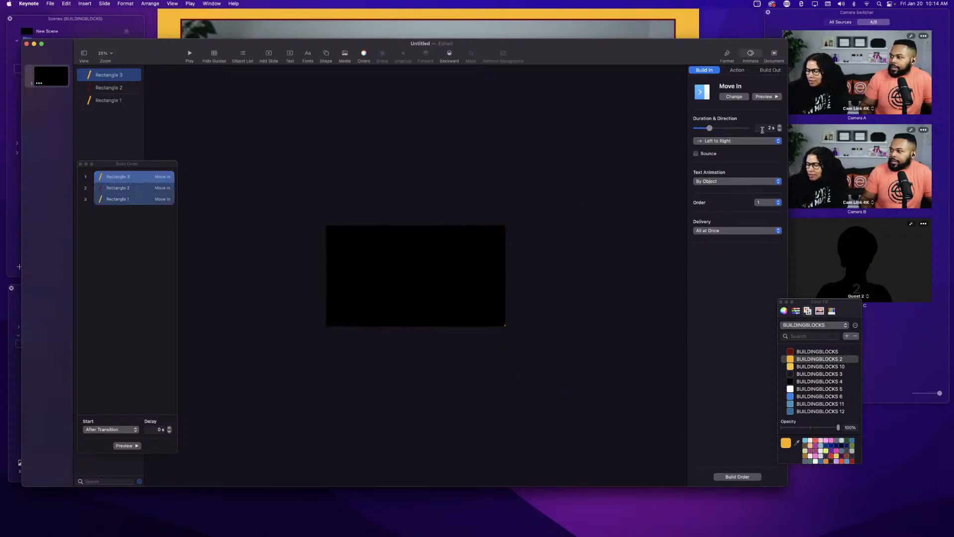
click(780, 129)
click(780, 129)
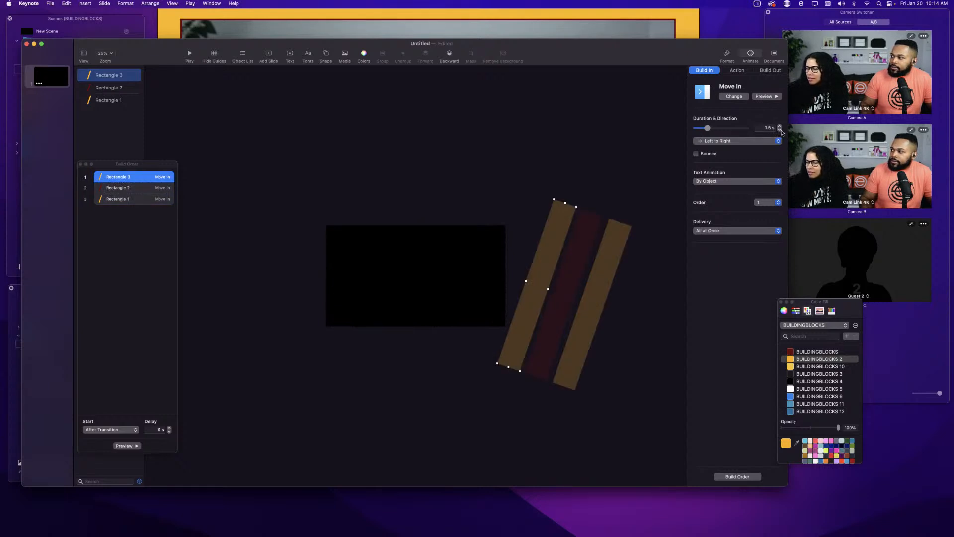
click(780, 129)
click(765, 97)
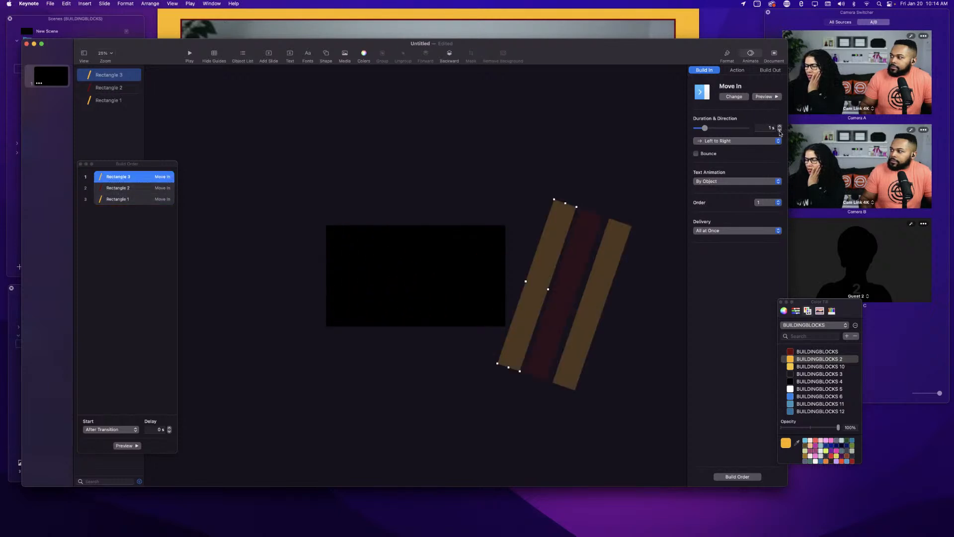
click(759, 96)
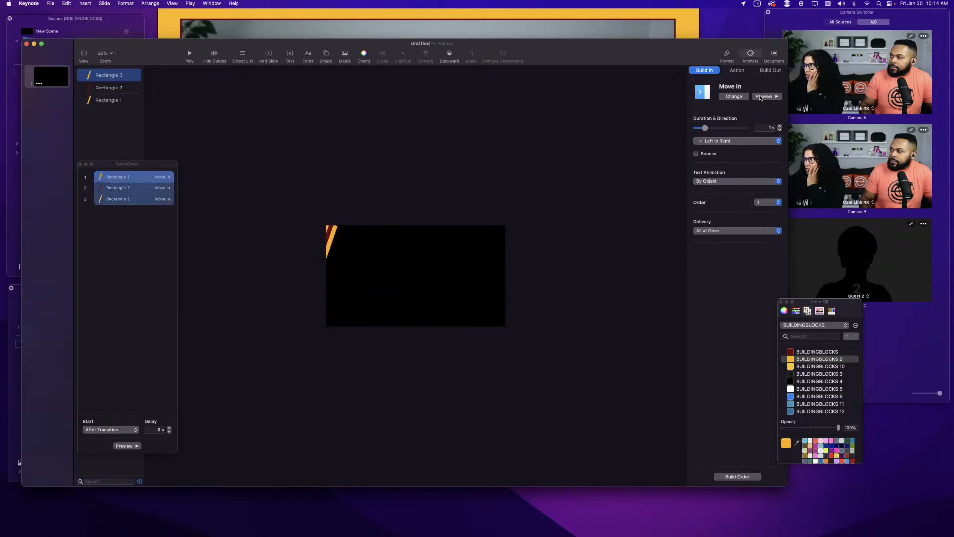
click(780, 126)
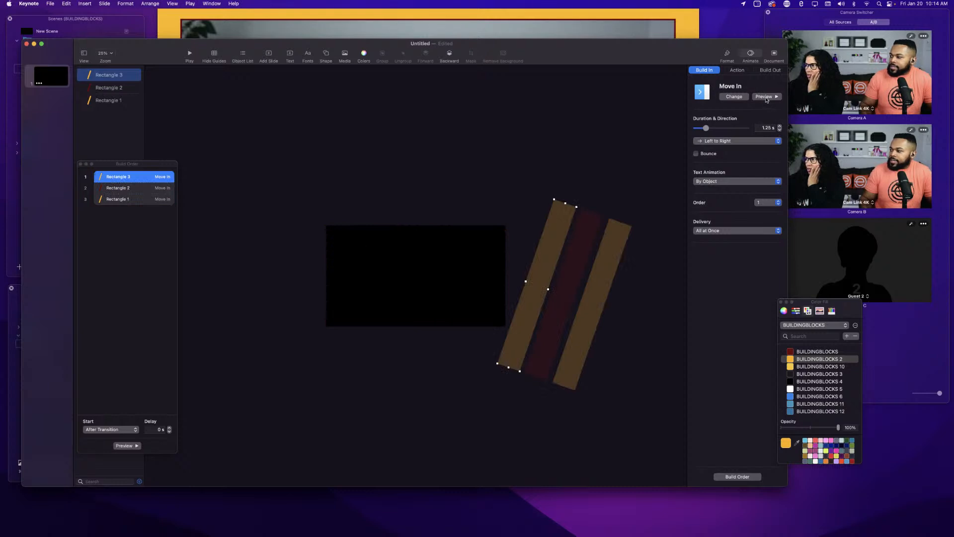
click(766, 98)
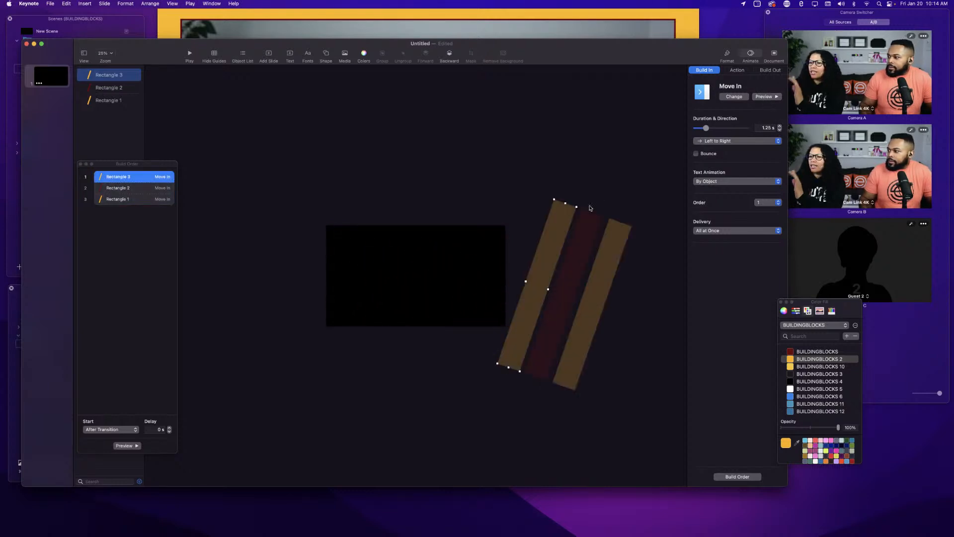
Nudge the left bar slightly, preview the build, and undo the move.
drag(542, 251, 547, 252)
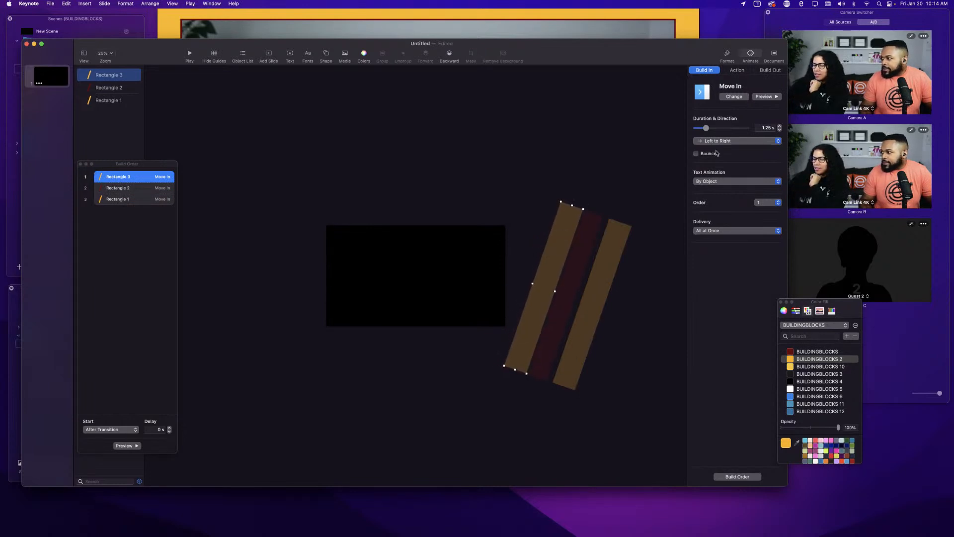
click(773, 97)
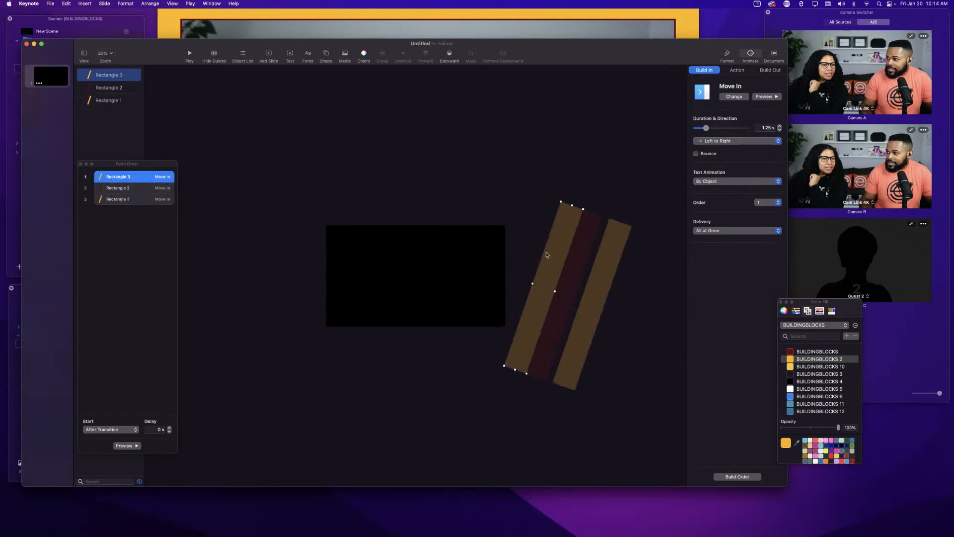
click(768, 98)
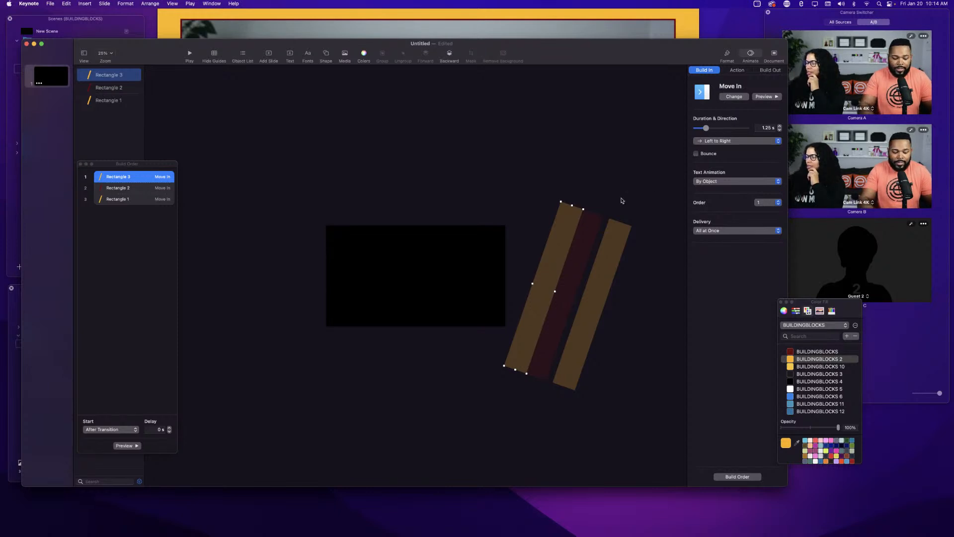
key(super+z)
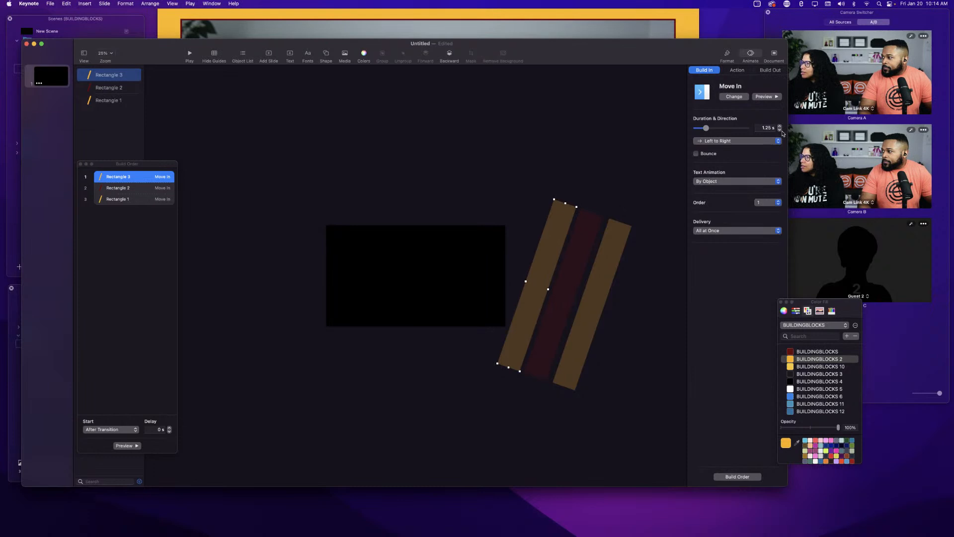
Select the right orange bar and preview its Move In build.
click(595, 295)
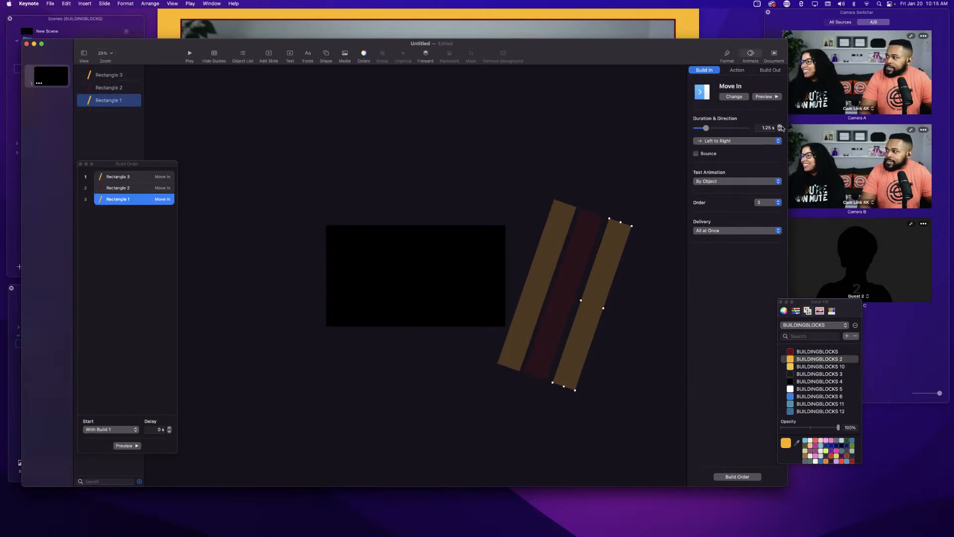
click(765, 97)
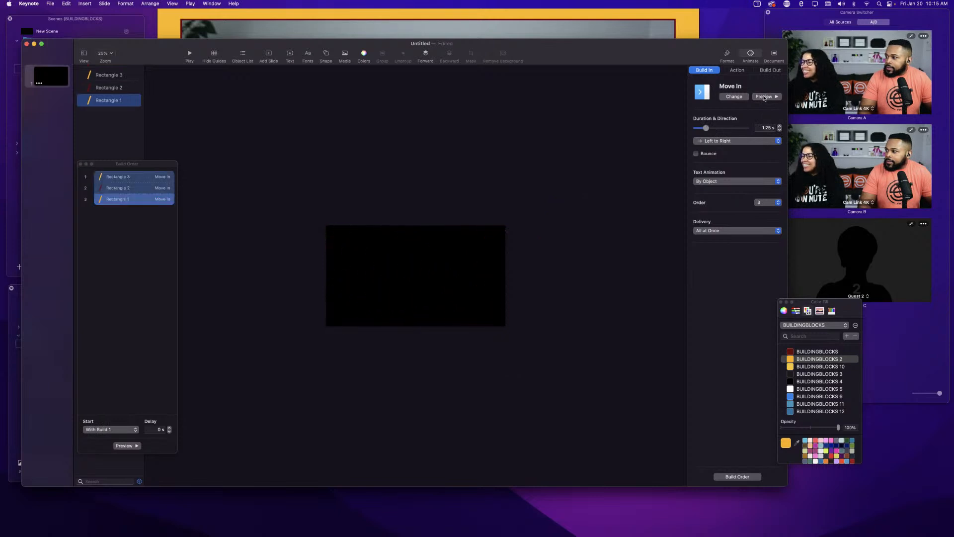
Preview the right orange bar's Move In build.
click(765, 97)
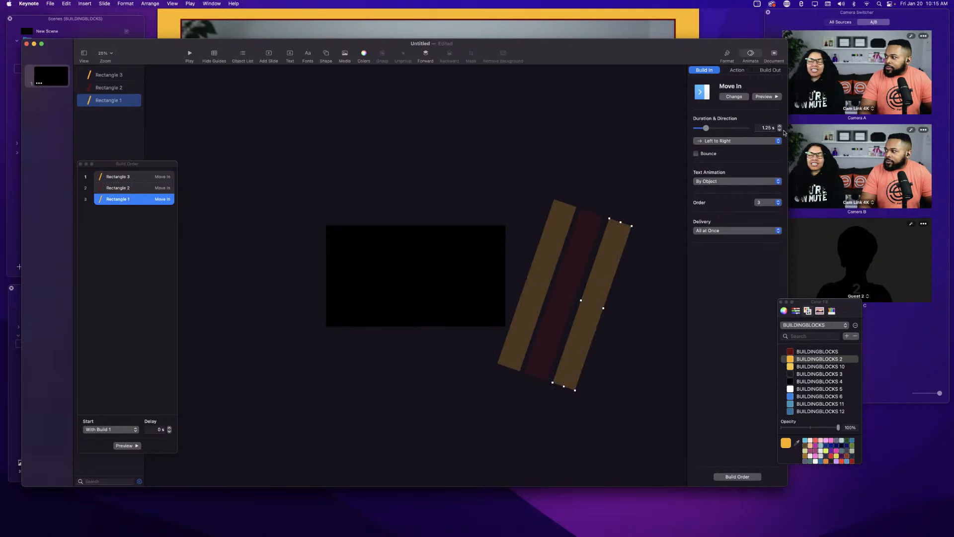
click(763, 97)
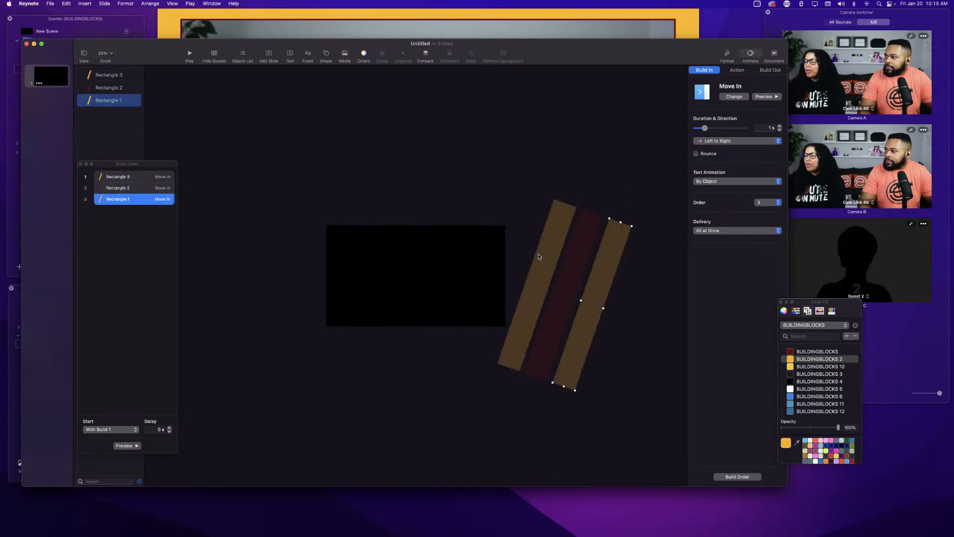
Select the left orange bar and try a 0.30 s build delay, previewing the build after each change.
click(539, 256)
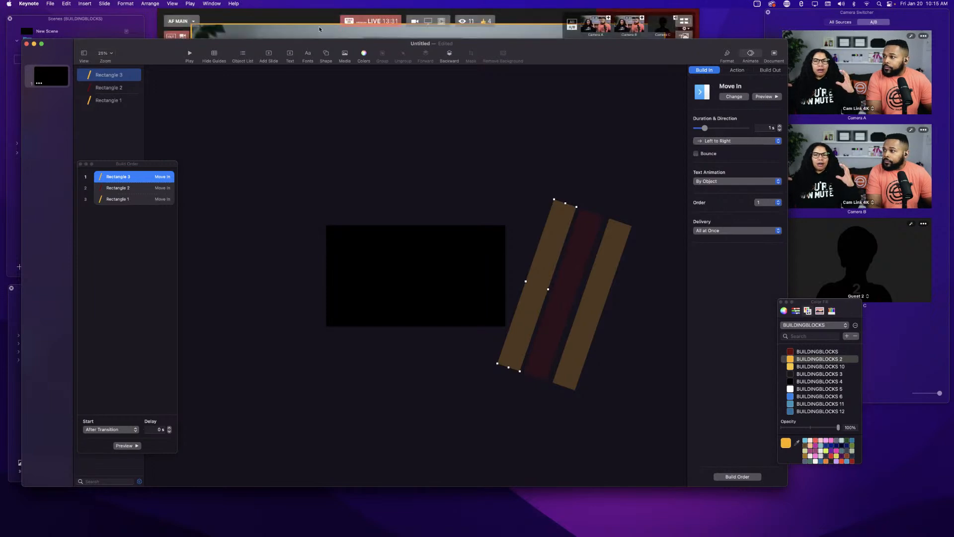
drag(538, 55, 616, 354)
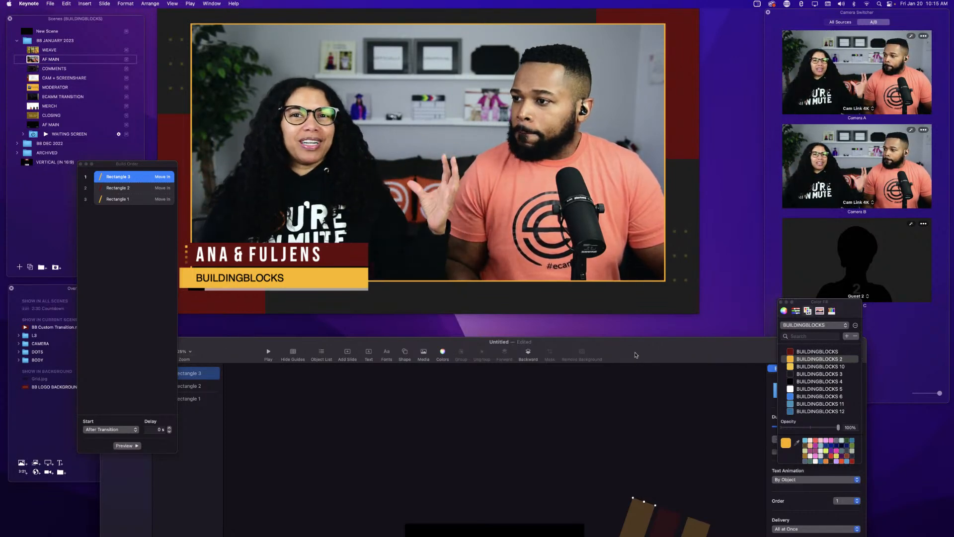
drag(636, 355, 573, 62)
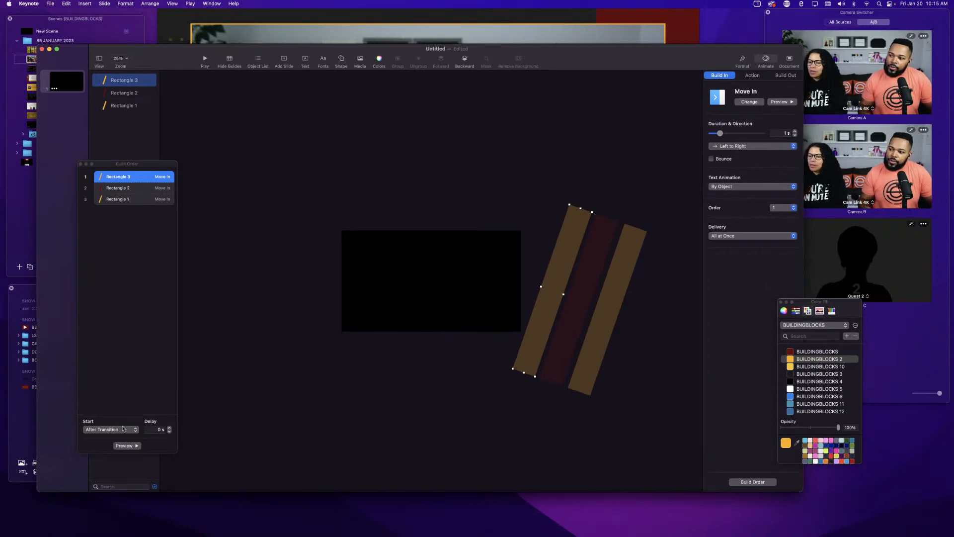
click(111, 202)
click(114, 190)
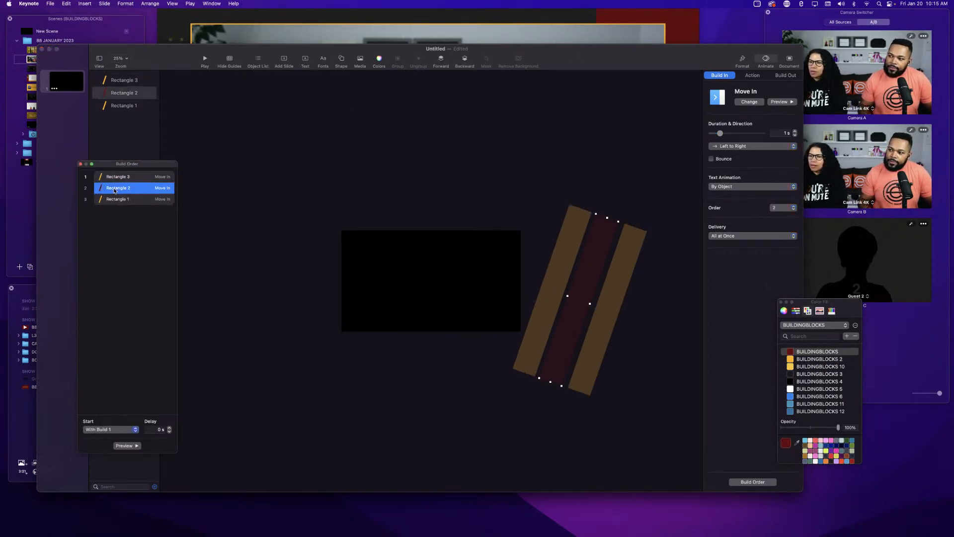
click(116, 177)
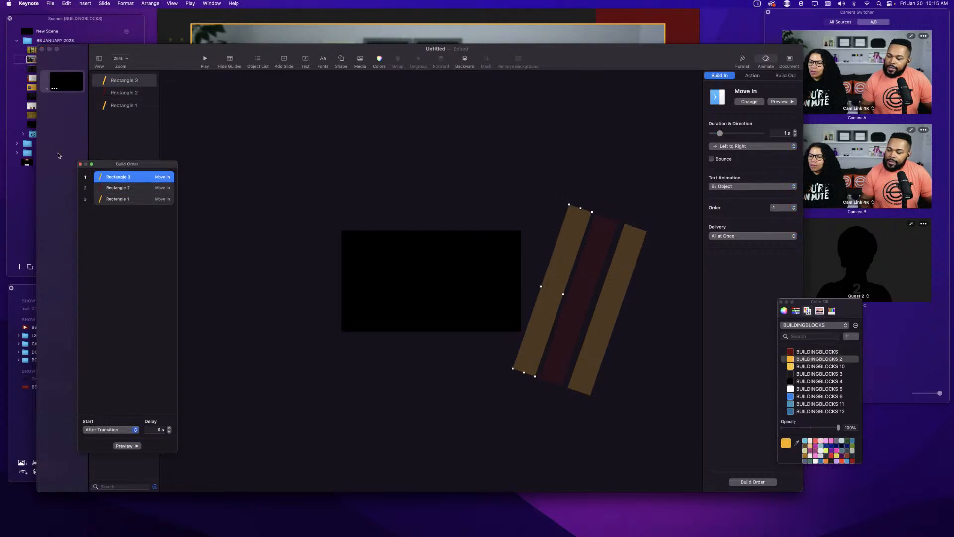
click(133, 201)
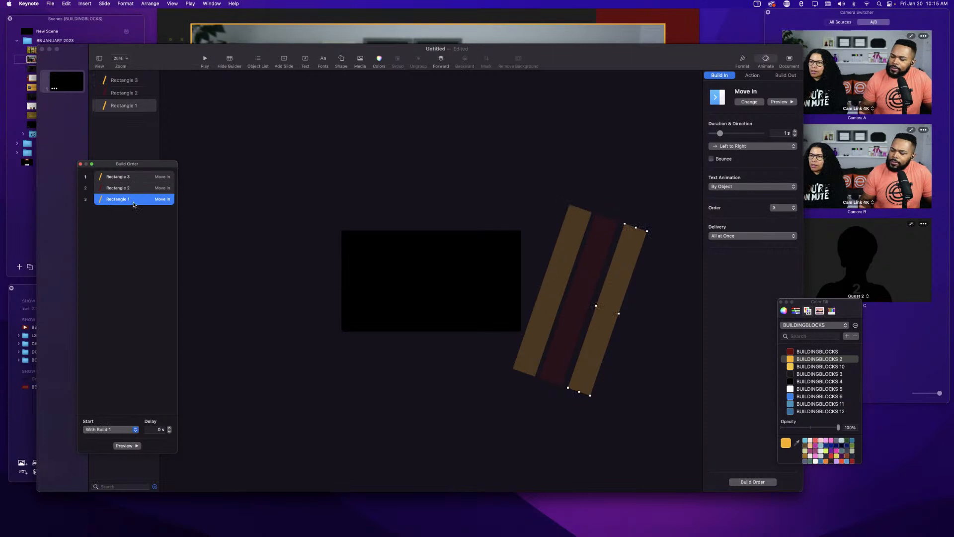
click(133, 178)
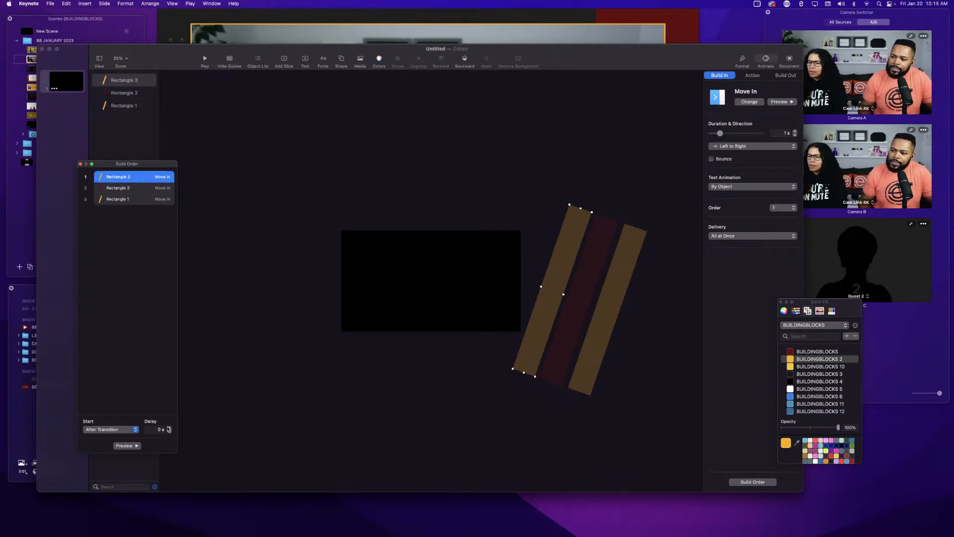
click(119, 447)
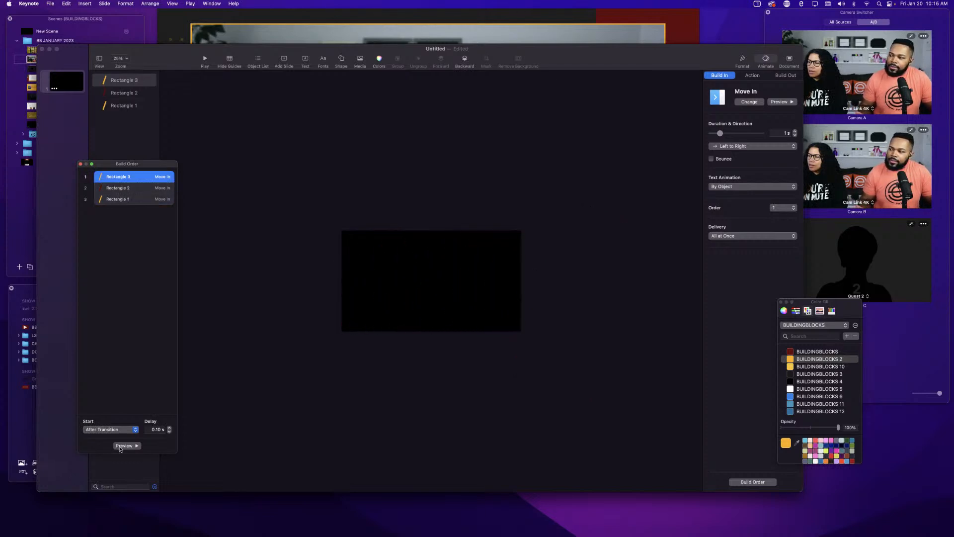
click(124, 446)
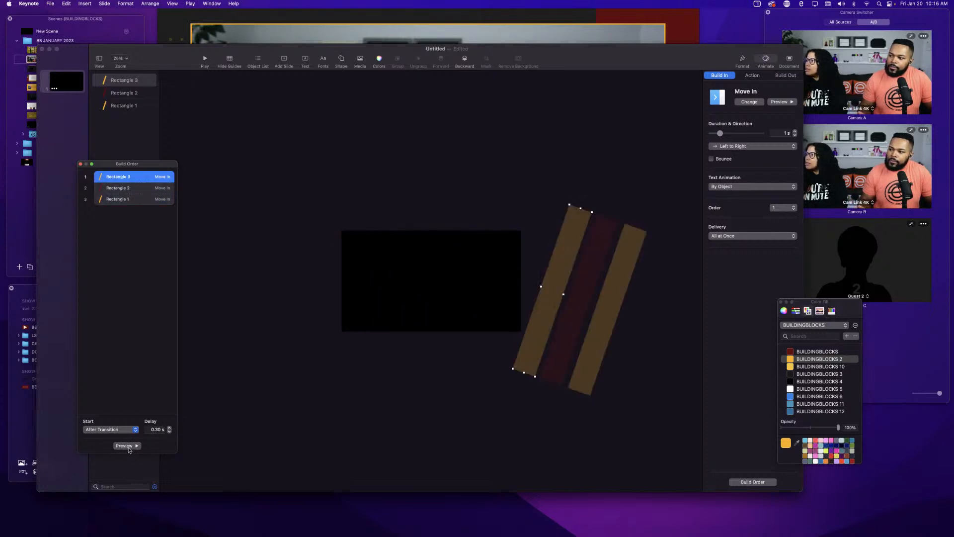
click(128, 447)
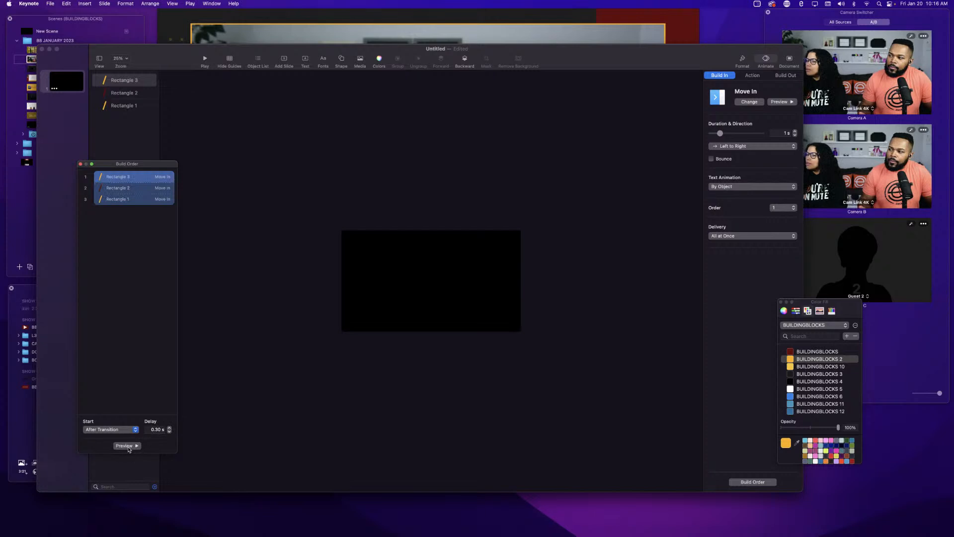
Try a 1.00 s build delay on the right bar, preview it, reset the delay to 0 s, and reselect the left bar.
click(124, 204)
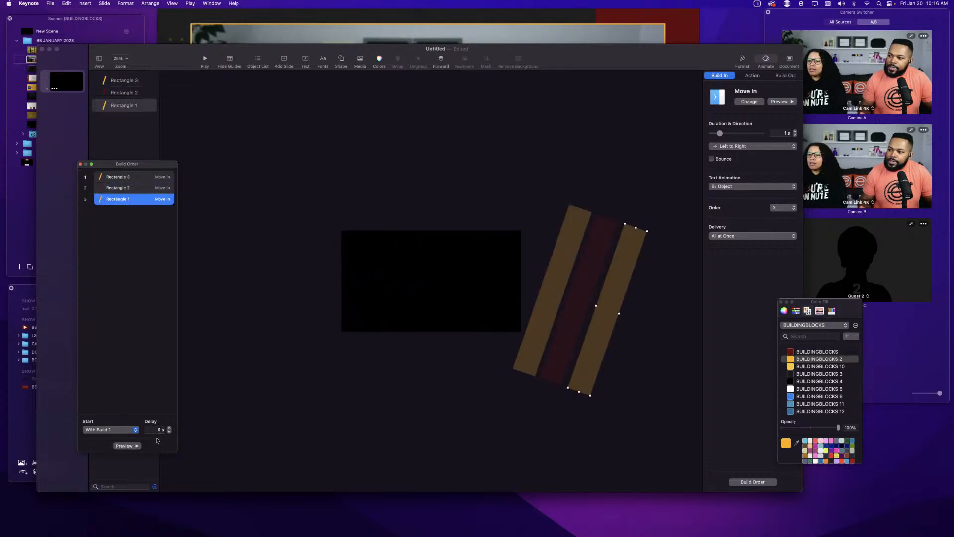
click(169, 428)
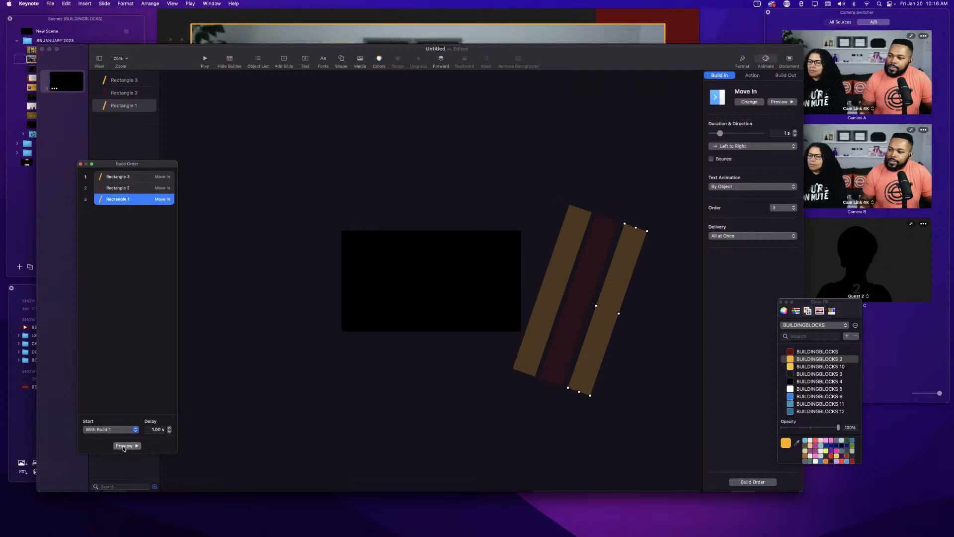
click(123, 446)
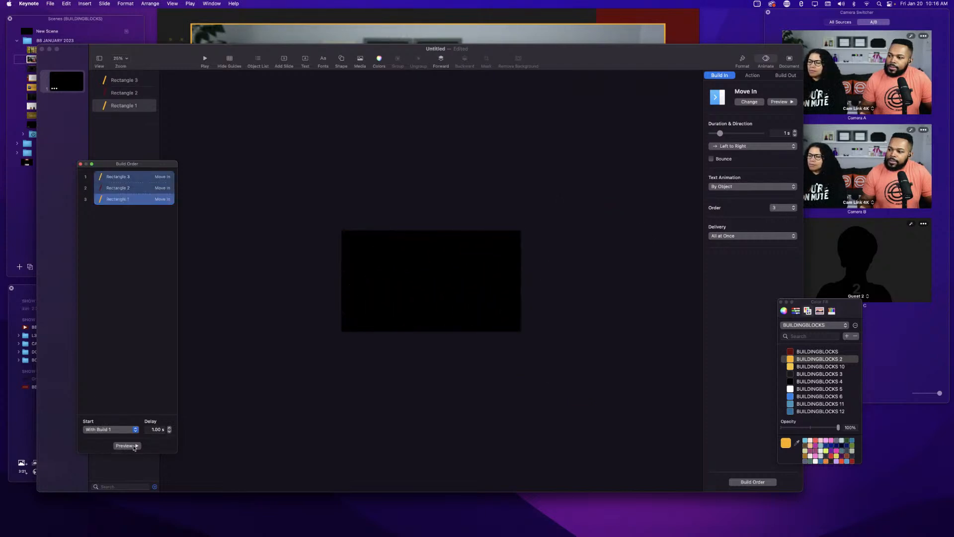
click(170, 431)
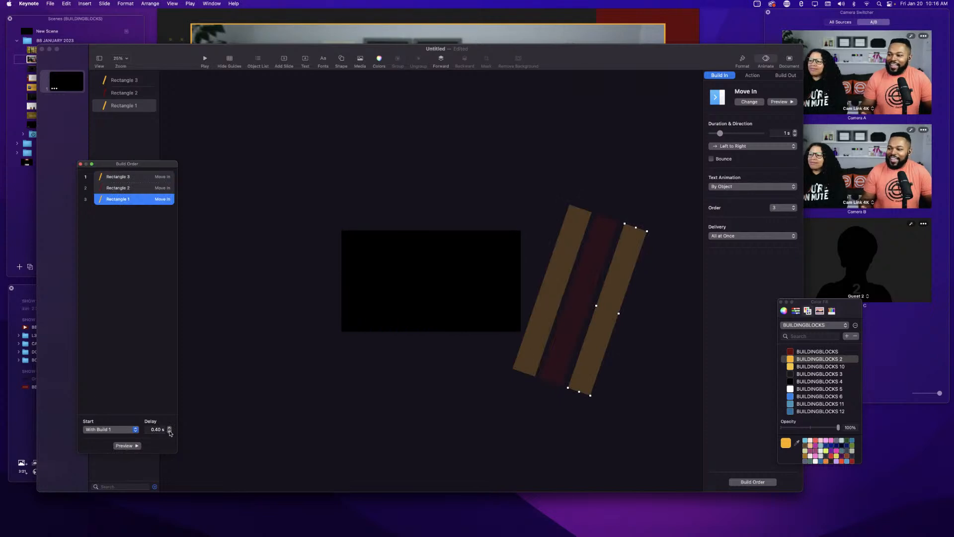
click(122, 177)
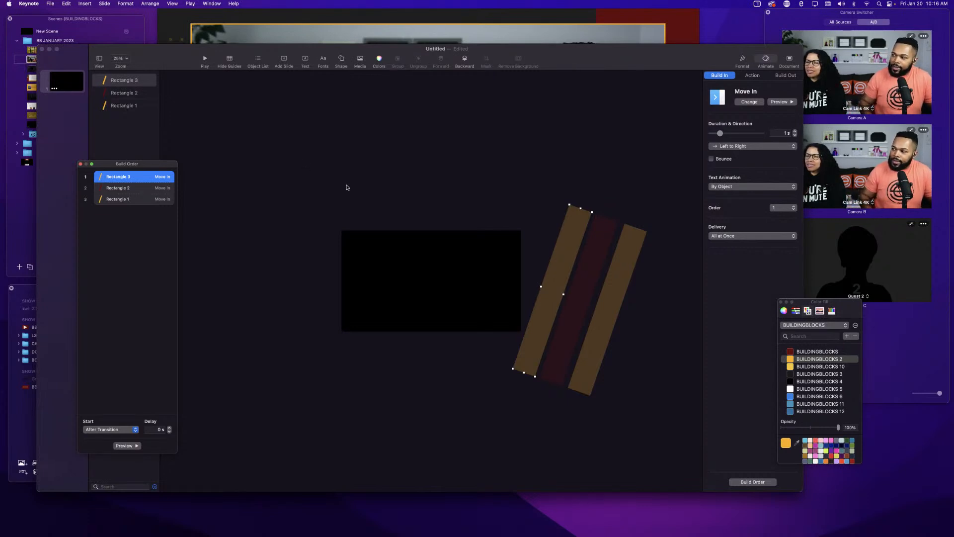
Set the slide background fill to No Fill for transparency.
click(398, 275)
click(398, 282)
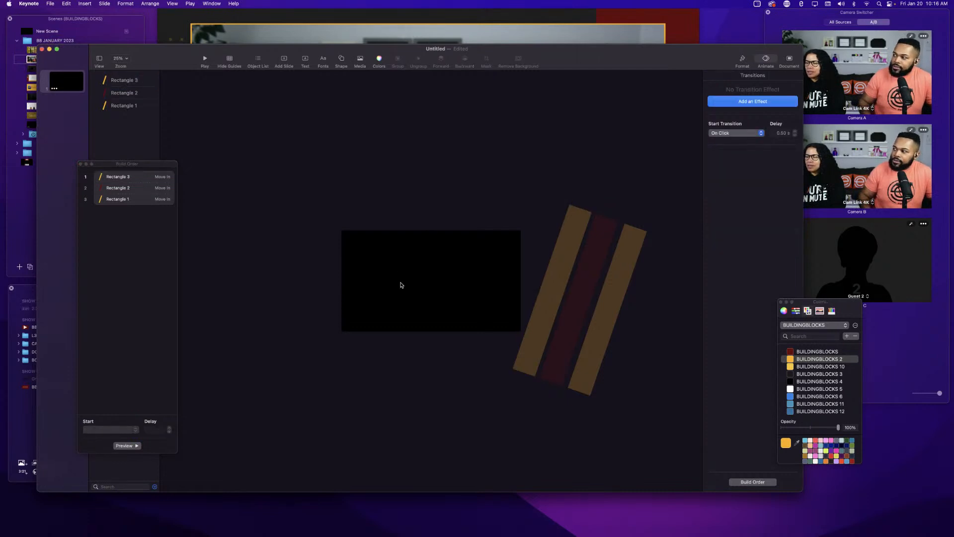
click(741, 61)
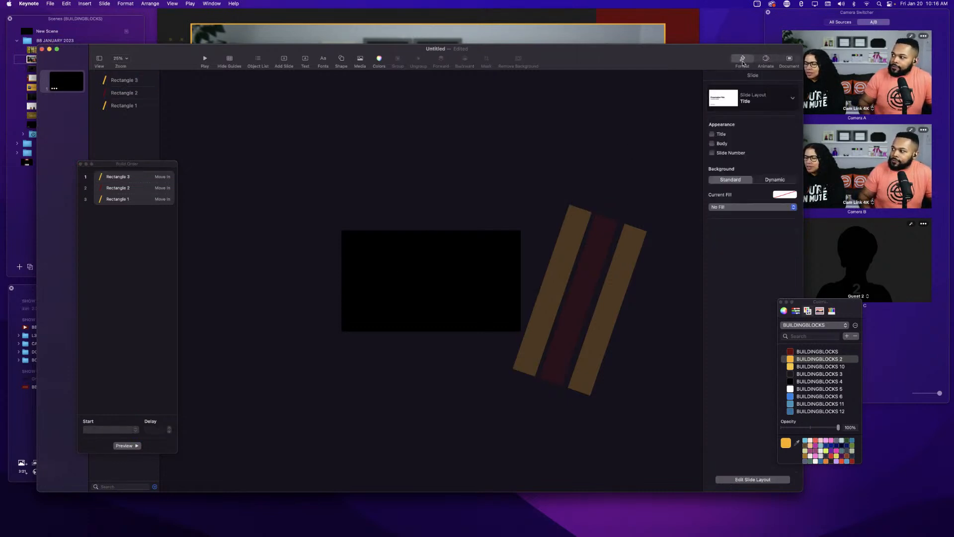
click(730, 209)
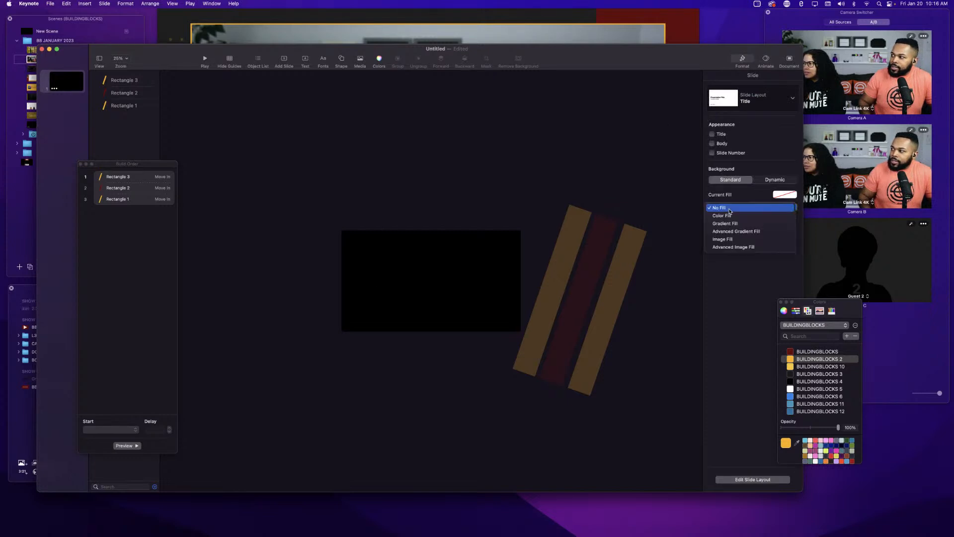
click(727, 208)
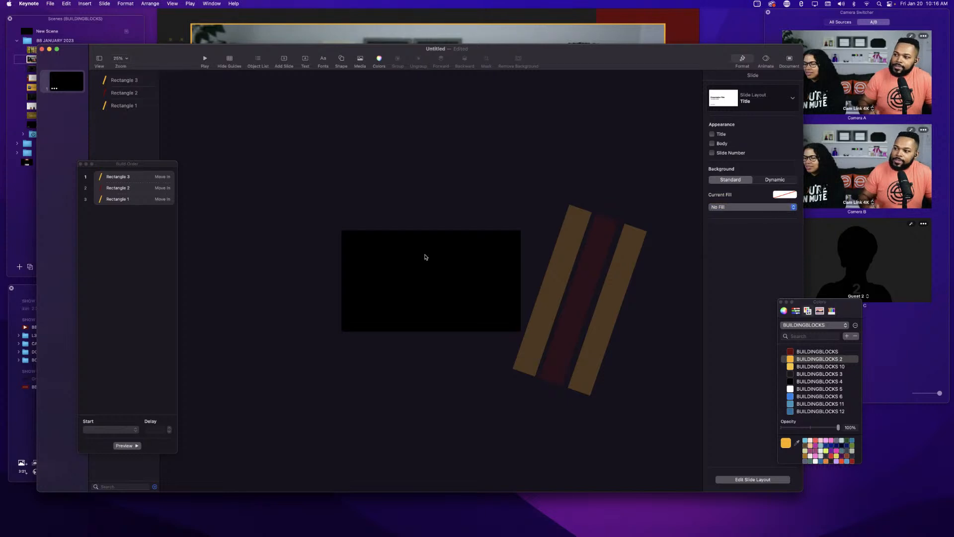
Select each of the three bars in turn to check their build start, order and animation settings.
click(548, 301)
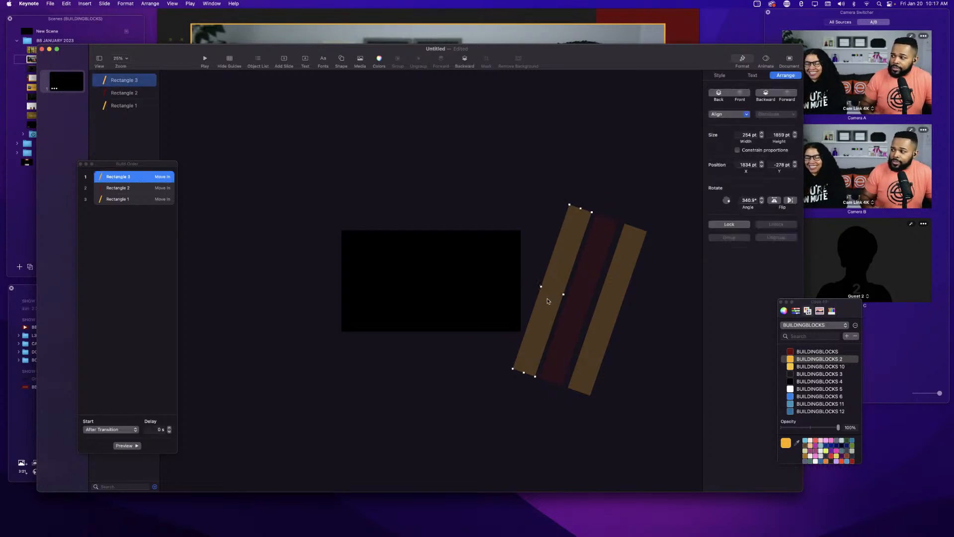
click(569, 310)
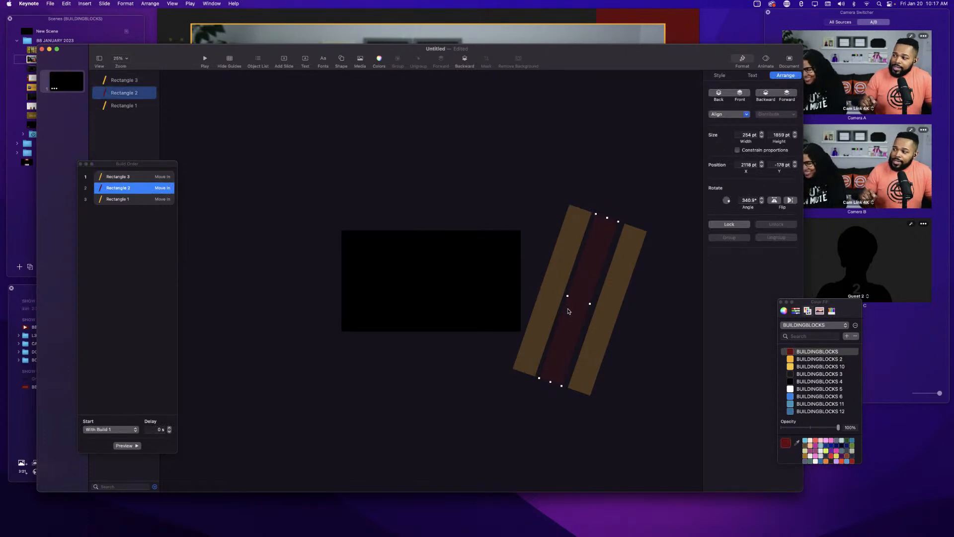
click(594, 326)
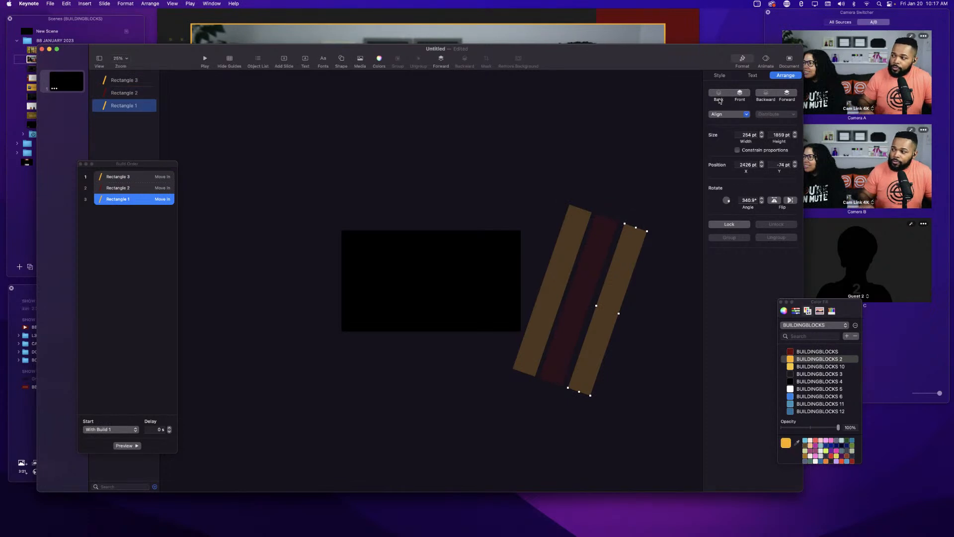
click(766, 61)
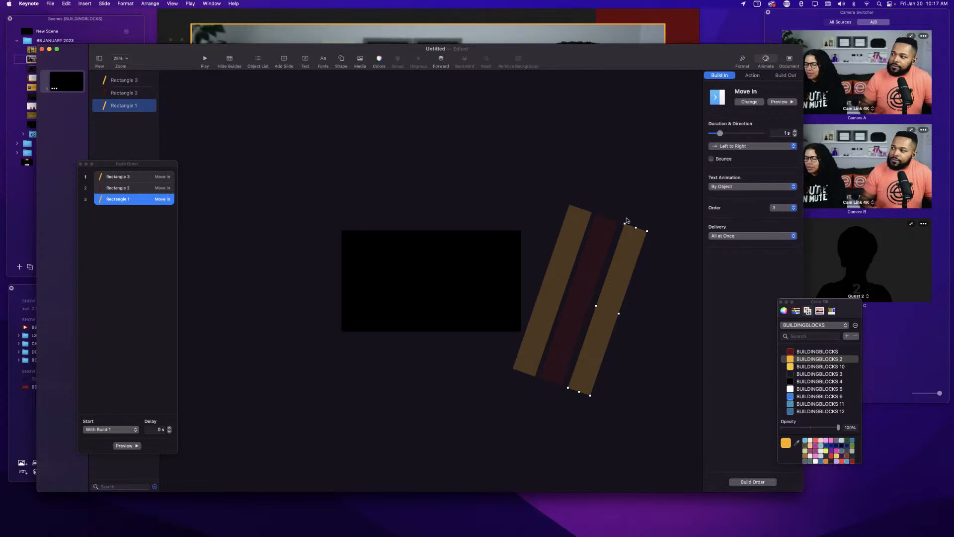
click(564, 252)
click(584, 264)
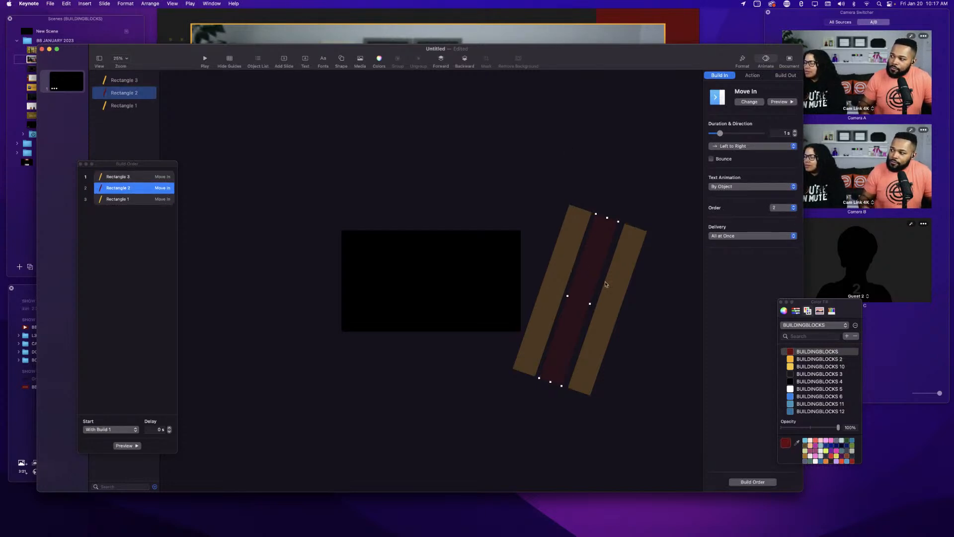
click(609, 288)
click(562, 273)
click(582, 290)
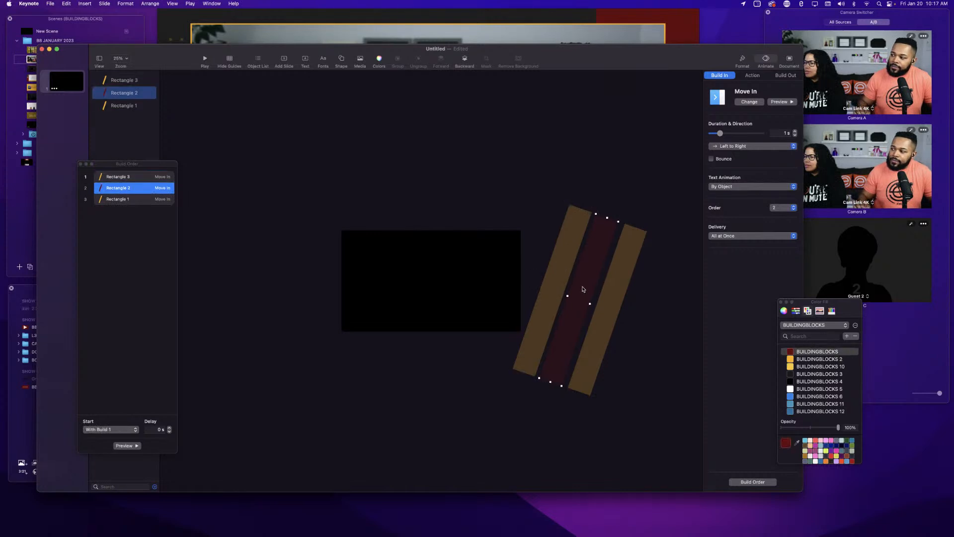
click(603, 308)
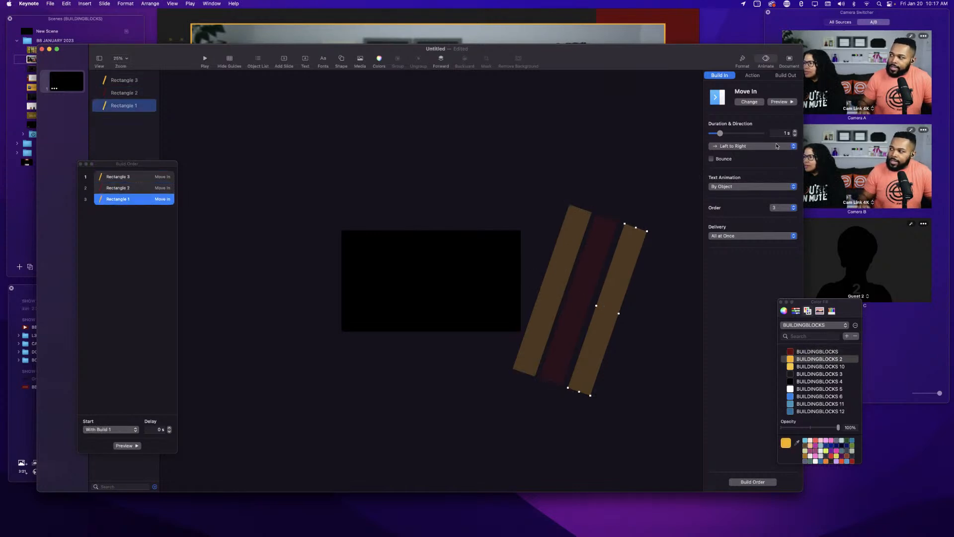
click(599, 278)
click(567, 262)
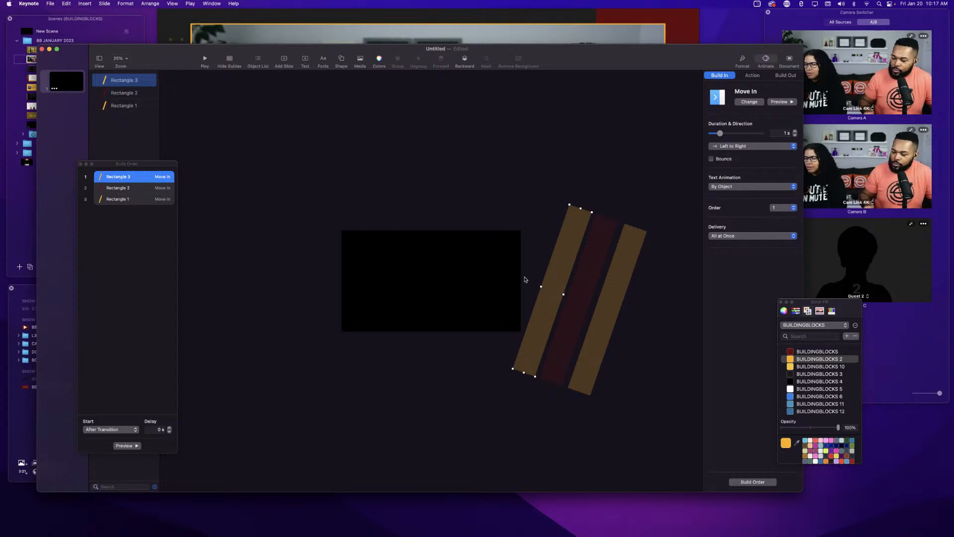
click(568, 299)
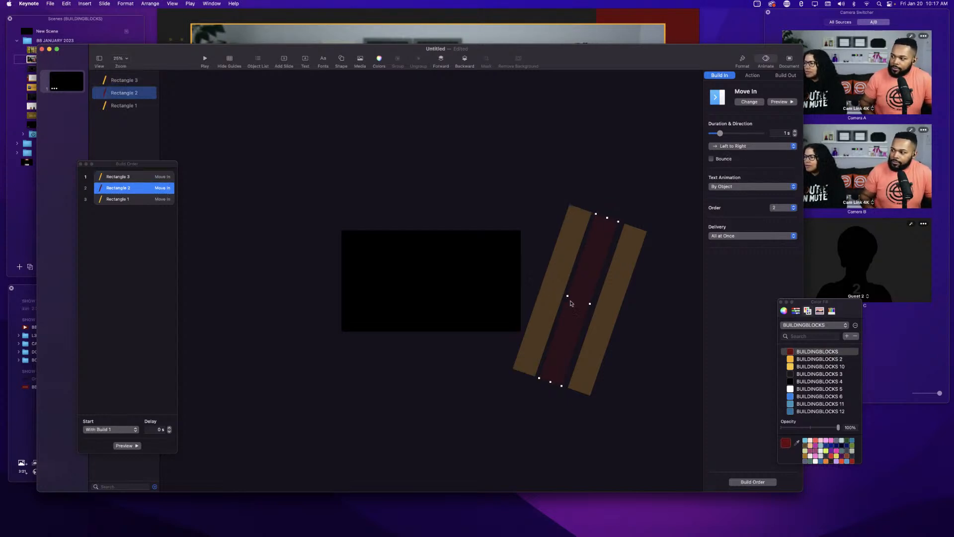
click(606, 330)
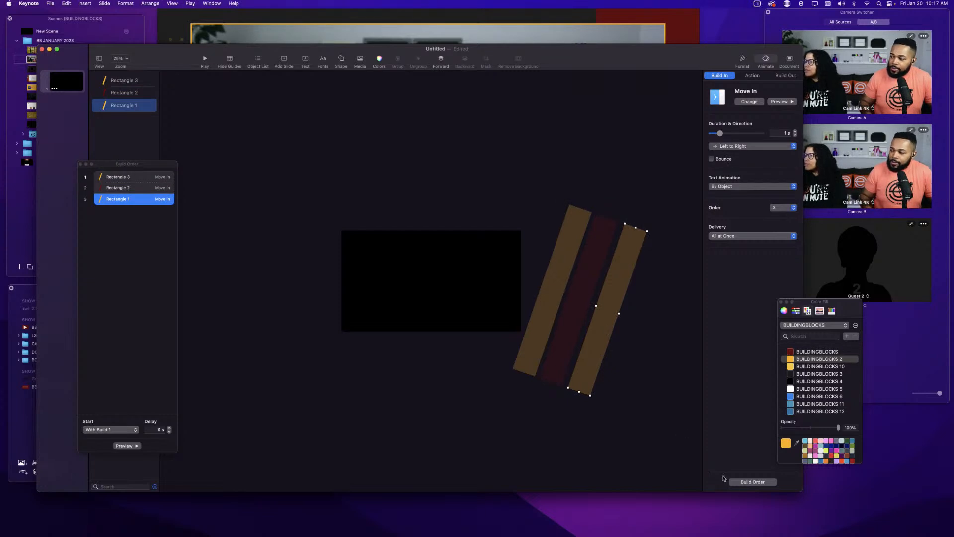
Rearrange the builds in the Build Order window so the right bar starts After Build 2.
drag(159, 168, 241, 191)
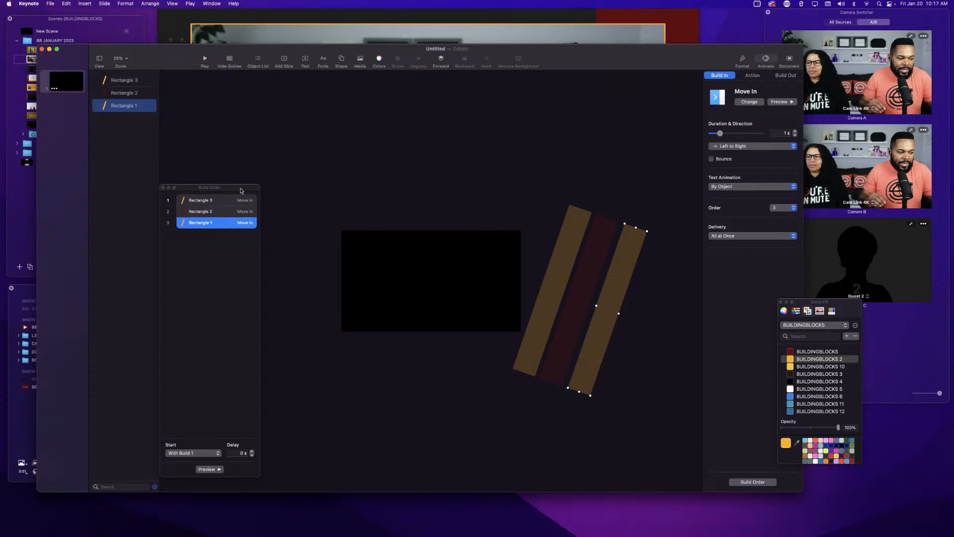
click(194, 211)
drag(201, 214, 196, 242)
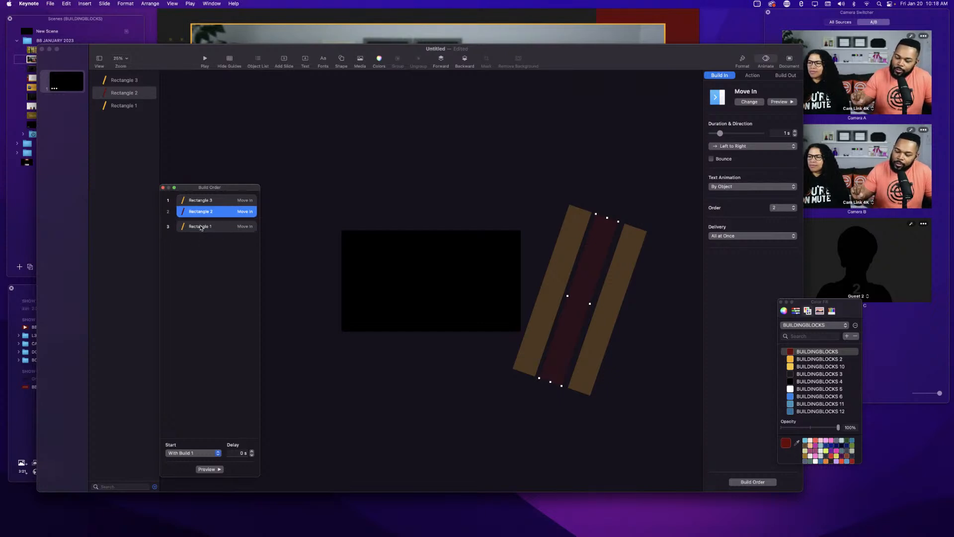
drag(201, 228, 203, 219)
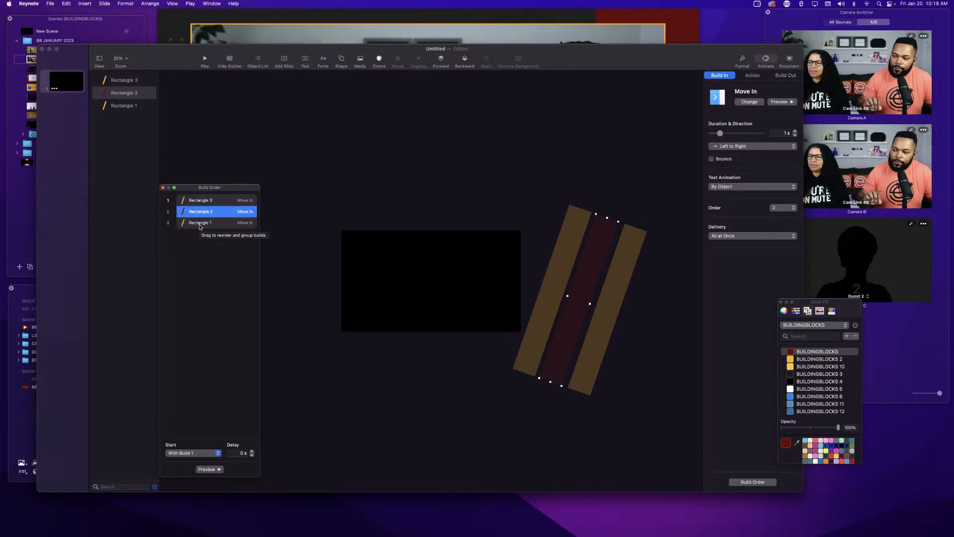
click(200, 224)
click(204, 201)
click(204, 213)
click(204, 223)
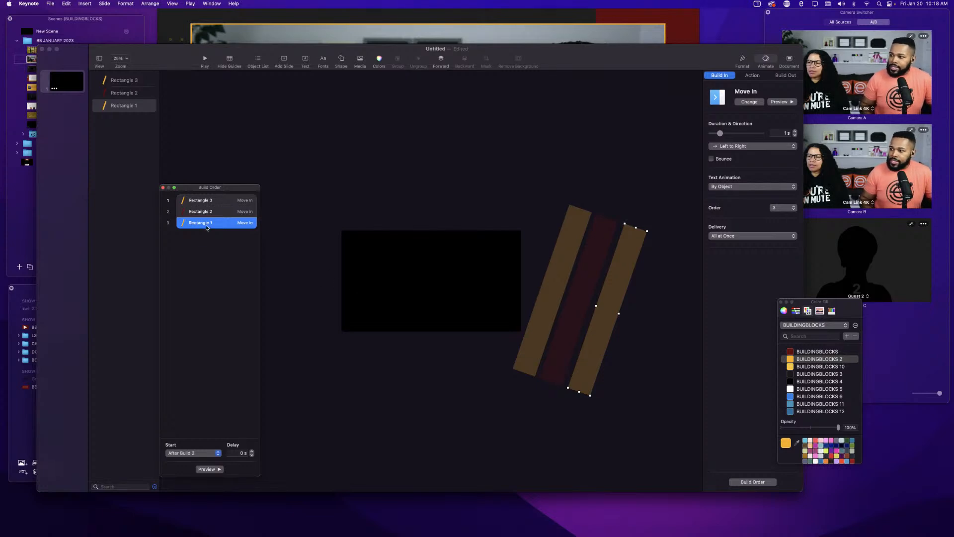
Set the right orange bar's Move In direction to Right to Left and preview the build.
click(736, 146)
click(737, 158)
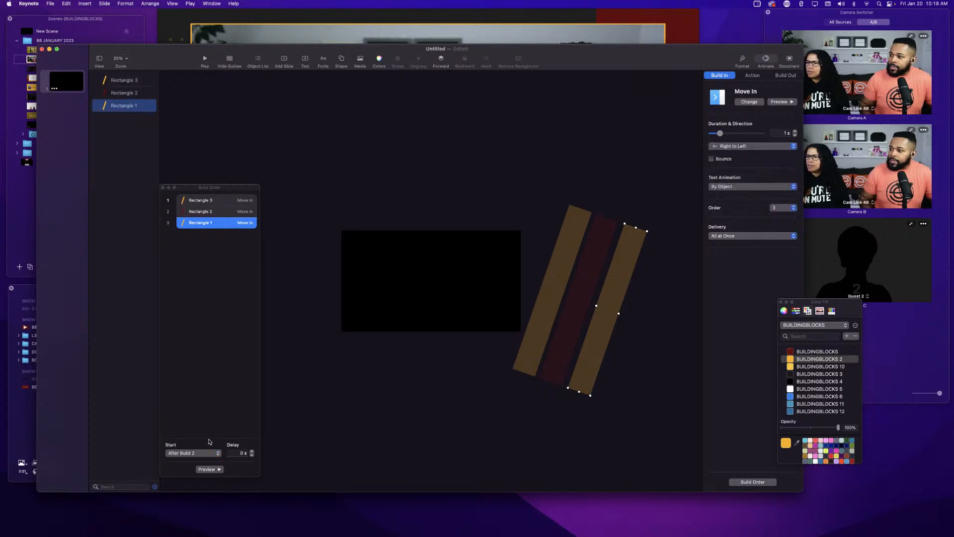
click(784, 102)
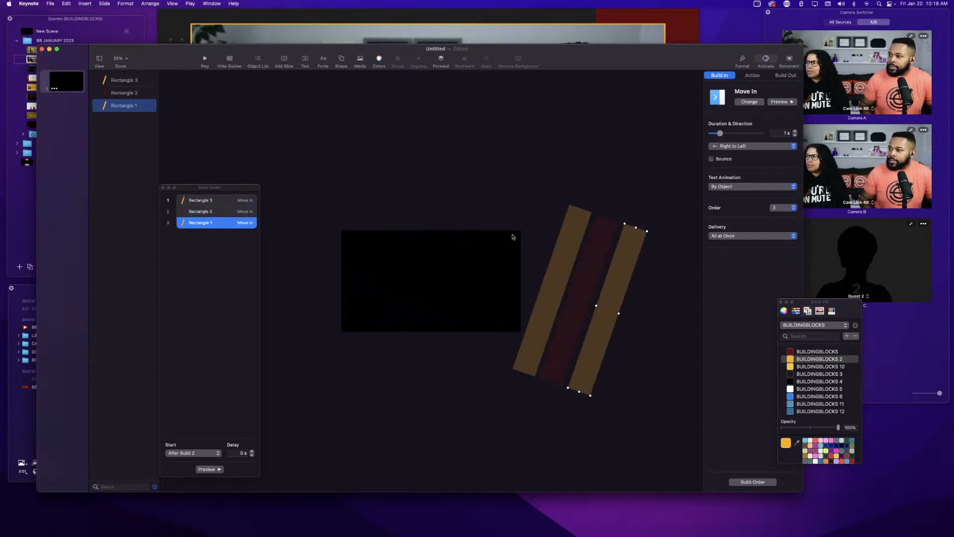
Try a Bottom to Top direction on the right orange bar, preview it, then return it to Right to Left.
click(737, 147)
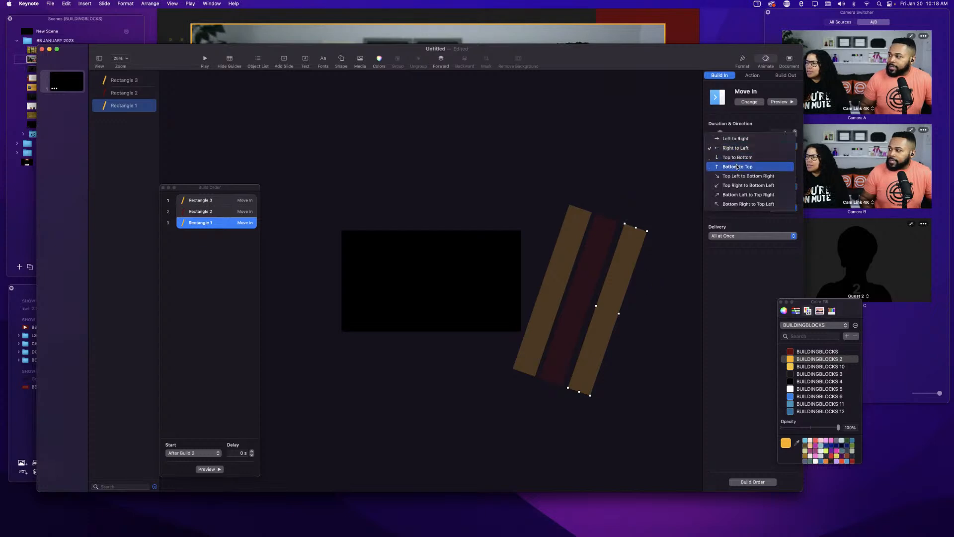
click(737, 167)
click(781, 102)
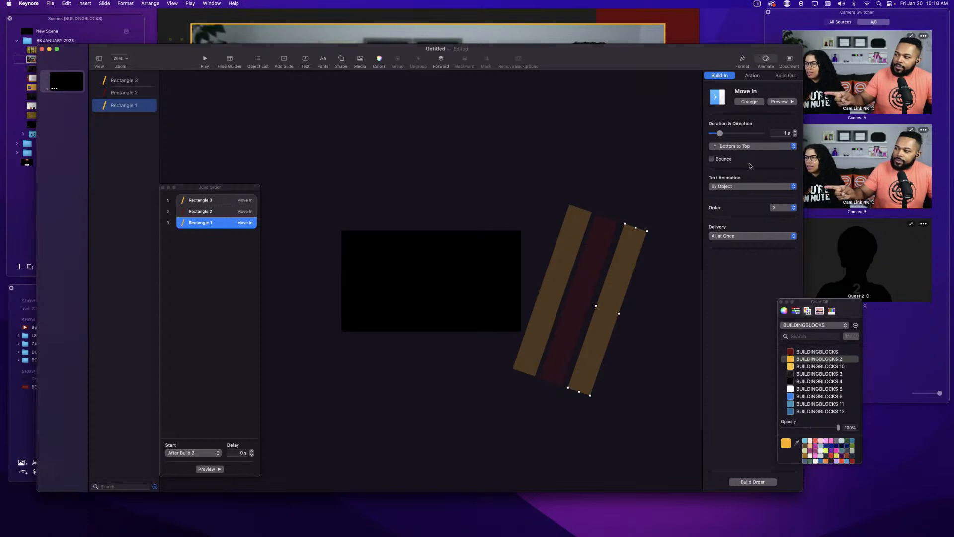
click(753, 147)
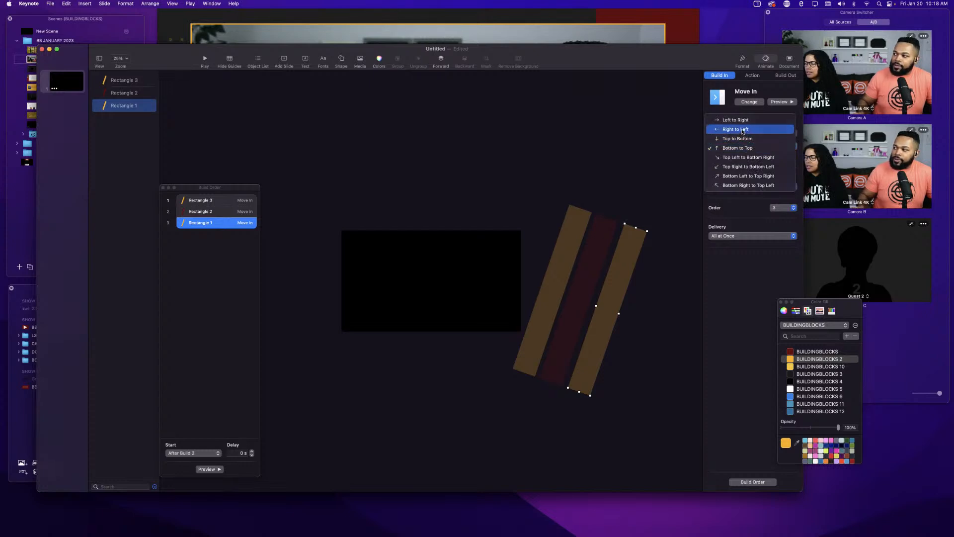
click(743, 130)
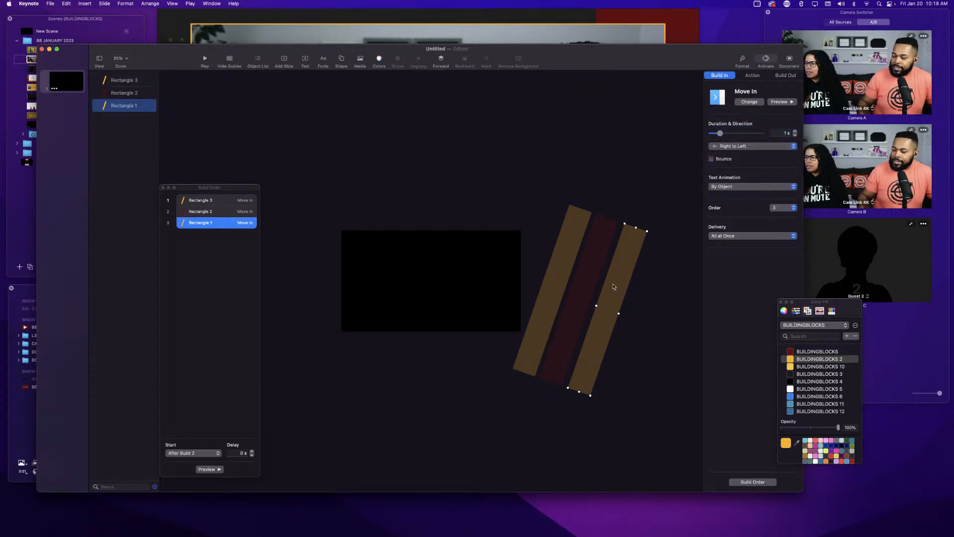
click(781, 102)
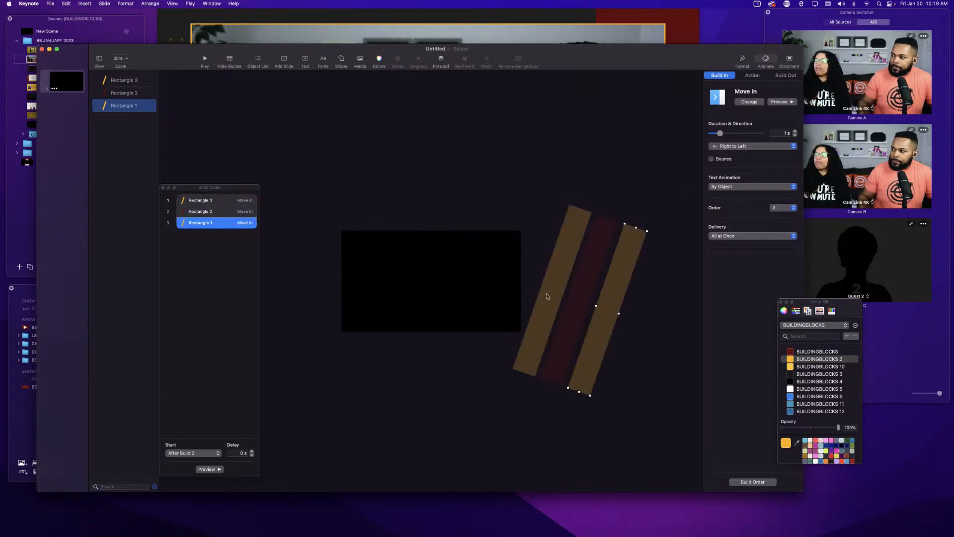
Move the right orange bar across to the left side of the slide and preview its build.
click(547, 296)
click(567, 306)
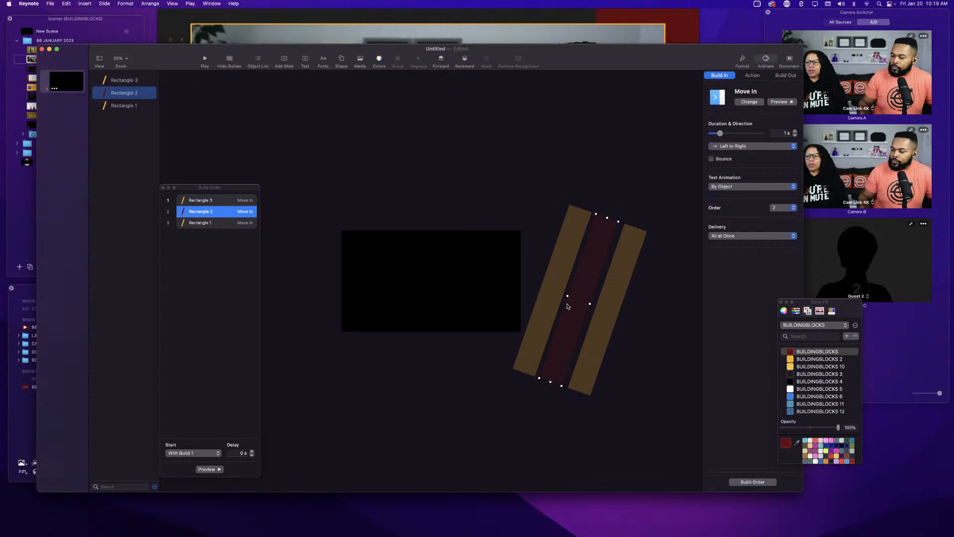
click(603, 318)
click(575, 298)
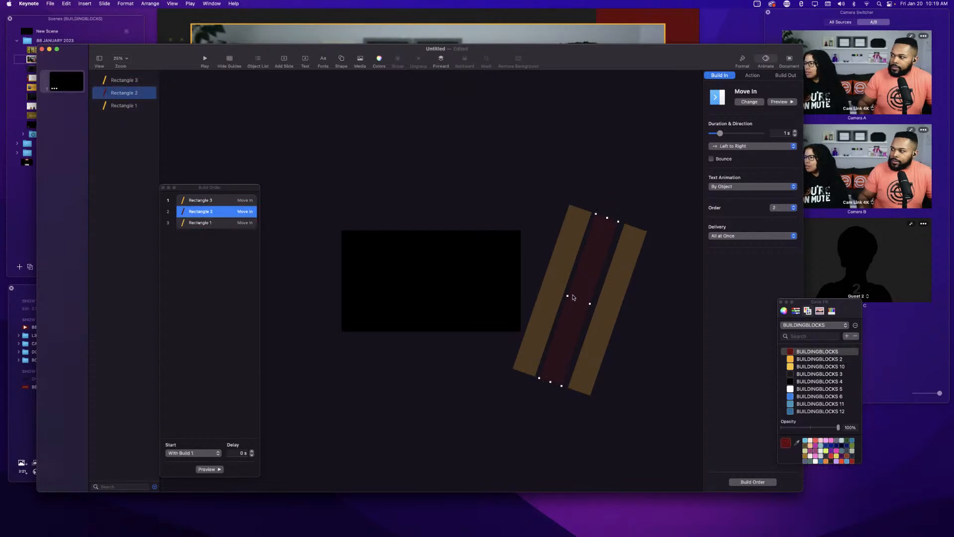
click(557, 287)
click(604, 312)
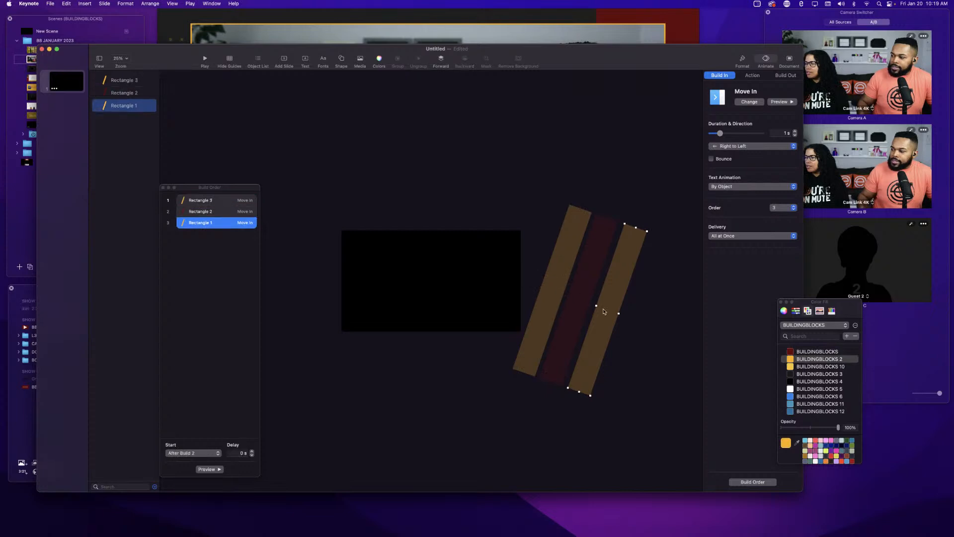
drag(604, 312, 437, 279)
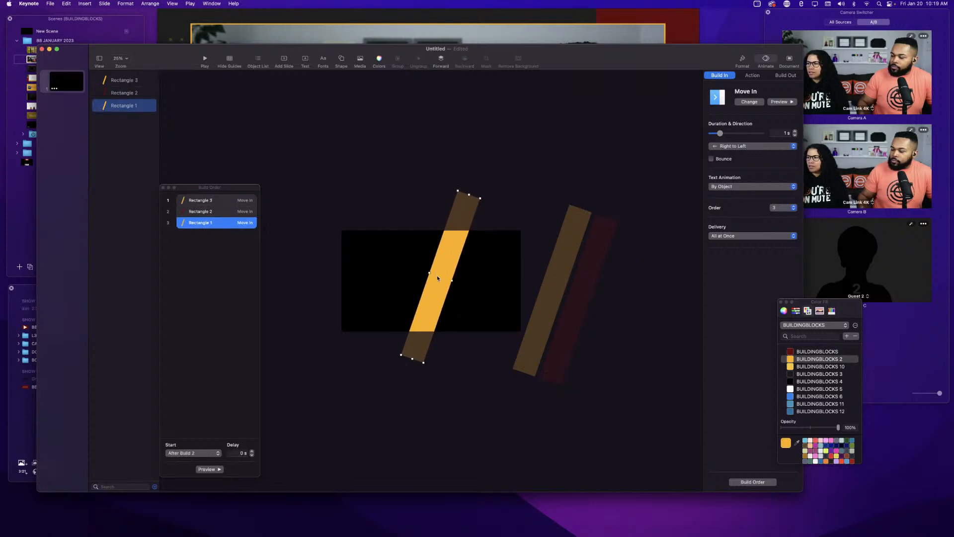
click(781, 102)
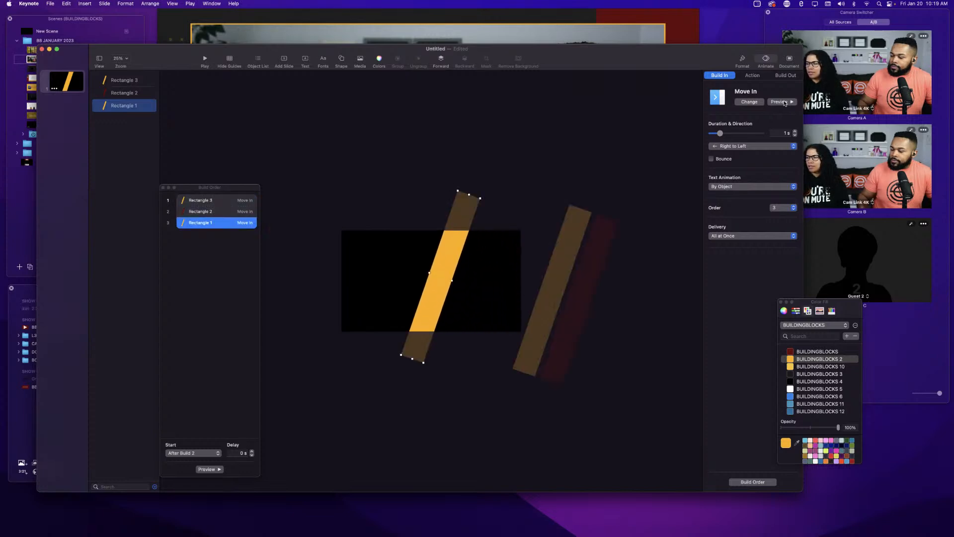
drag(436, 280, 311, 255)
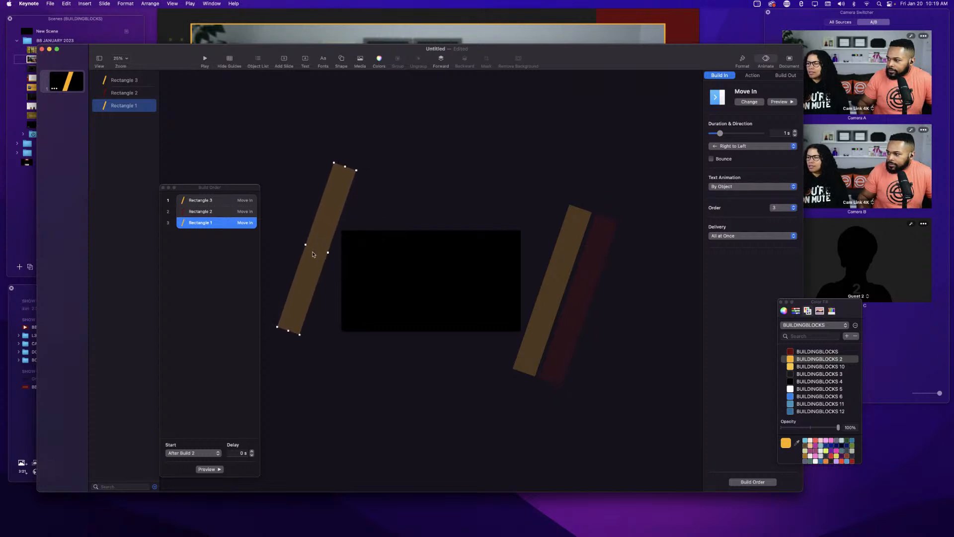
click(780, 103)
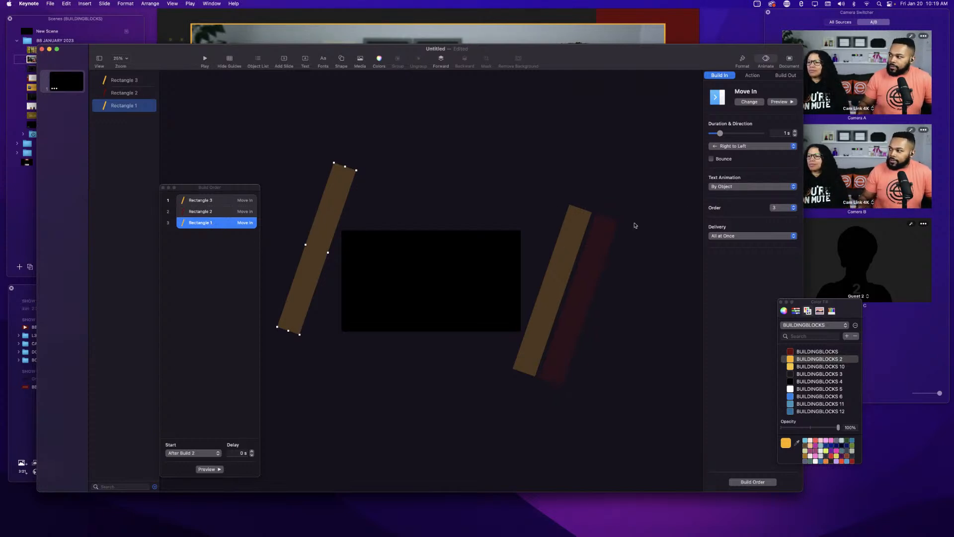
Try a 0.8 s build duration on the left orange bar, preview it, and reset it to 1 s.
click(796, 135)
click(796, 135)
click(796, 135)
click(796, 135)
click(781, 103)
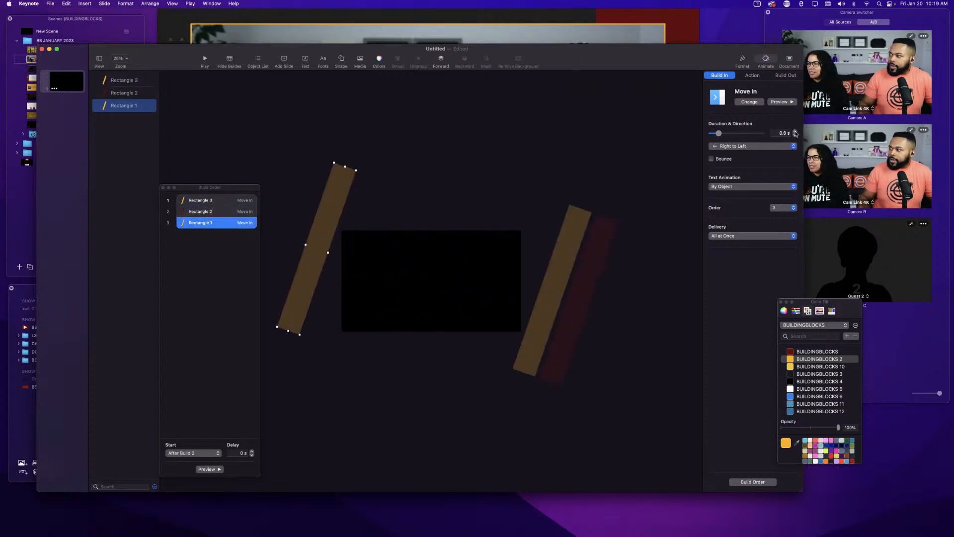
click(796, 132)
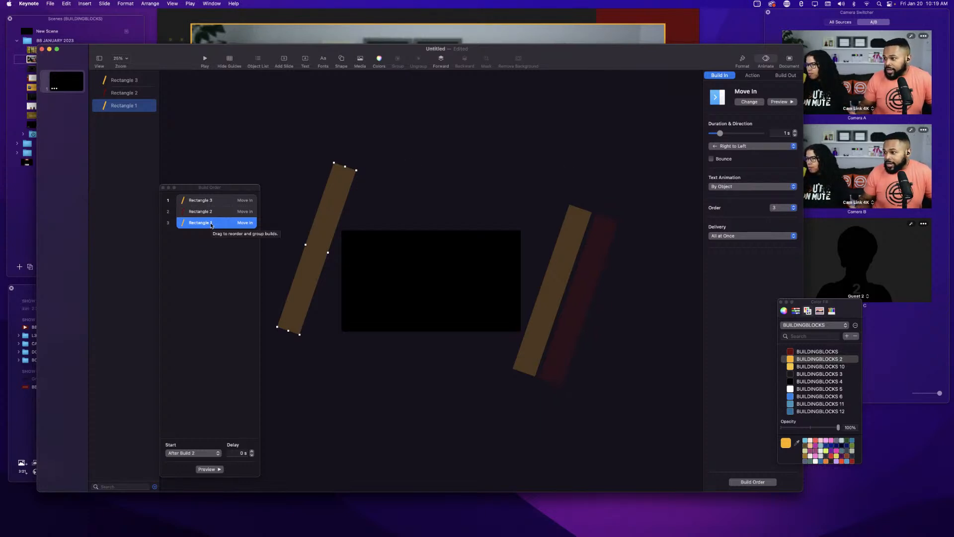
Drag the left orange bar's build in the Build Order and set Rectangle 3 to start After Transition.
drag(211, 226, 208, 237)
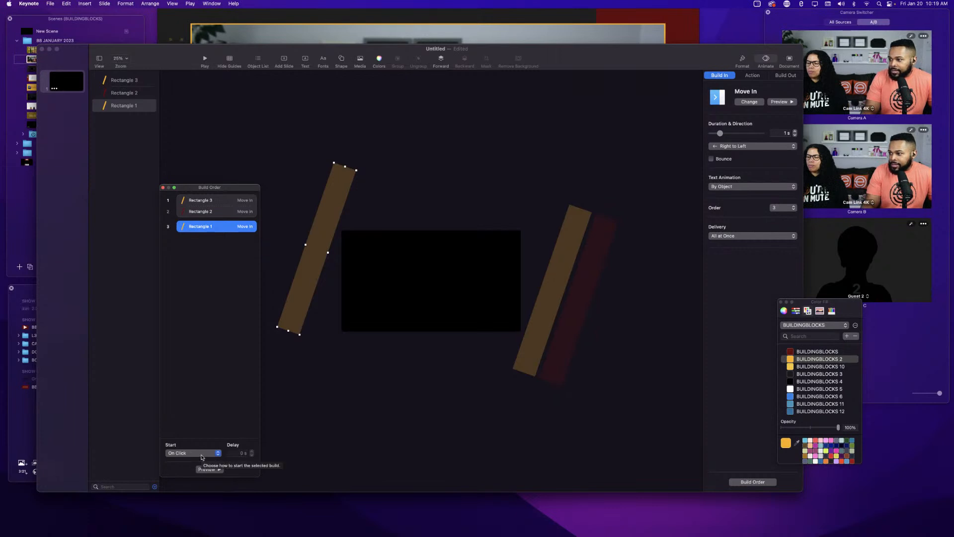
click(201, 205)
click(201, 210)
click(202, 201)
click(194, 452)
click(193, 462)
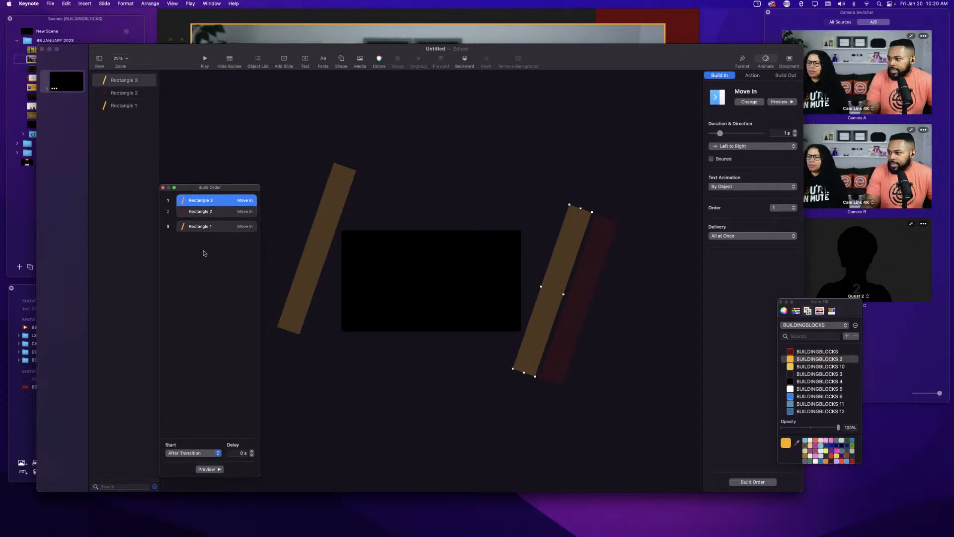
Set the left orange bar's build to start With Build 1 and preview the builds.
click(212, 215)
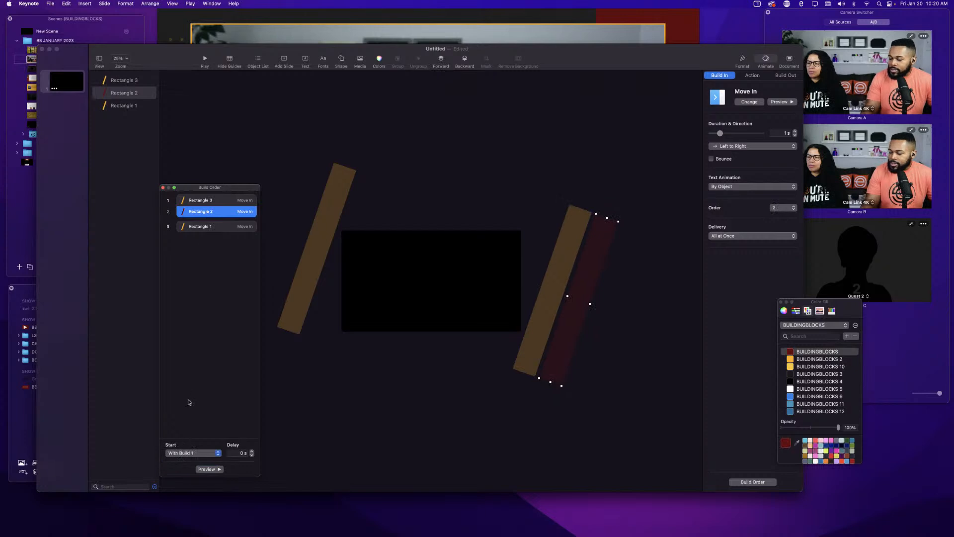
click(215, 227)
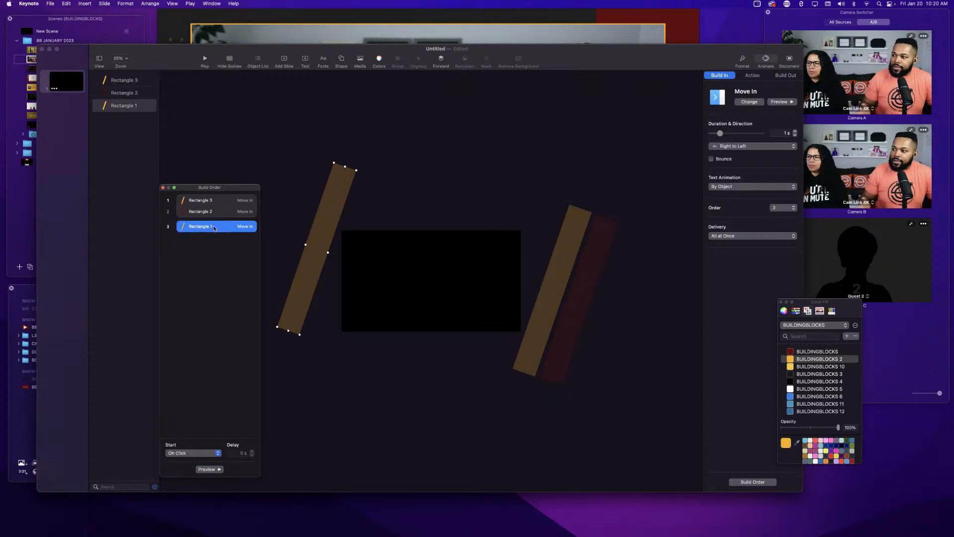
click(196, 454)
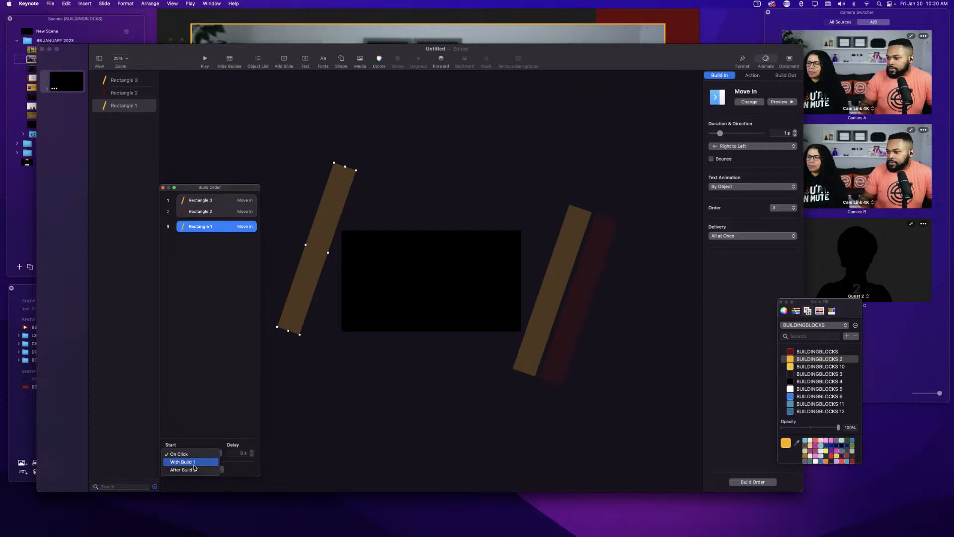
click(194, 465)
click(201, 470)
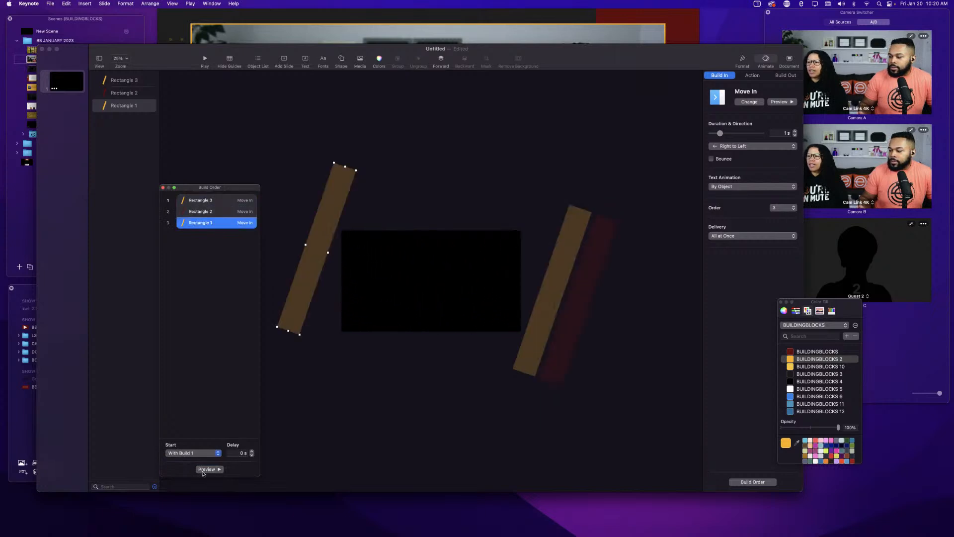
click(202, 470)
click(203, 470)
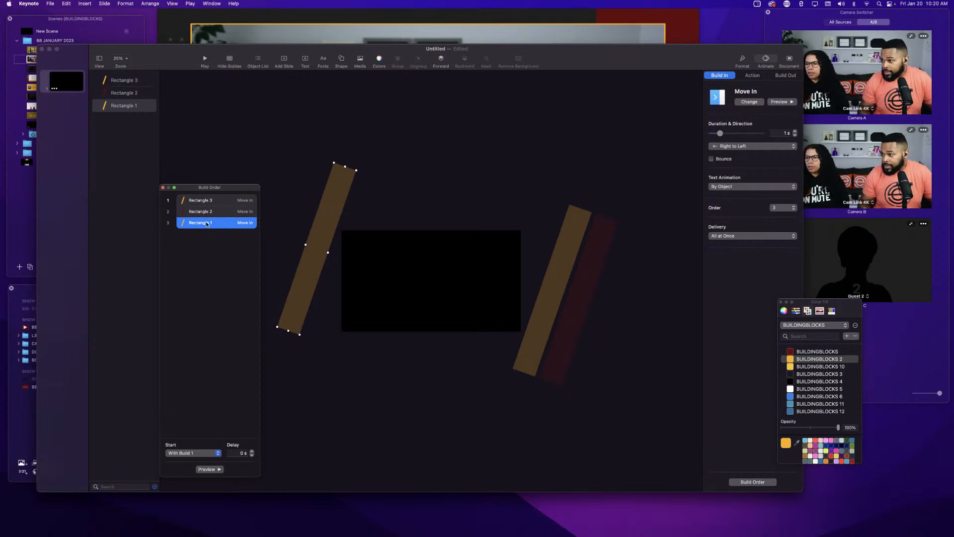
click(211, 471)
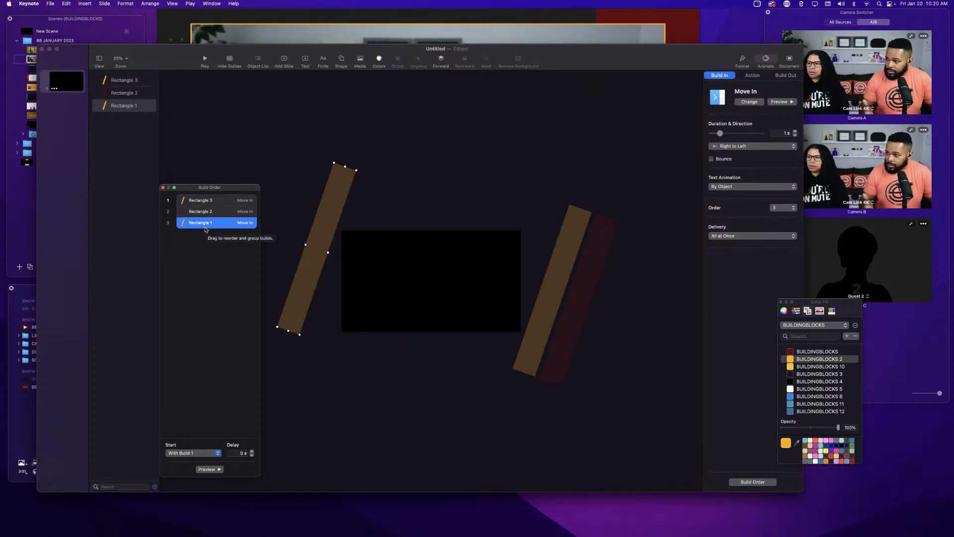
Reposition the left orange bar's build in the list and set it again to start With Build 1.
drag(206, 228, 205, 233)
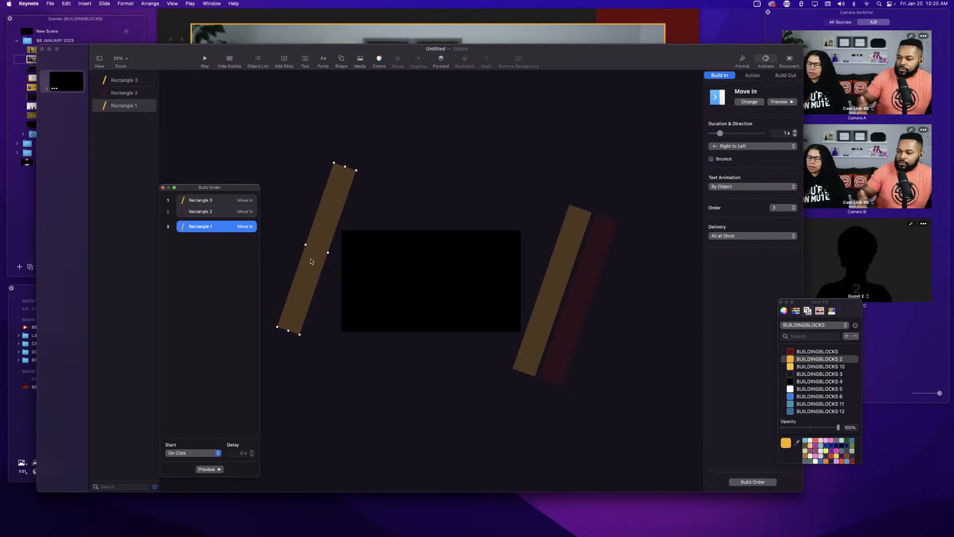
click(204, 453)
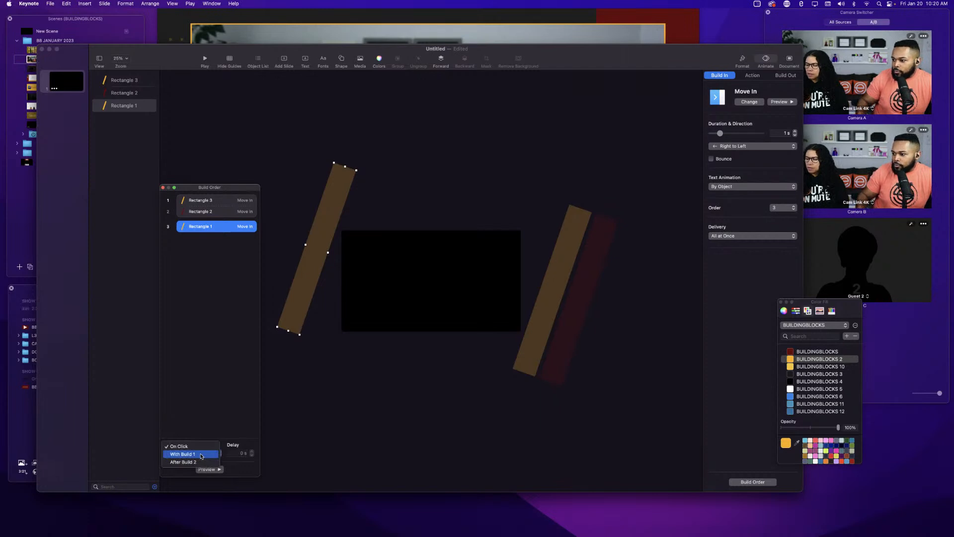
click(201, 455)
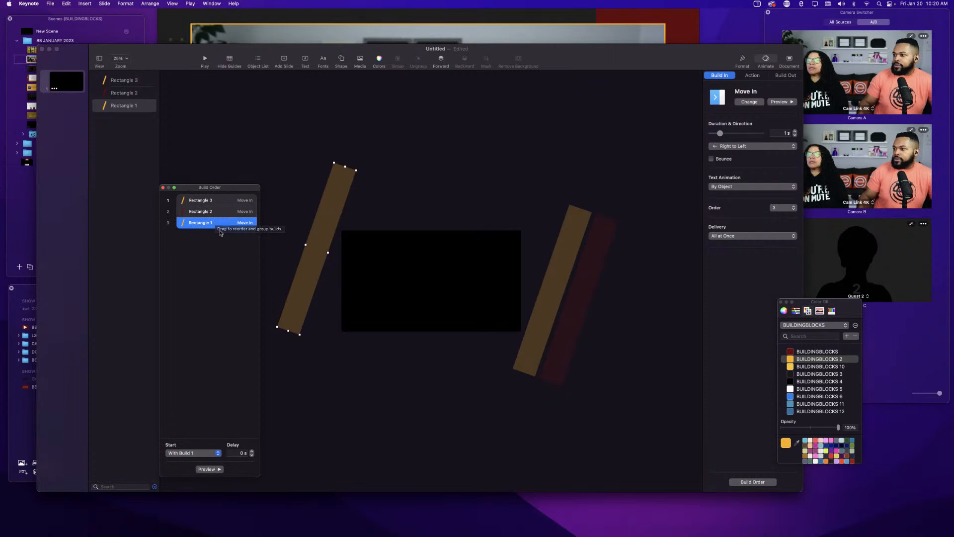
Duplicate the red bar and place the copy on the left side next to the left orange bar.
click(567, 348)
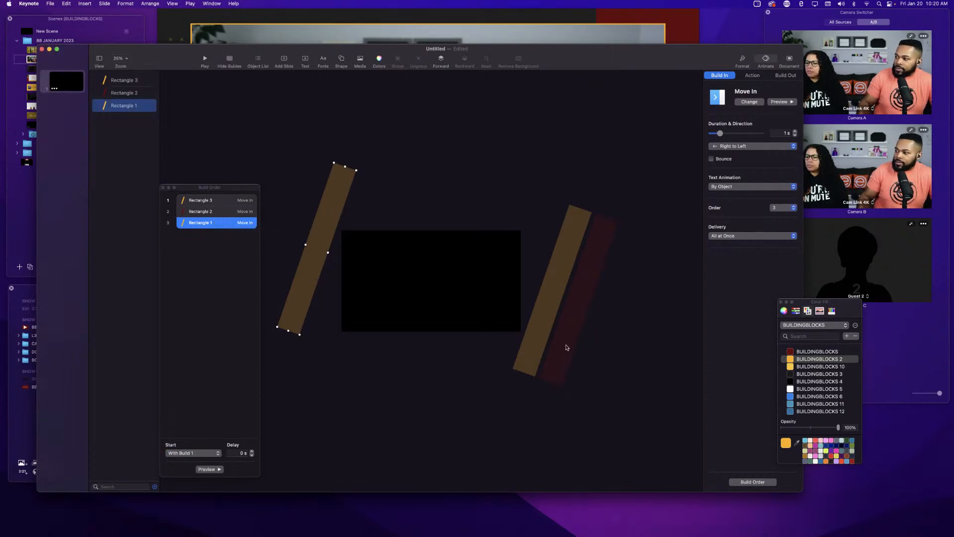
click(564, 347)
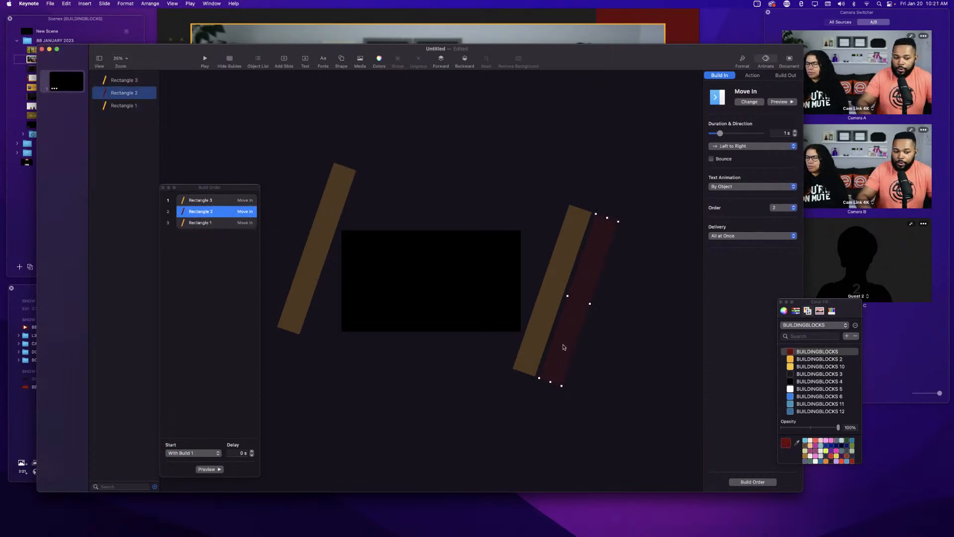
drag(564, 347, 274, 284)
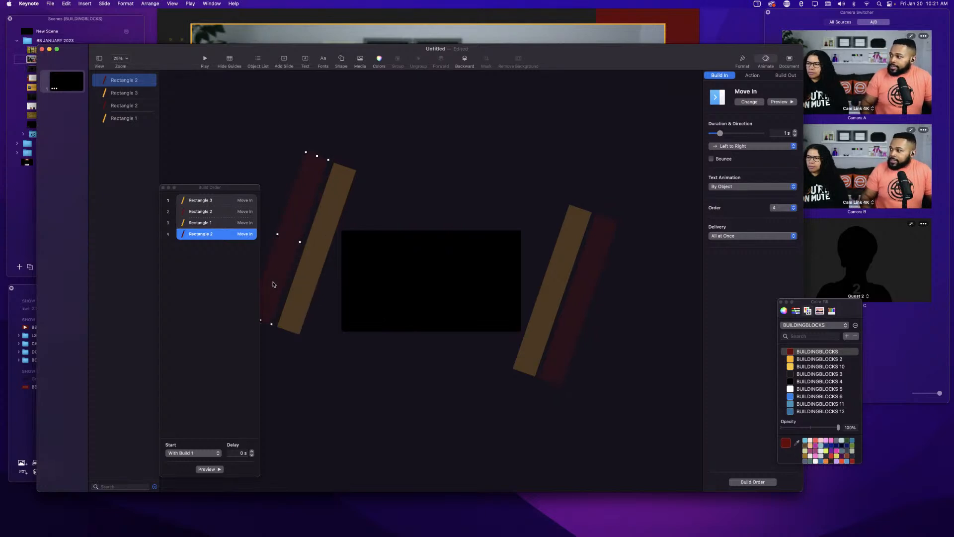
Set the duplicated red bar's Move In direction to Right to Left and preview its build.
click(300, 289)
click(280, 262)
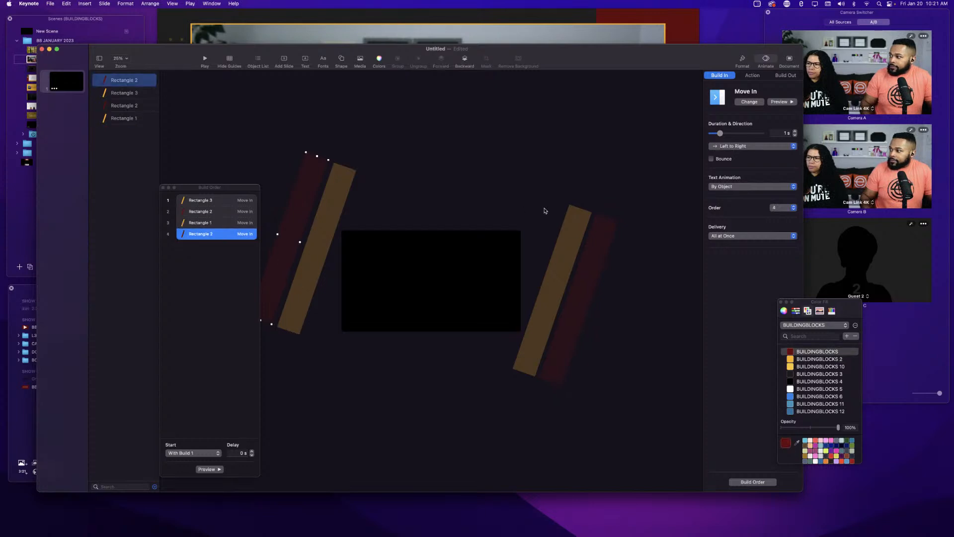
click(728, 146)
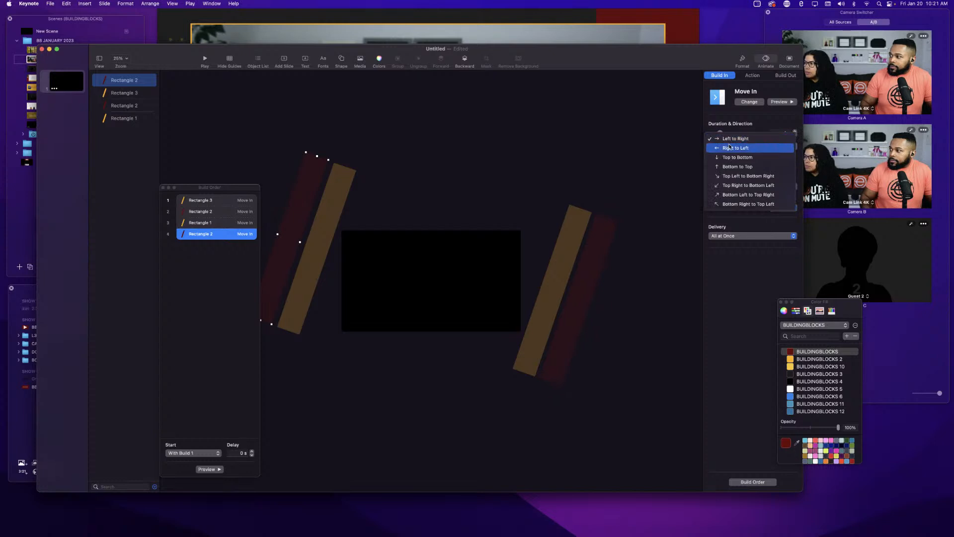
click(729, 148)
click(217, 238)
click(207, 470)
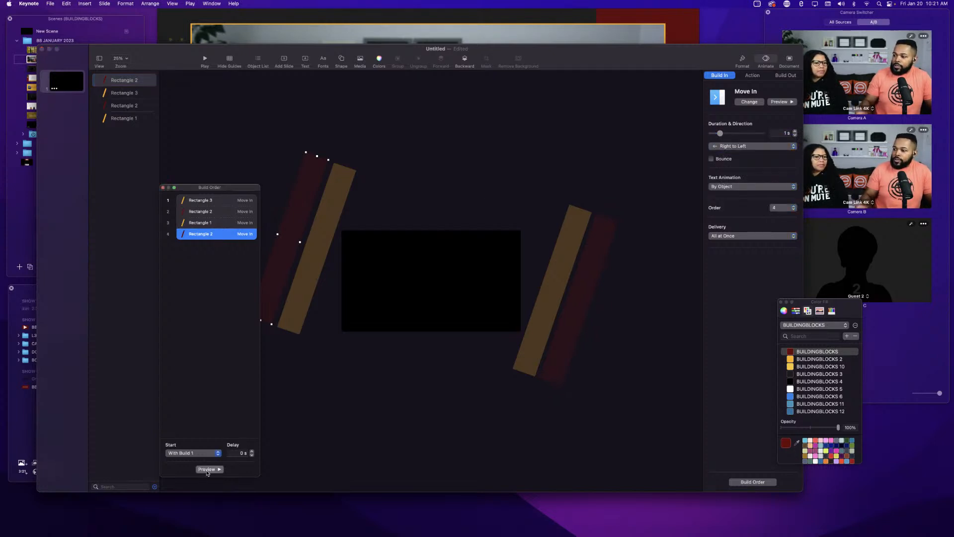
Nudge the left red bar slightly downward and preview the builds.
click(285, 257)
drag(283, 262, 278, 275)
click(198, 470)
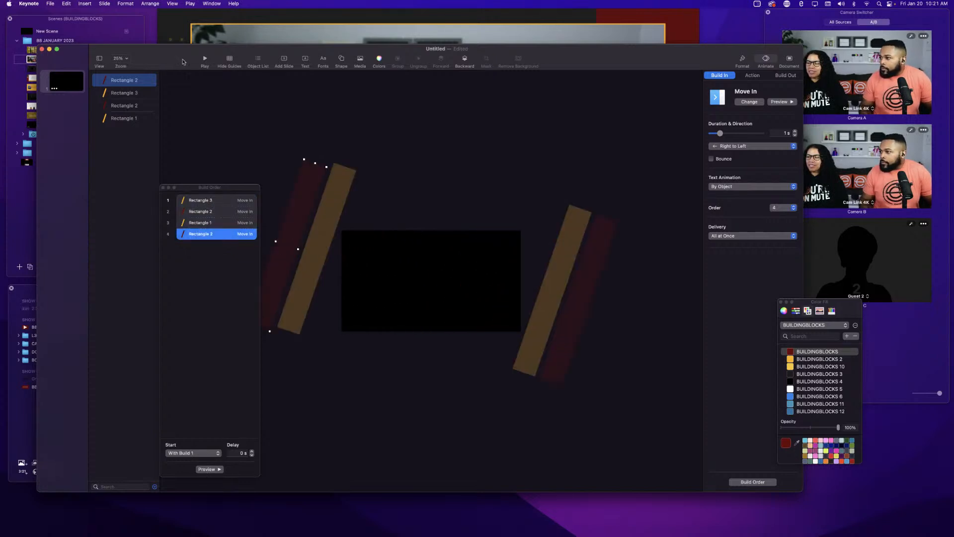
drag(175, 52, 215, 51)
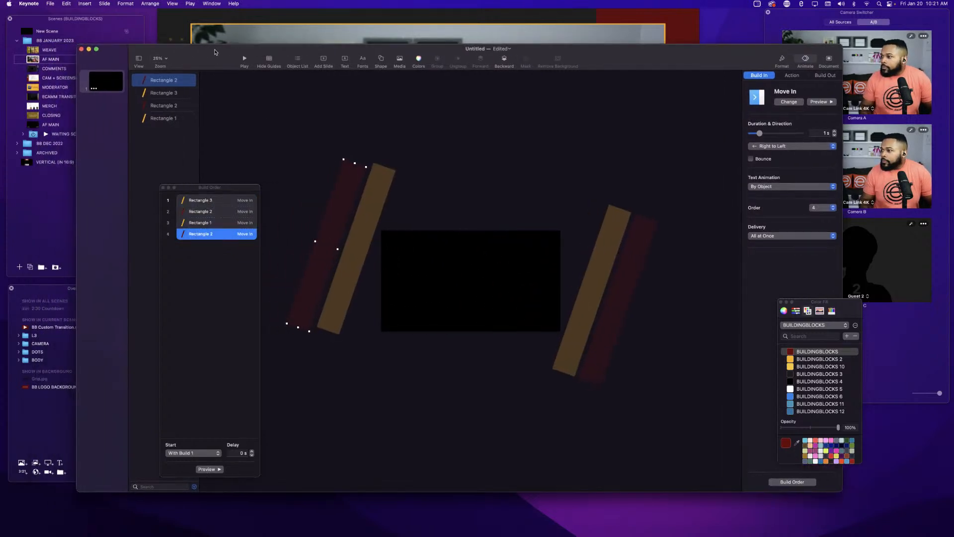
Lengthen the left orange bar and the left red bar by extending each at both its top and bottom ends.
click(337, 310)
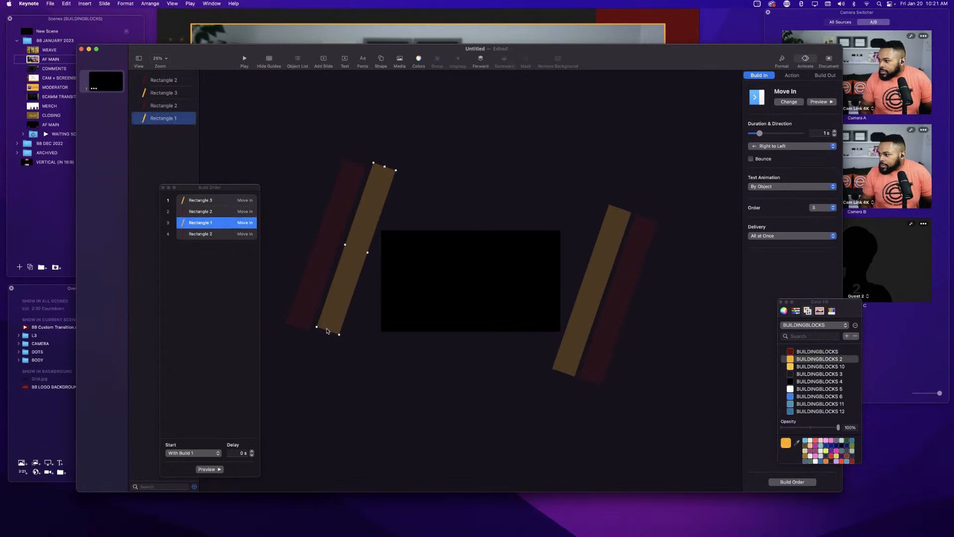
drag(327, 329, 316, 368)
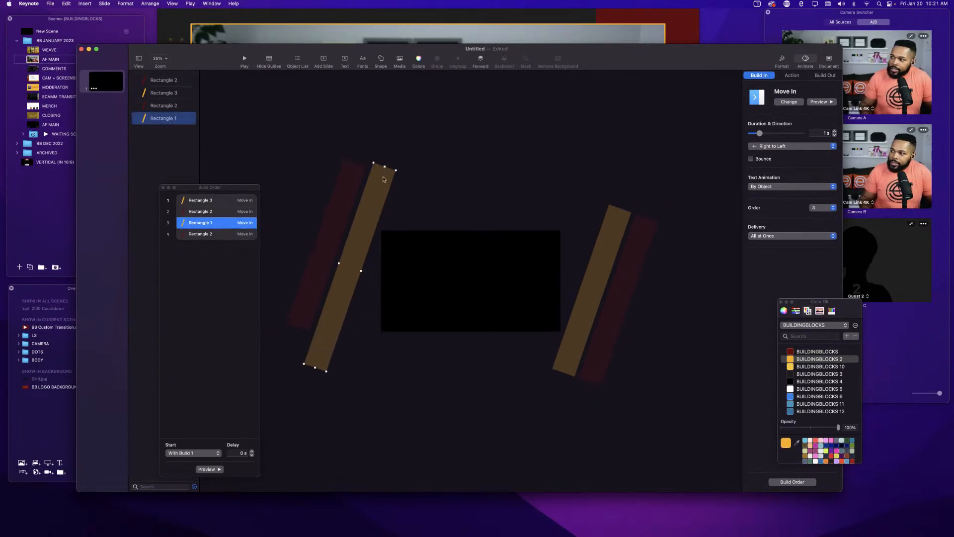
drag(386, 165, 396, 130)
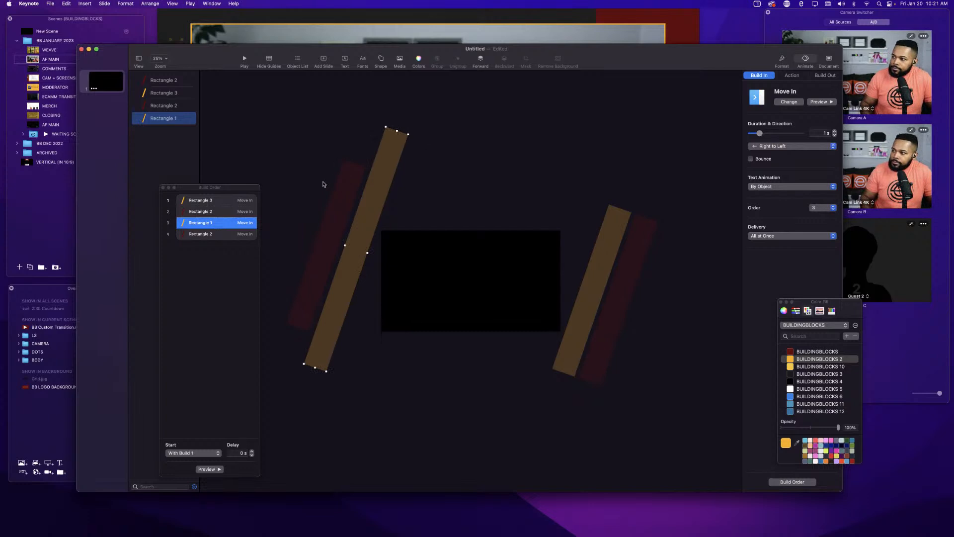
click(338, 187)
drag(354, 162, 370, 121)
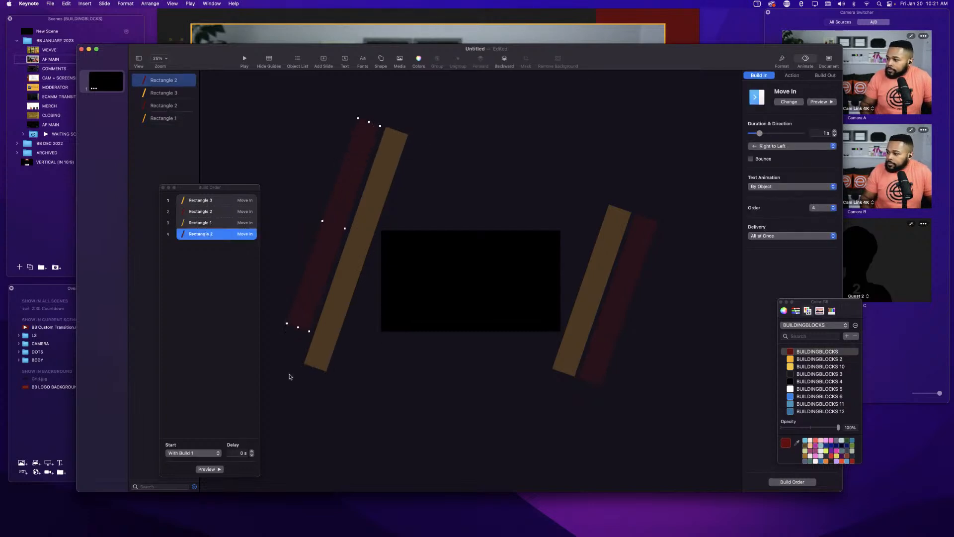
drag(297, 327, 287, 362)
Lengthen the right orange bar and the right red bar at both ends, then preview the build.
click(618, 215)
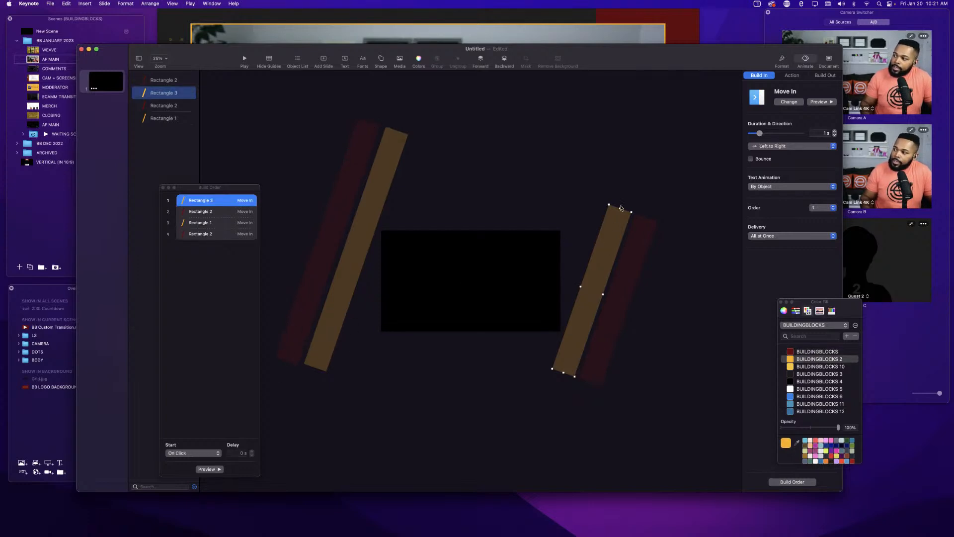
drag(620, 208, 648, 150)
drag(563, 372, 551, 409)
click(628, 285)
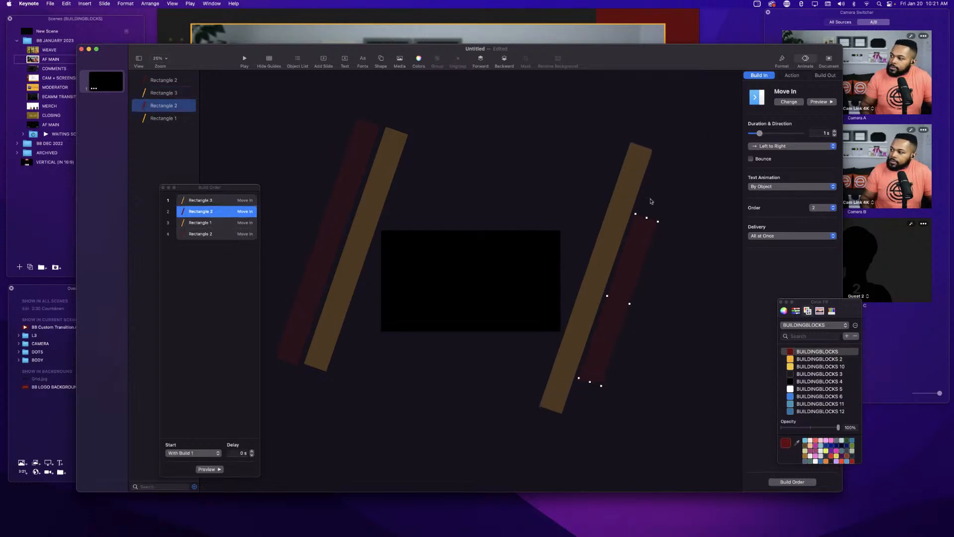
drag(647, 217, 668, 158)
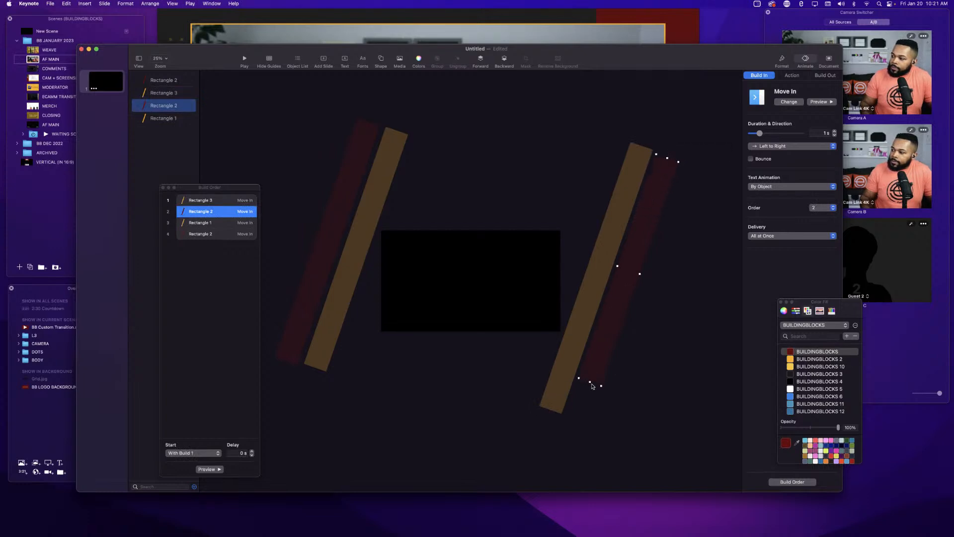
drag(591, 382, 578, 418)
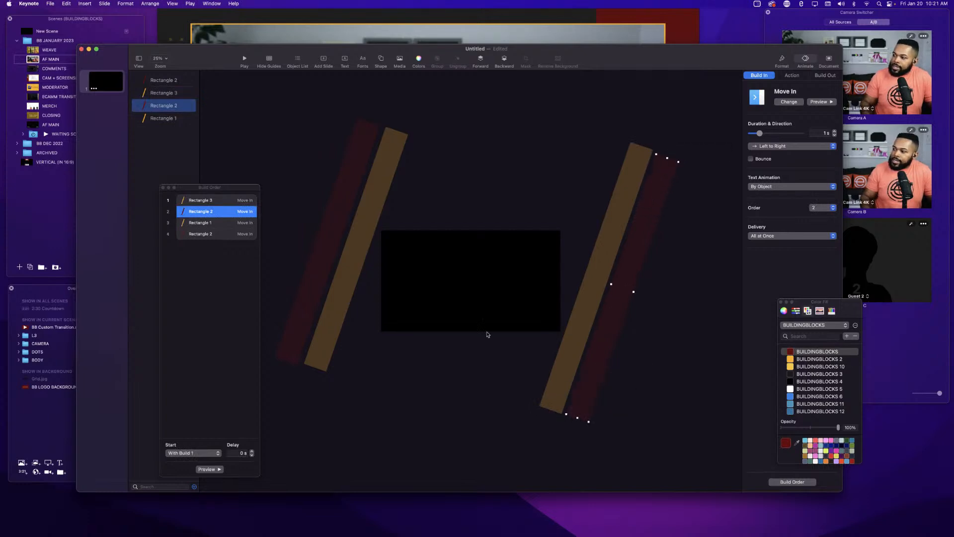
click(816, 105)
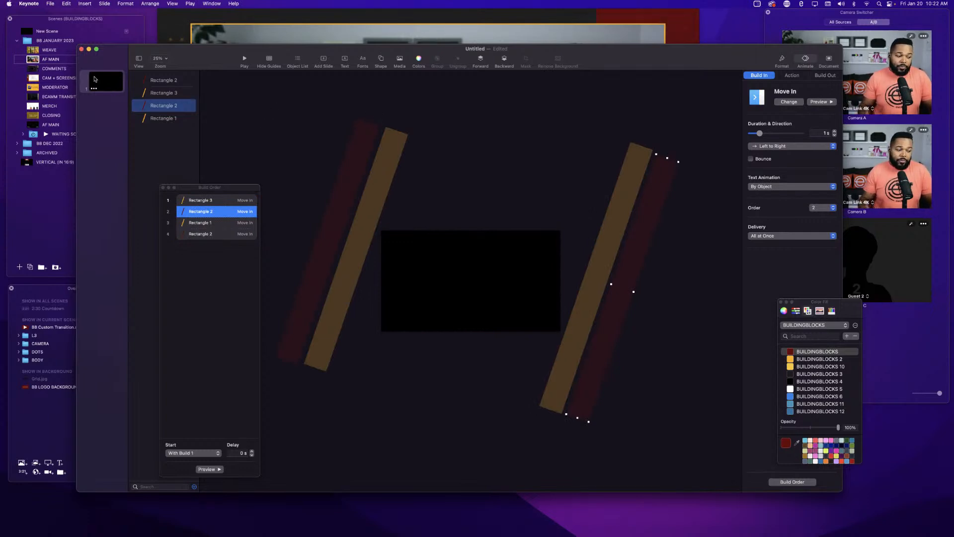
Open the movie export options with Self-Playing playback, slides from 1 to 1, and slide and build timings of 0 seconds.
click(50, 4)
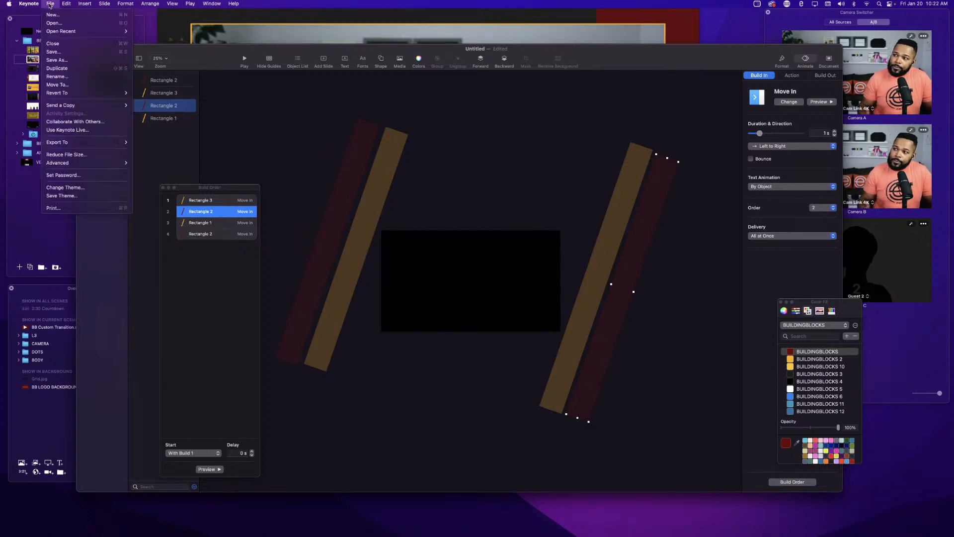
mouse_move(95, 145)
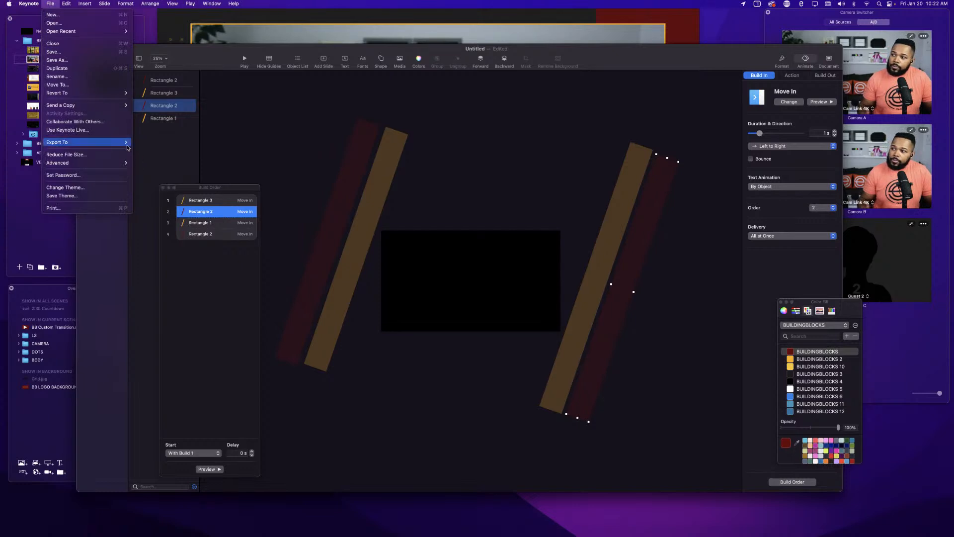
click(144, 160)
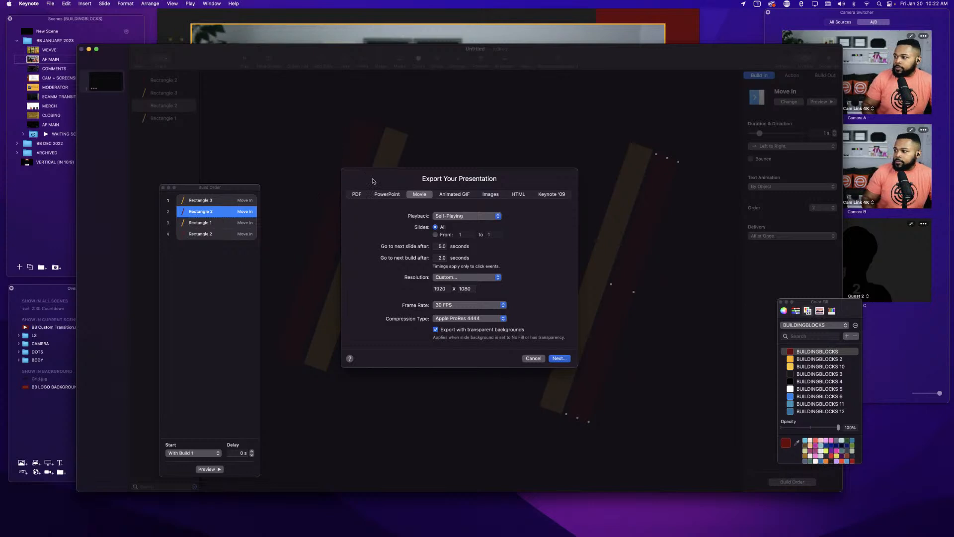
click(448, 217)
click(449, 218)
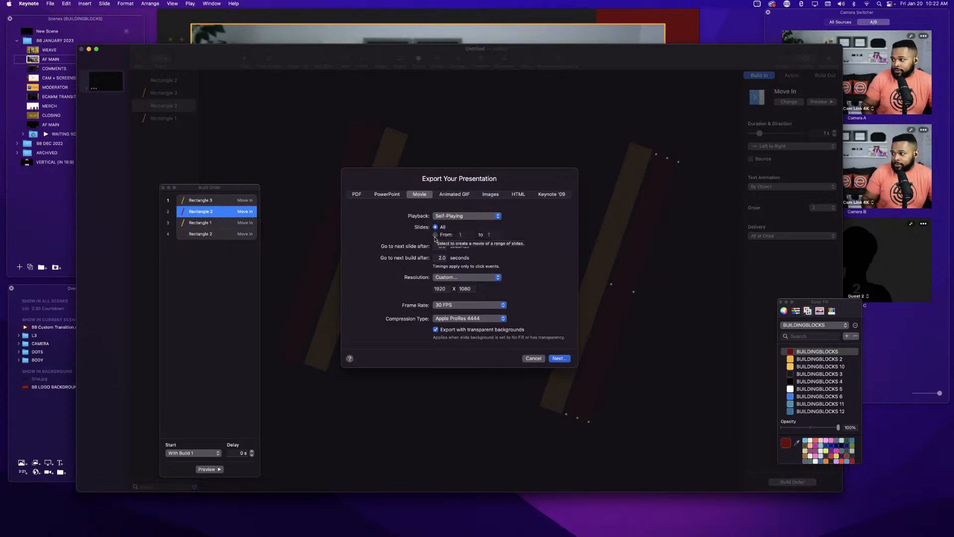
click(435, 235)
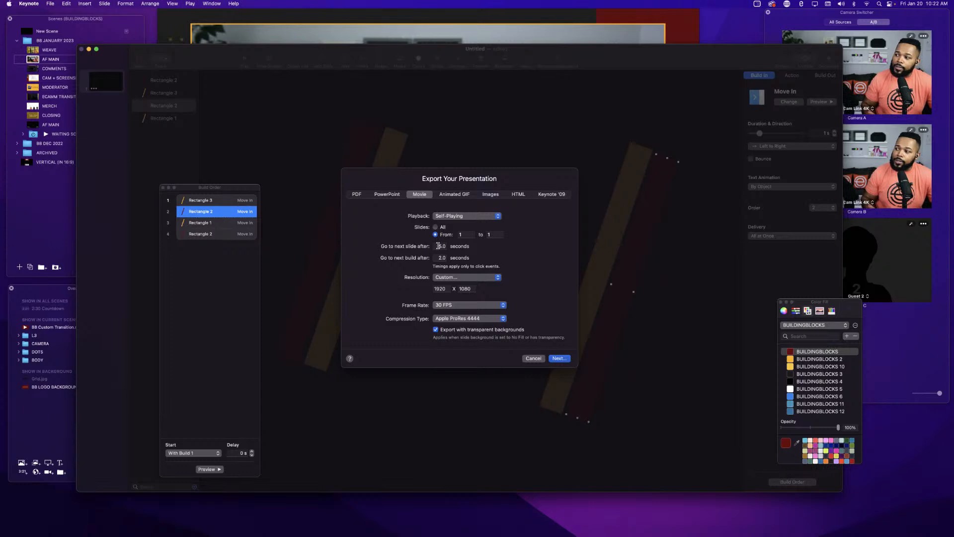
click(437, 246)
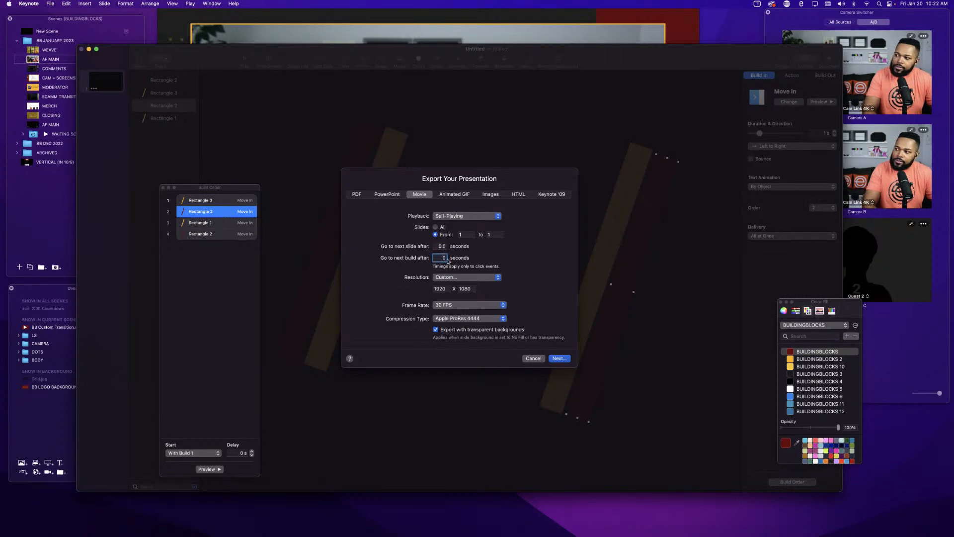
Keep the Custom 1920 x 1080 resolution with transparent backgrounds and continue the movie export.
click(446, 277)
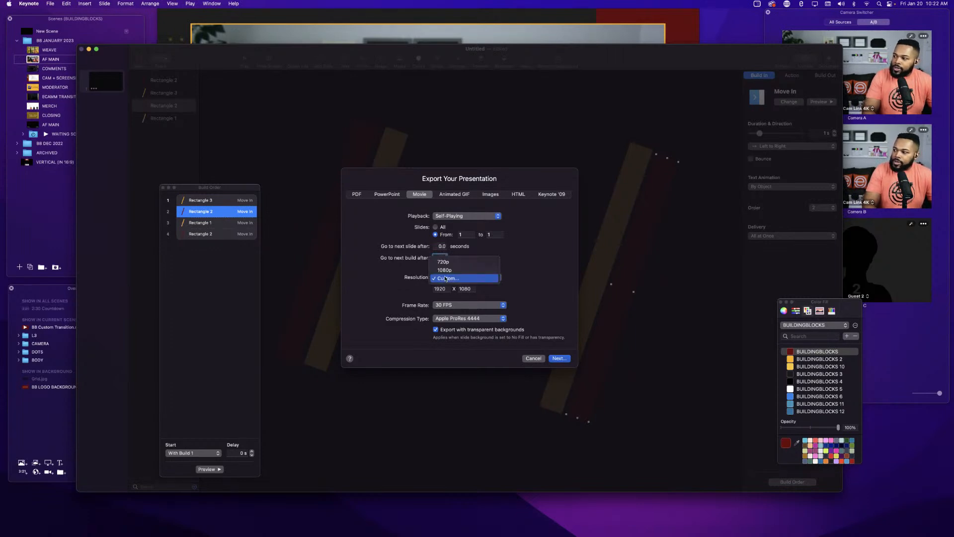
click(446, 279)
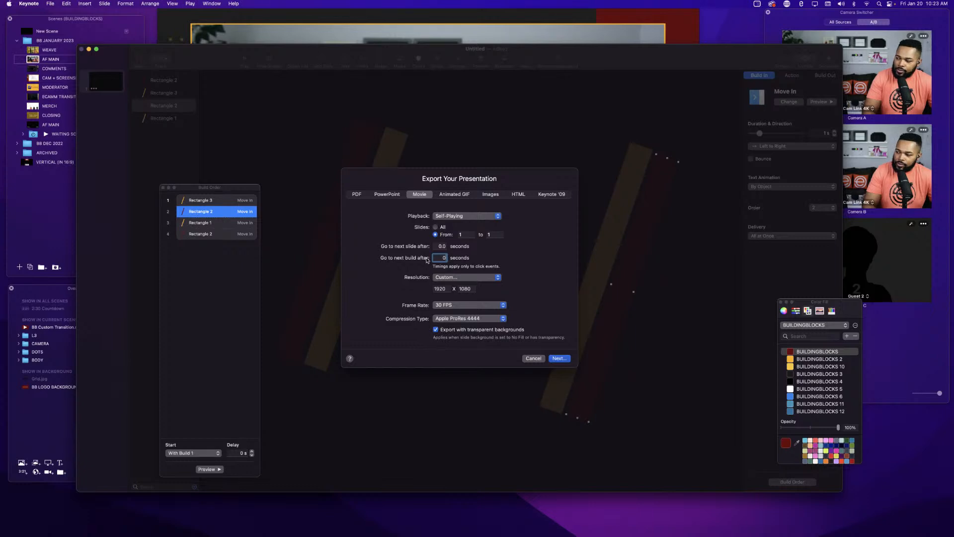
click(555, 359)
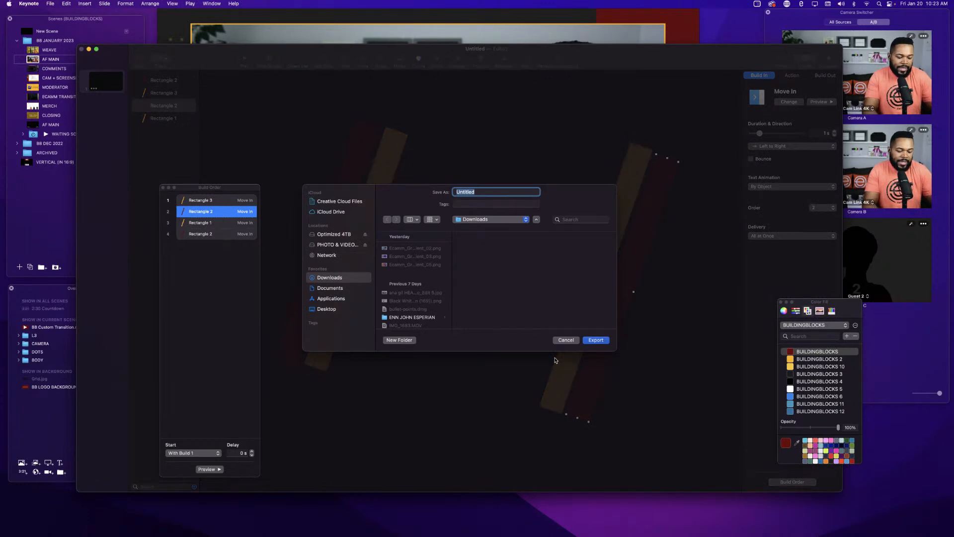
Name the movie BUILDINGBLOCKS SLIDE IN and export it to the Downloads folder.
text(buil)
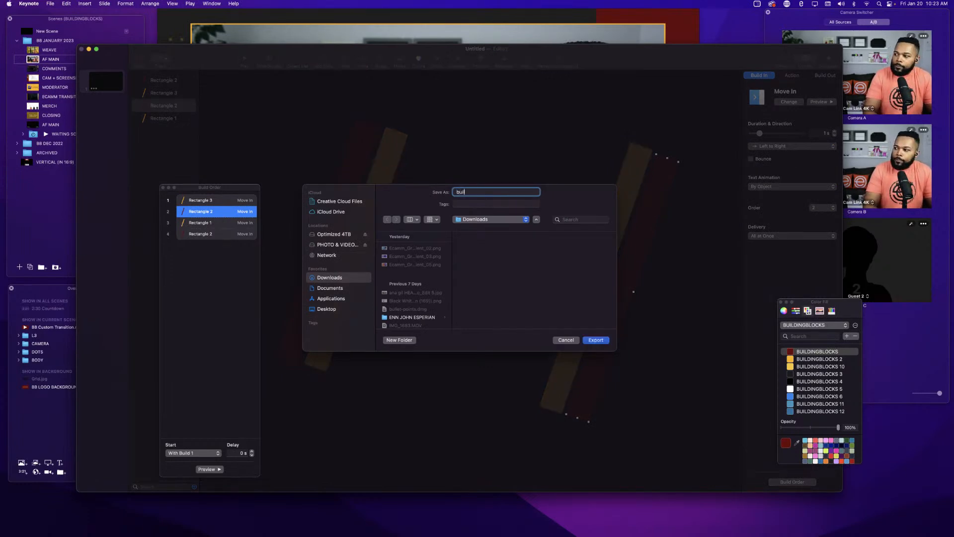
key(BackSpace)
key(BackSpace)
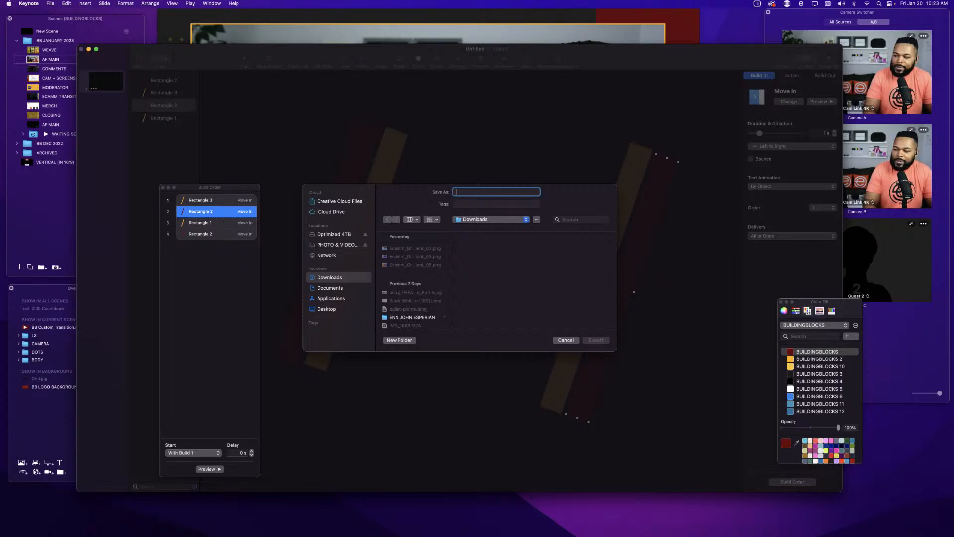
text(BUI)
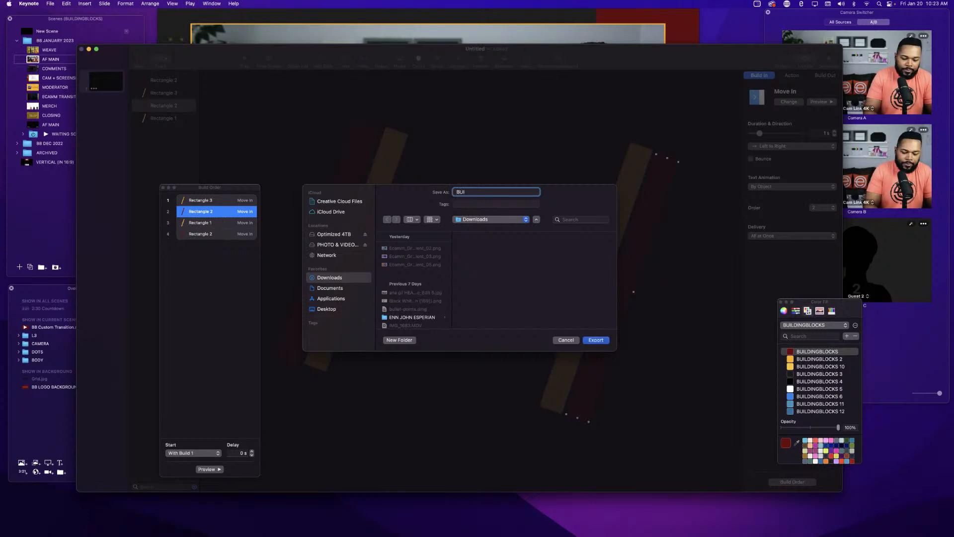
text(LDINGBLOCKS )
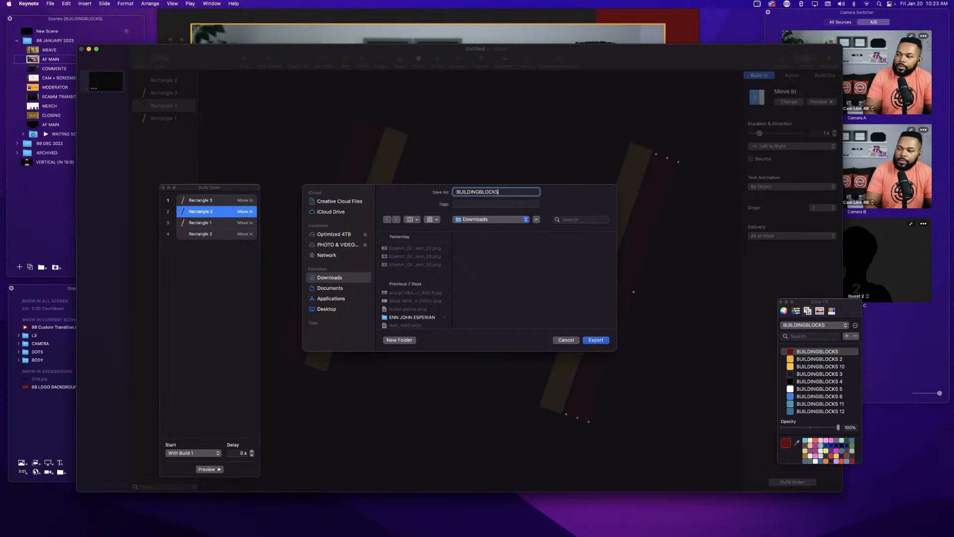
text(SLIDE IN)
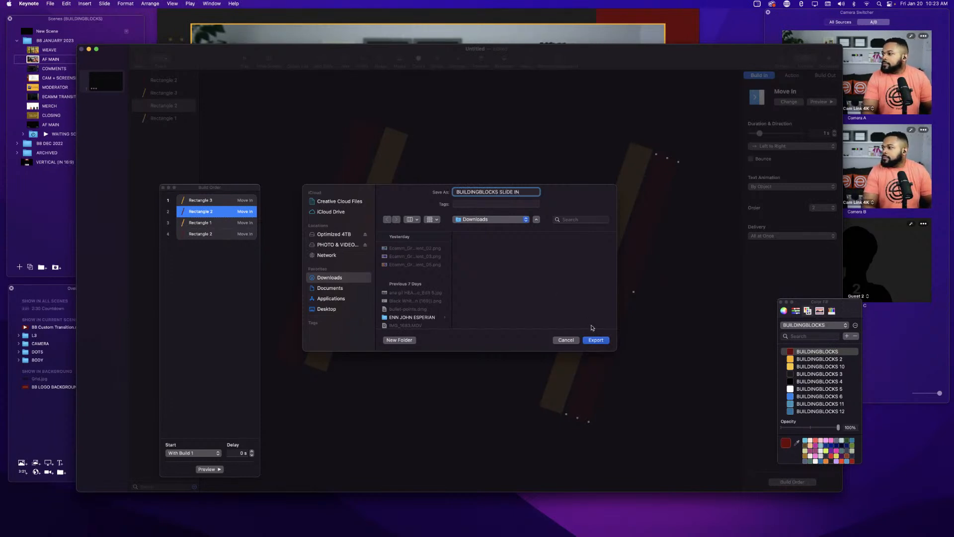
click(597, 342)
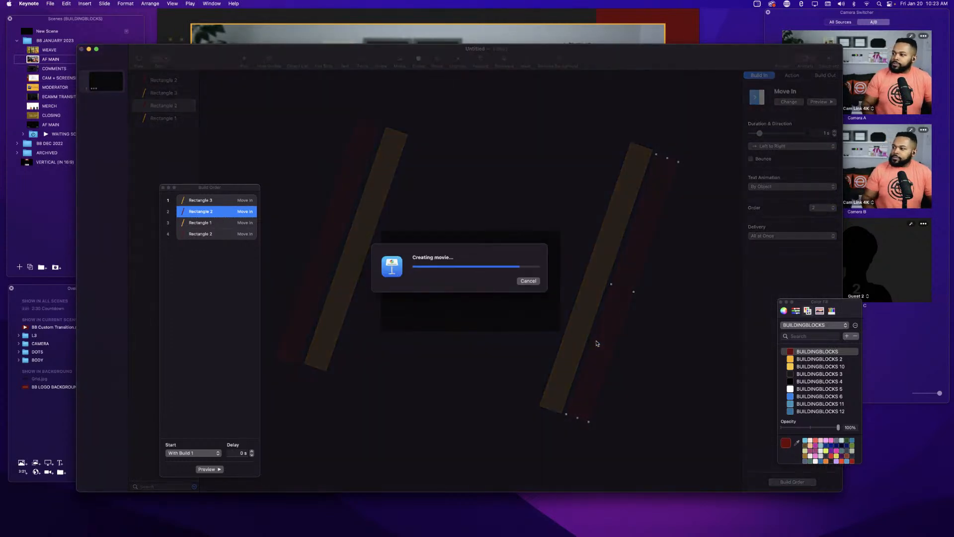
Minimize the Keynote window, move the Finder window out of the way, and switch back to Ecamm Live.
click(88, 50)
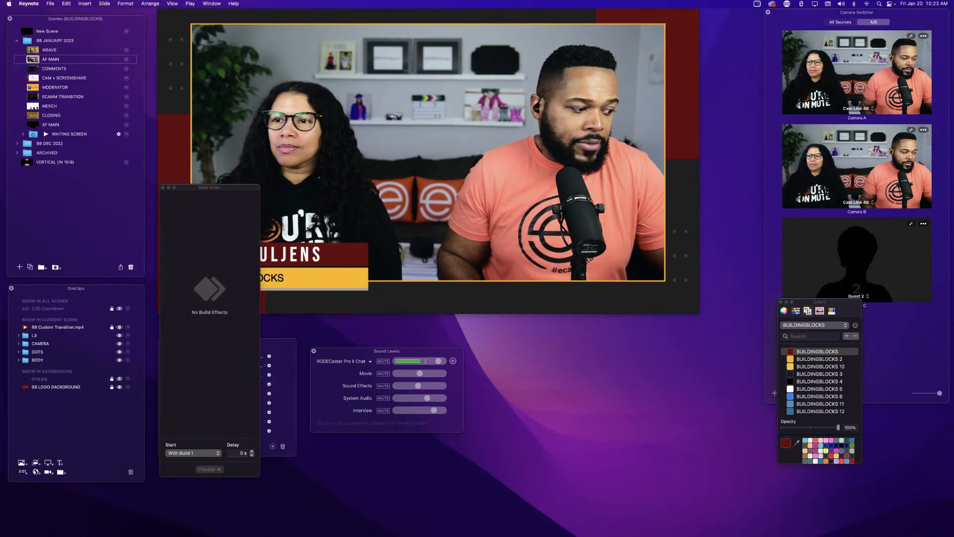
key(super+Tab)
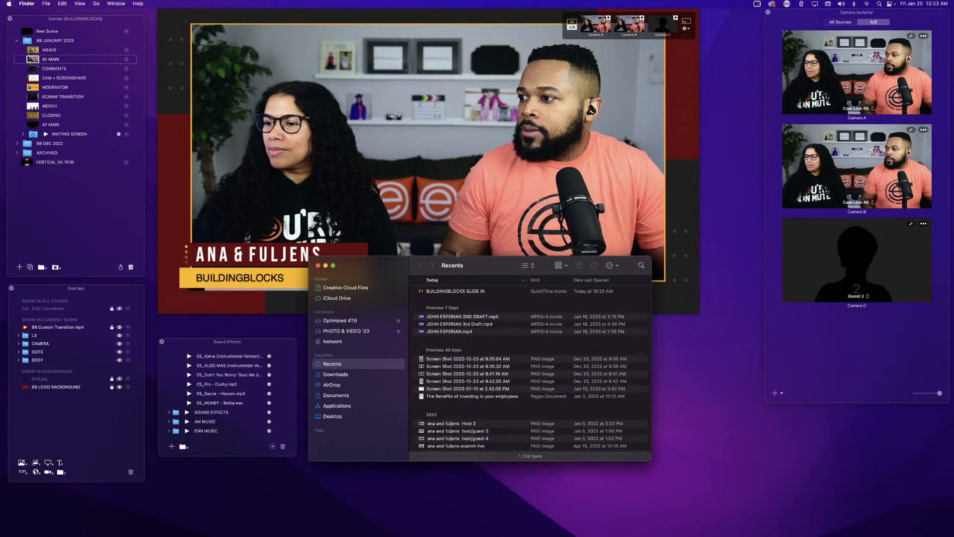
drag(385, 263, 1, 470)
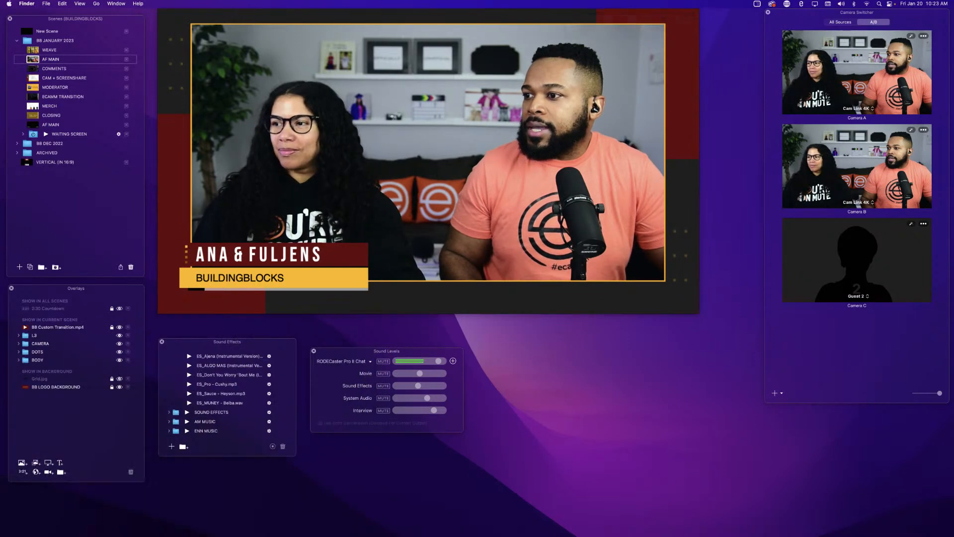
click(423, 201)
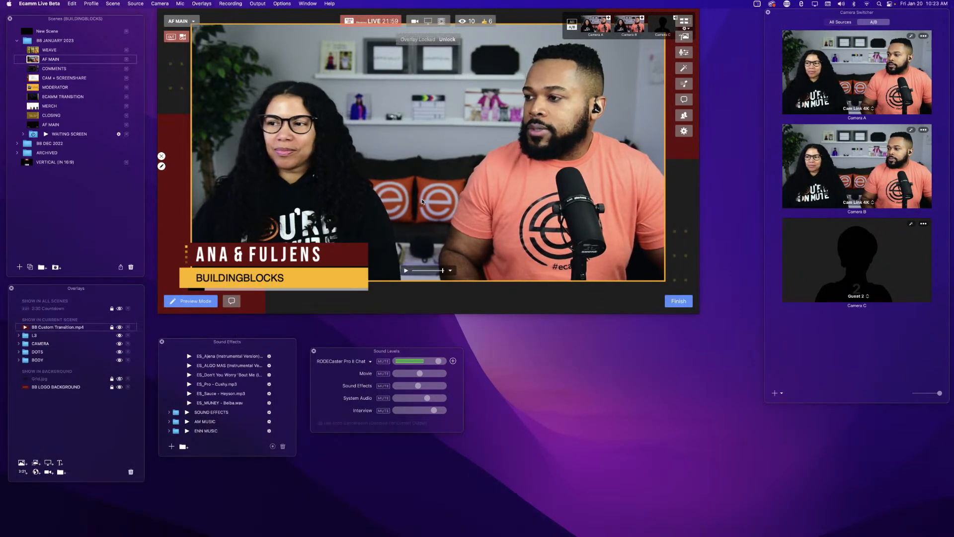
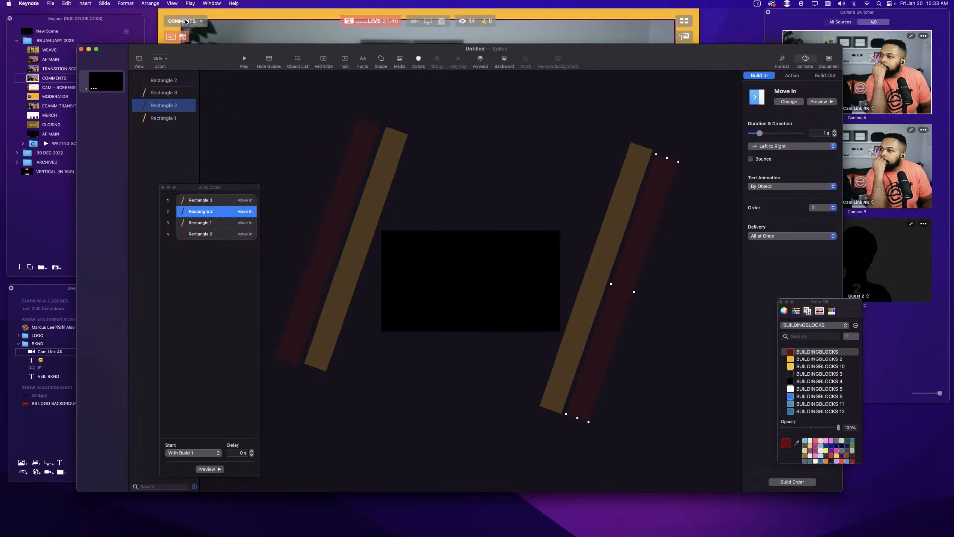
Set the Keynote slideshow to play in a window, start playing it, and move the playback window aside.
click(191, 4)
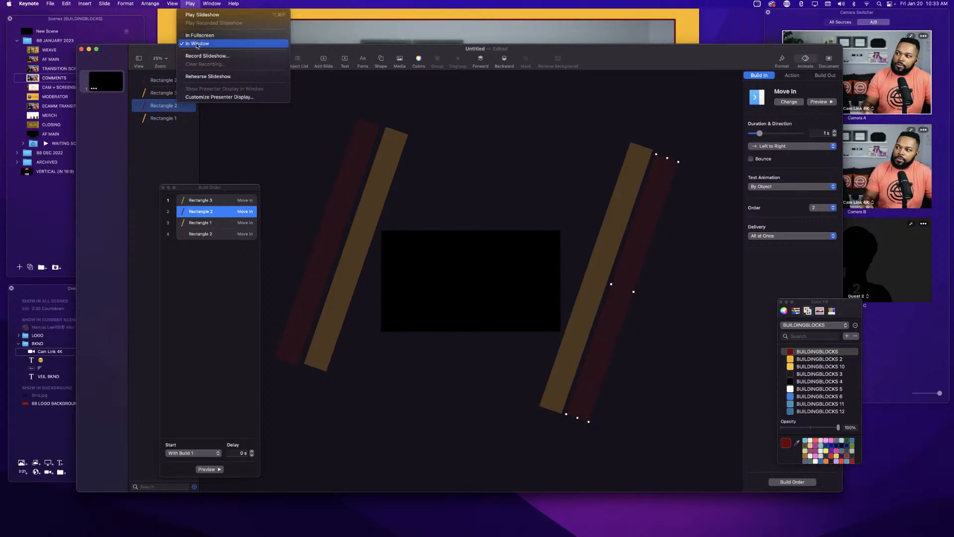
click(258, 144)
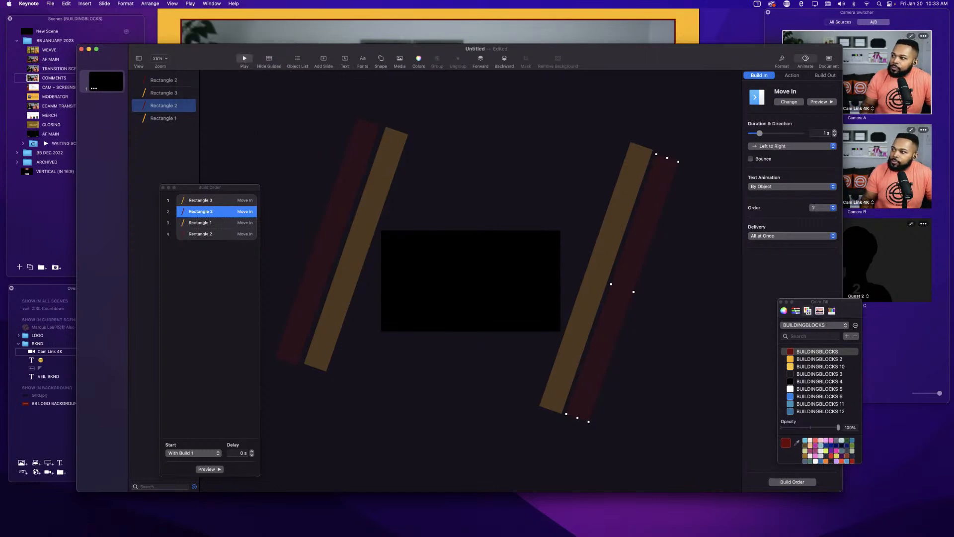
click(244, 59)
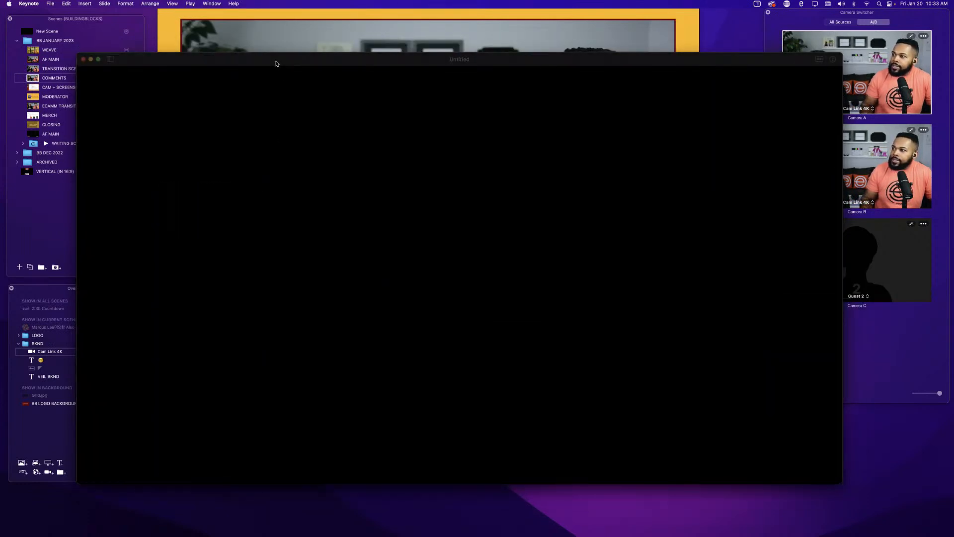
drag(276, 63, 0, 33)
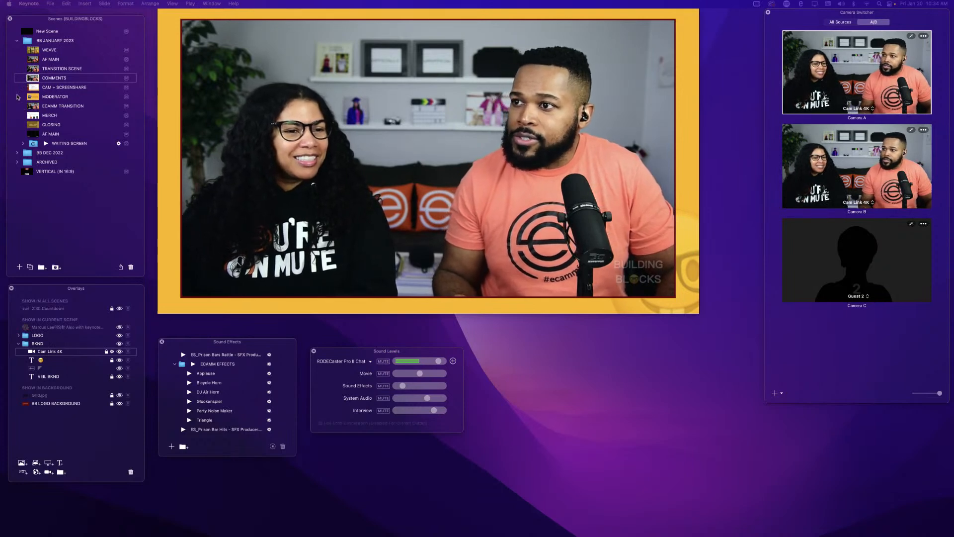
Switch to the CAM + SCREENSHARE scene to view the Keynote window and exit the playing slideshow.
click(34, 87)
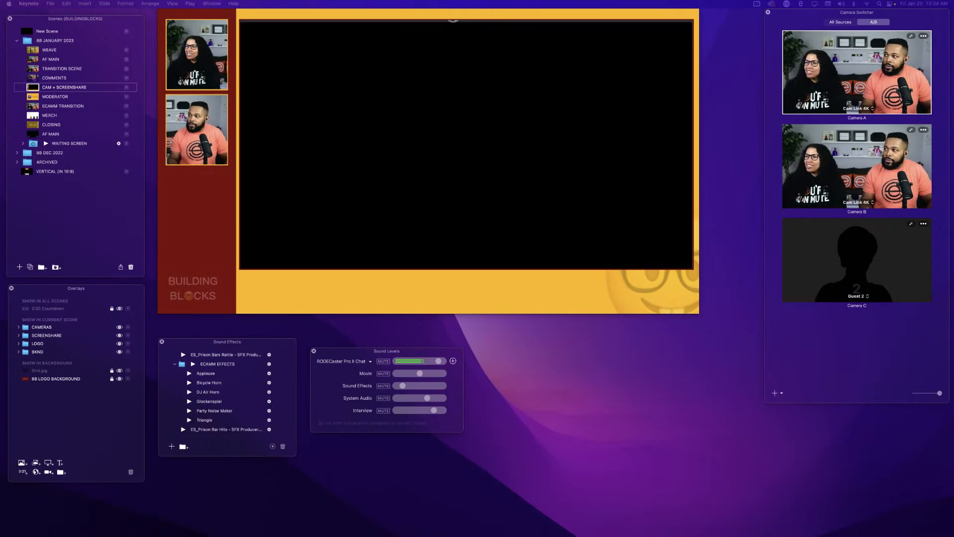
key(Escape)
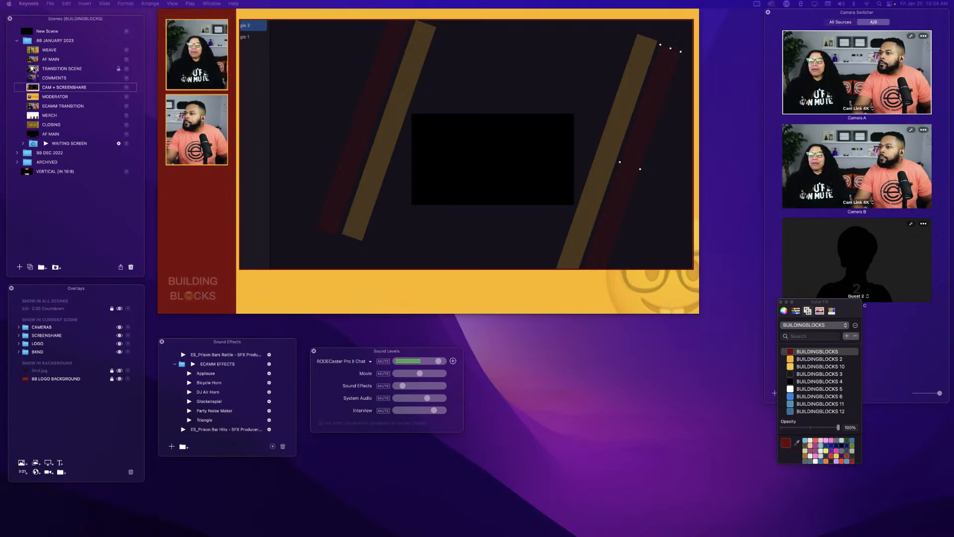
Return to the COMMENTS scene and switch to the ECAMM TRANSITION scene.
click(34, 78)
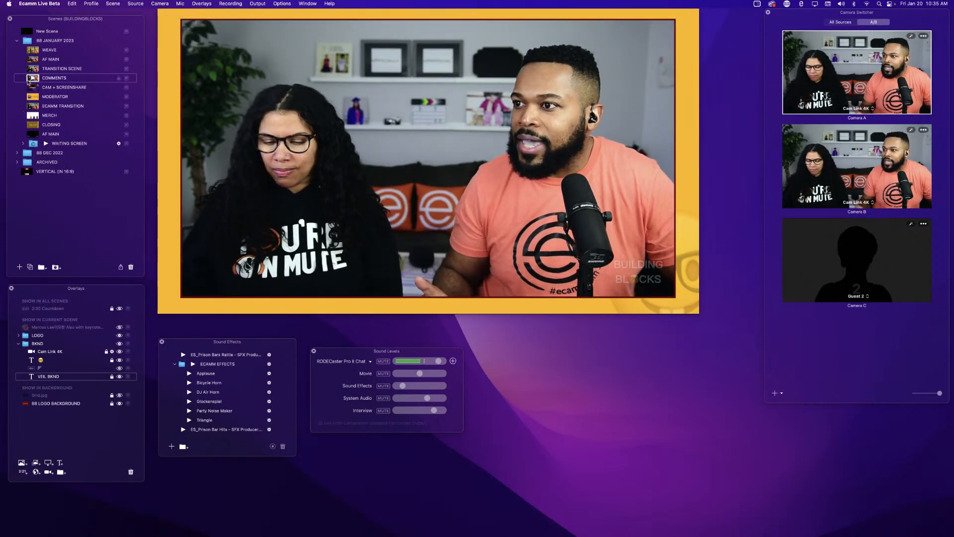
mouse_move(171, 123)
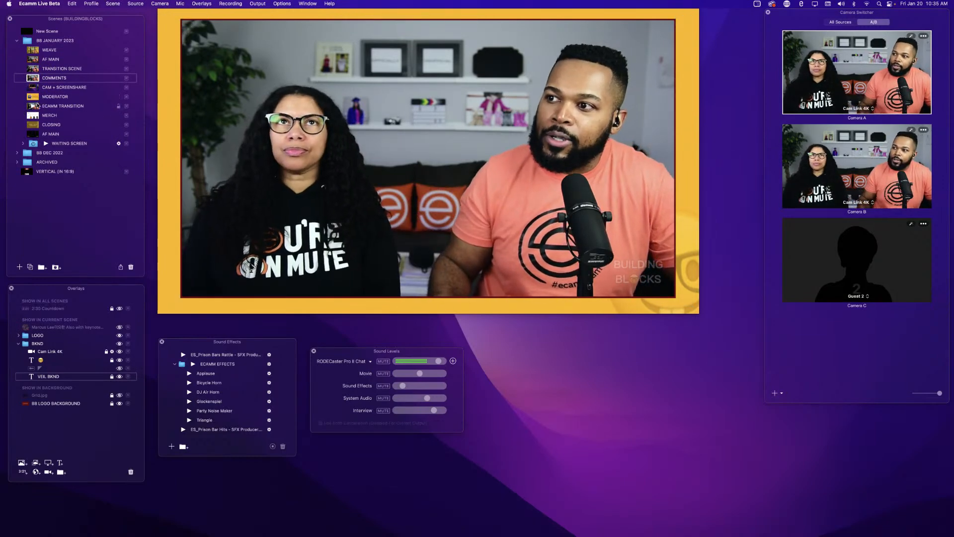
click(34, 107)
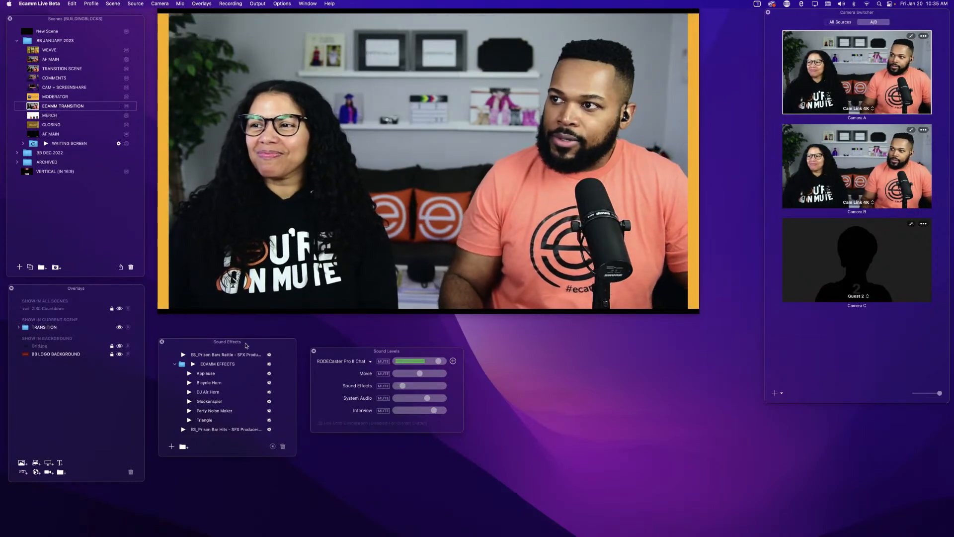
mouse_move(210, 305)
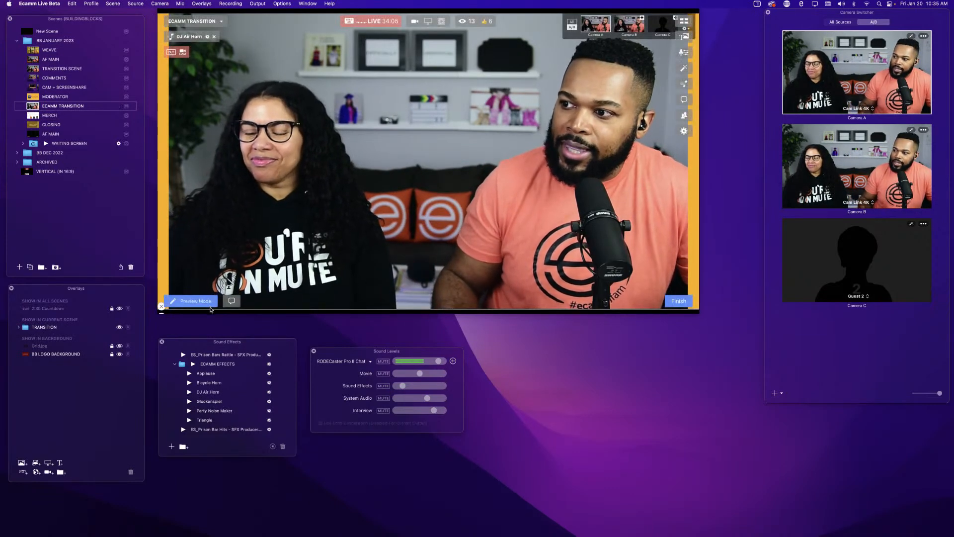
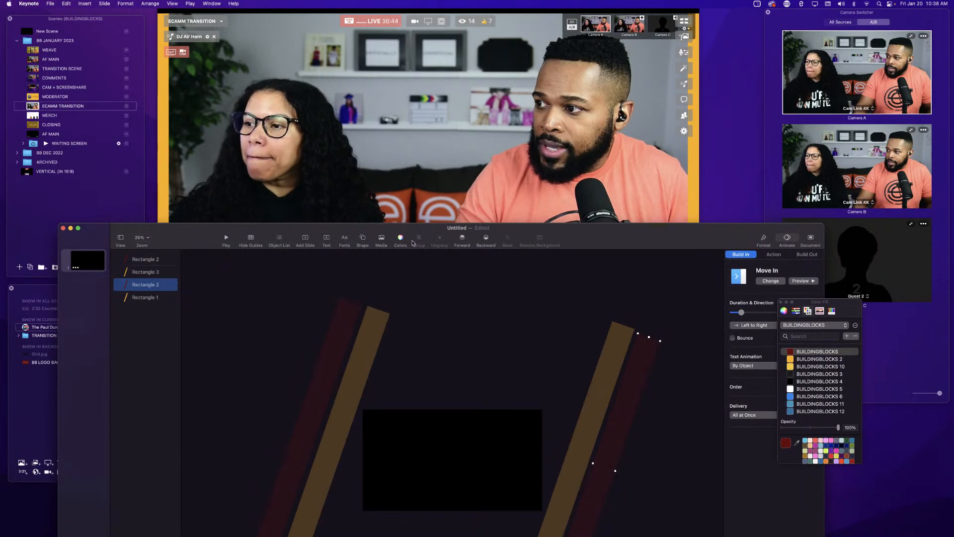
Insert a diamond shape from the Basic shapes library and fill it with the BUILDINGBLOCKS 2 orange.
click(362, 242)
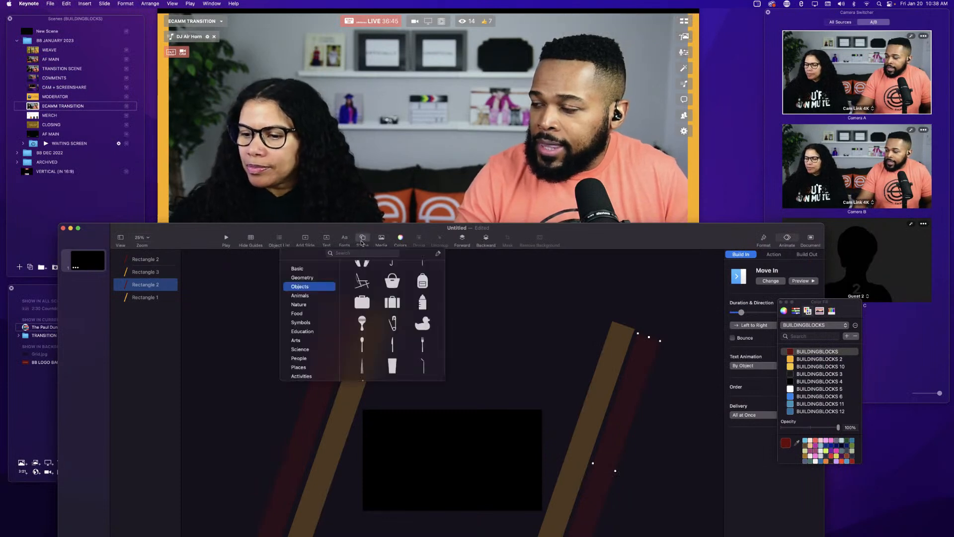
scroll(396, 312, up, 15)
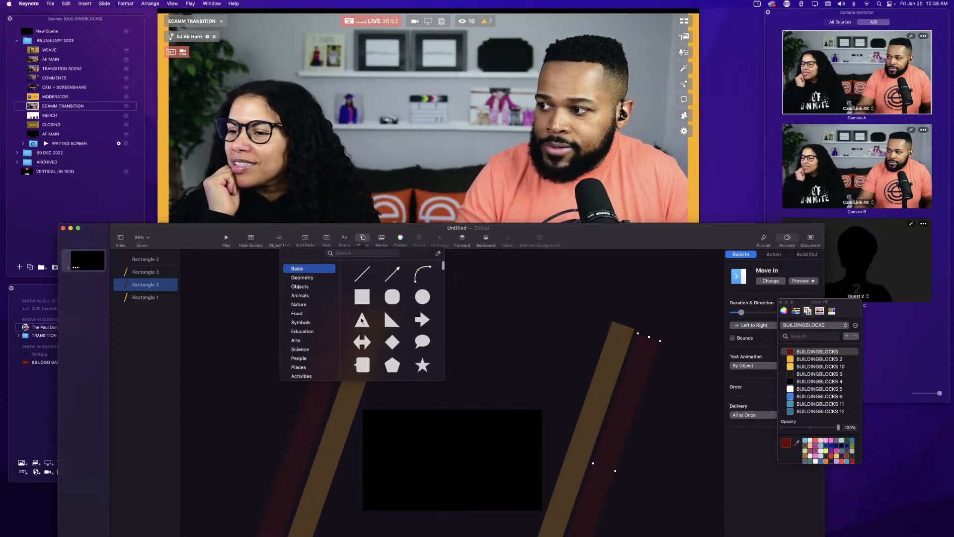
scroll(362, 321, down, 2)
scroll(362, 321, up, 1)
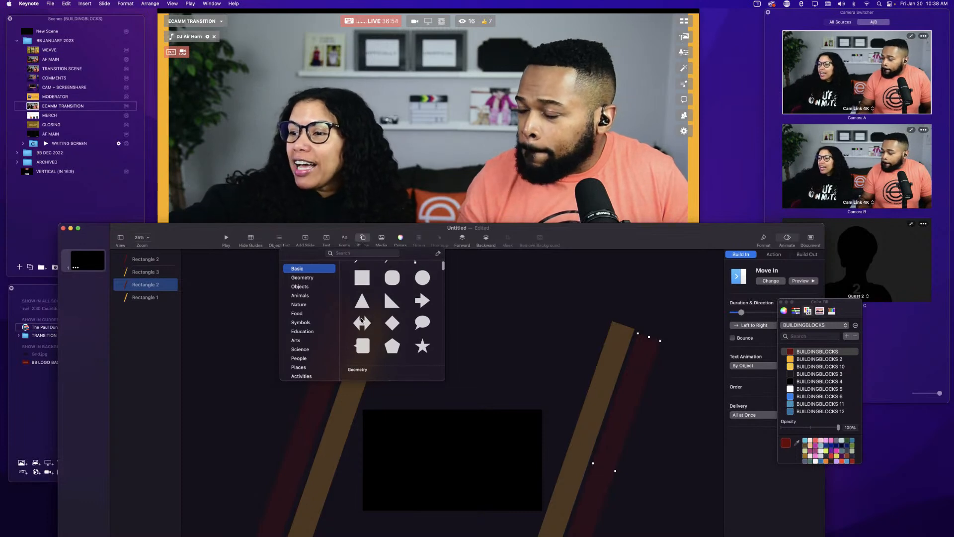
click(391, 324)
drag(573, 232, 527, 133)
click(794, 360)
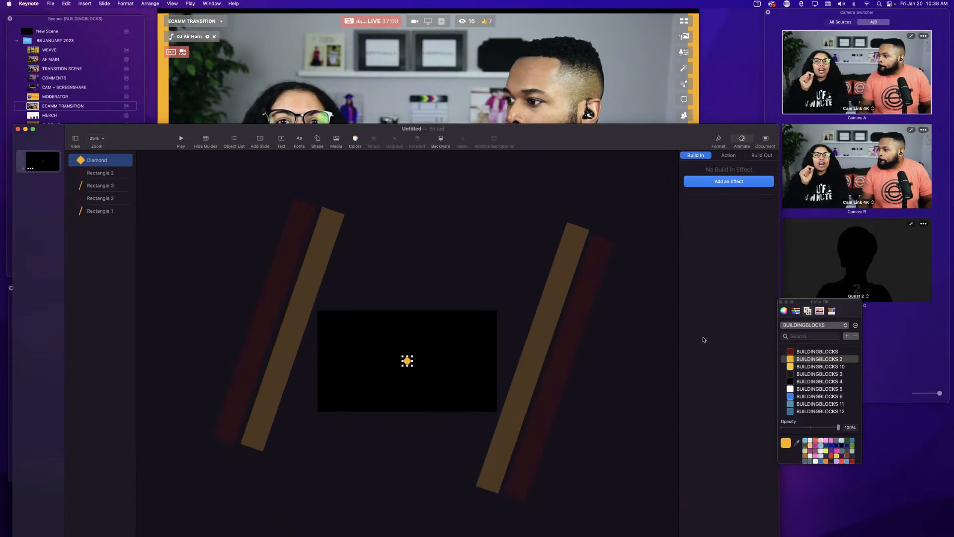
Enlarge the diamond to fill most of the slide's height and center it on the slide.
drag(402, 355, 361, 318)
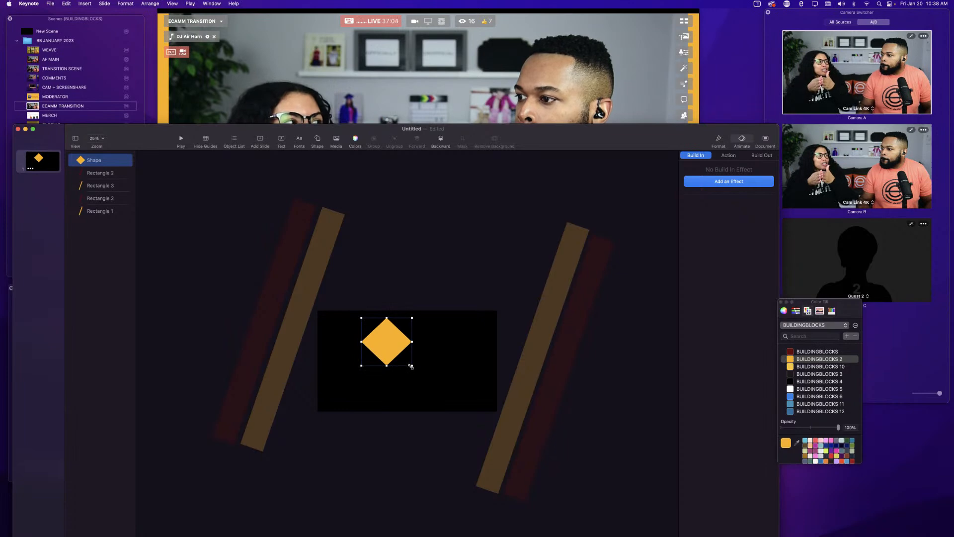
drag(411, 366, 463, 414)
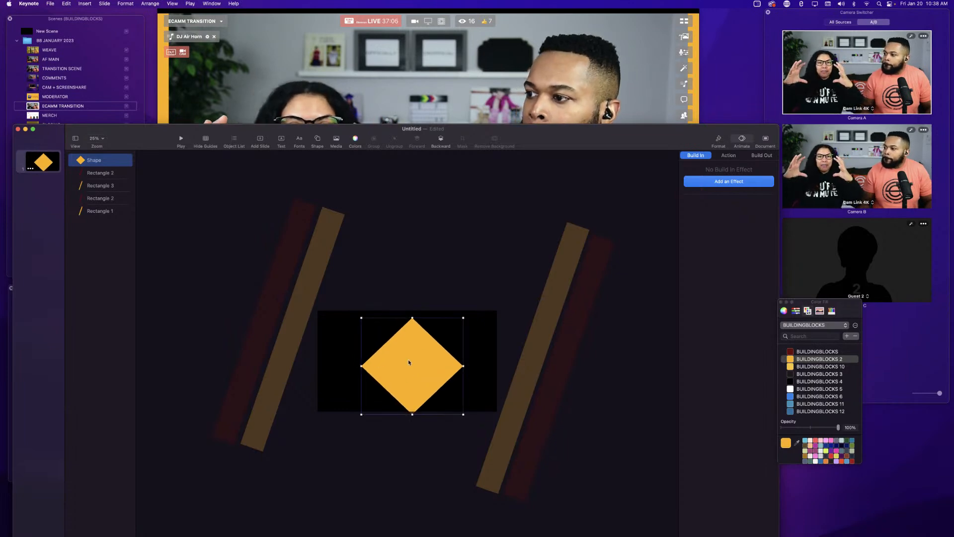
drag(409, 363, 405, 356)
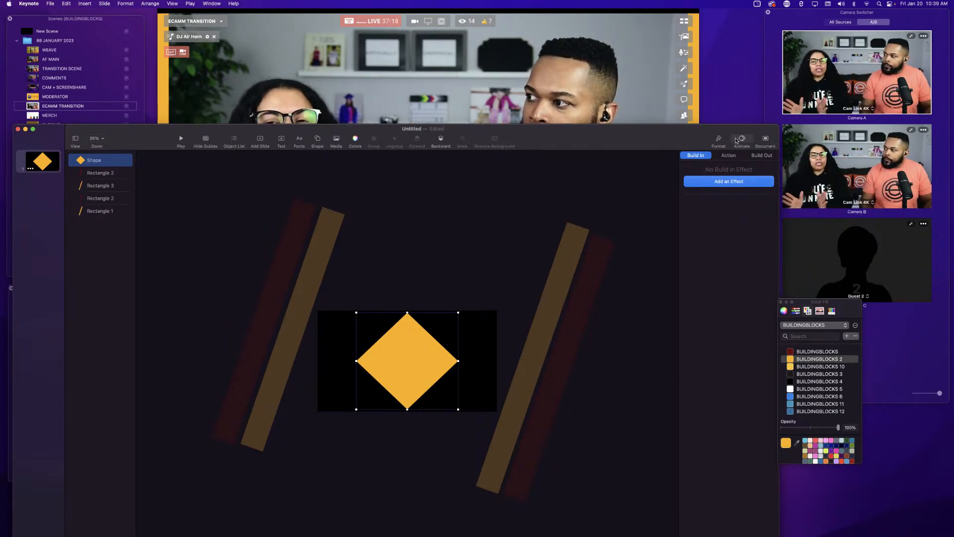
Add a Move In build-in effect to the diamond.
click(740, 140)
click(739, 140)
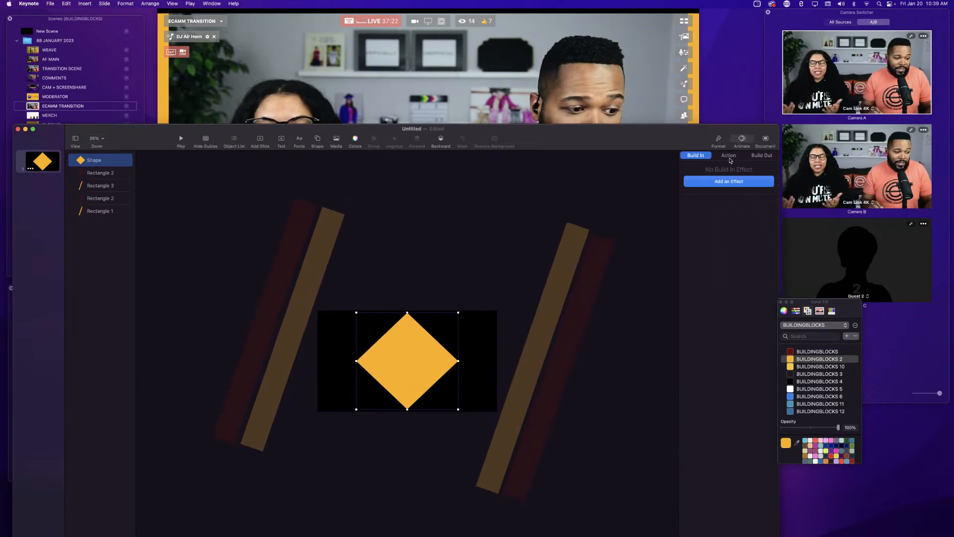
click(729, 156)
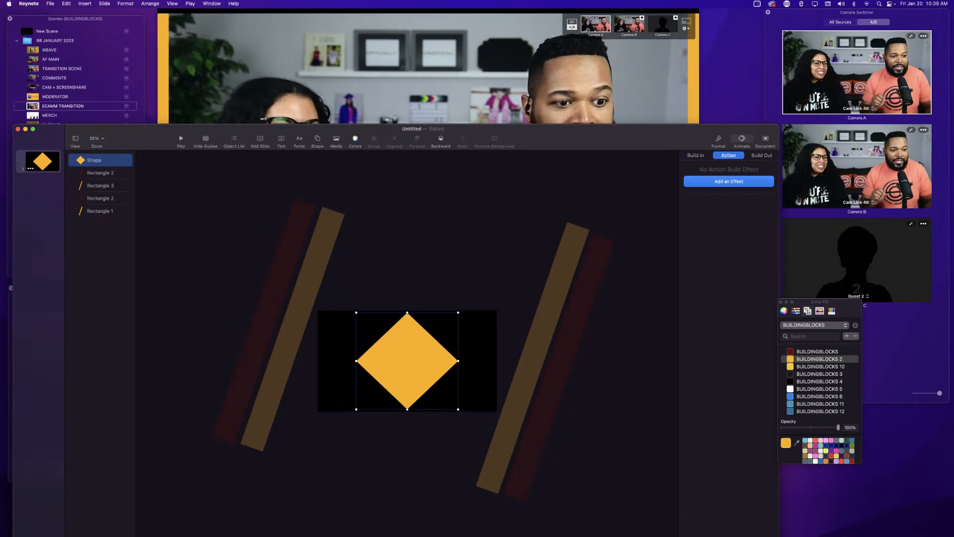
click(695, 156)
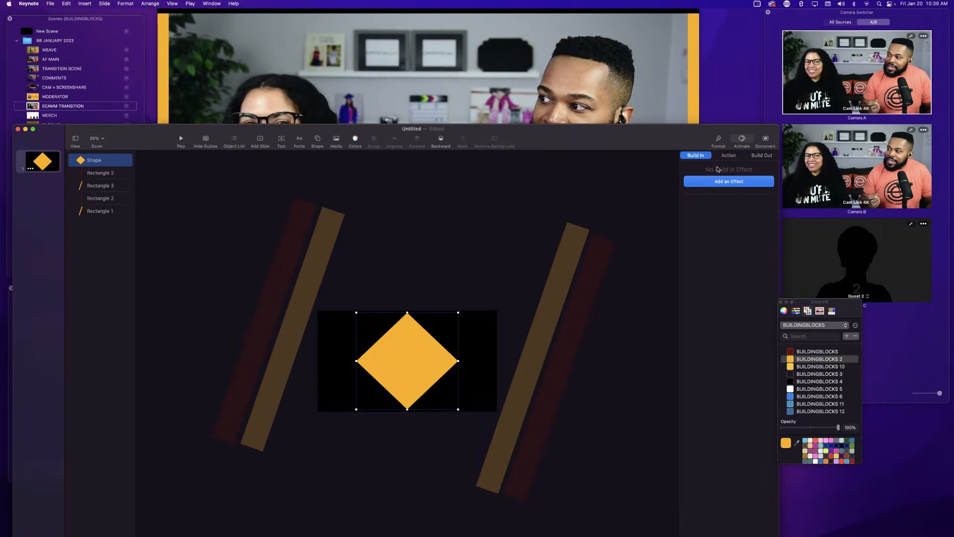
click(742, 140)
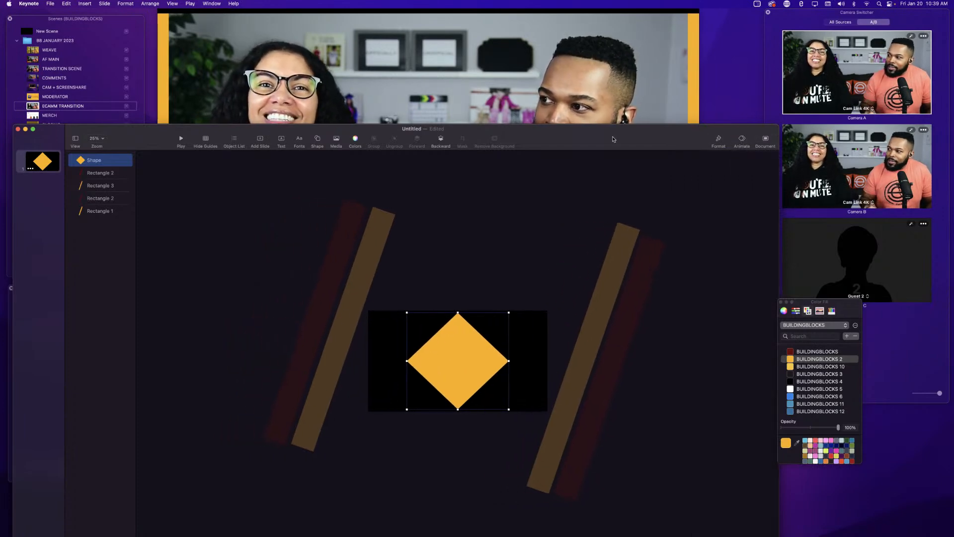
drag(614, 139, 600, 208)
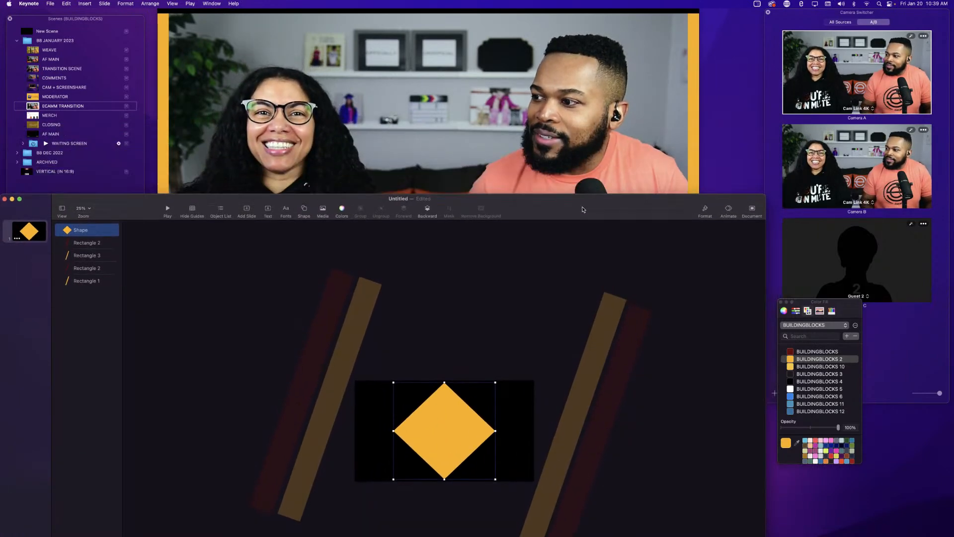
click(730, 208)
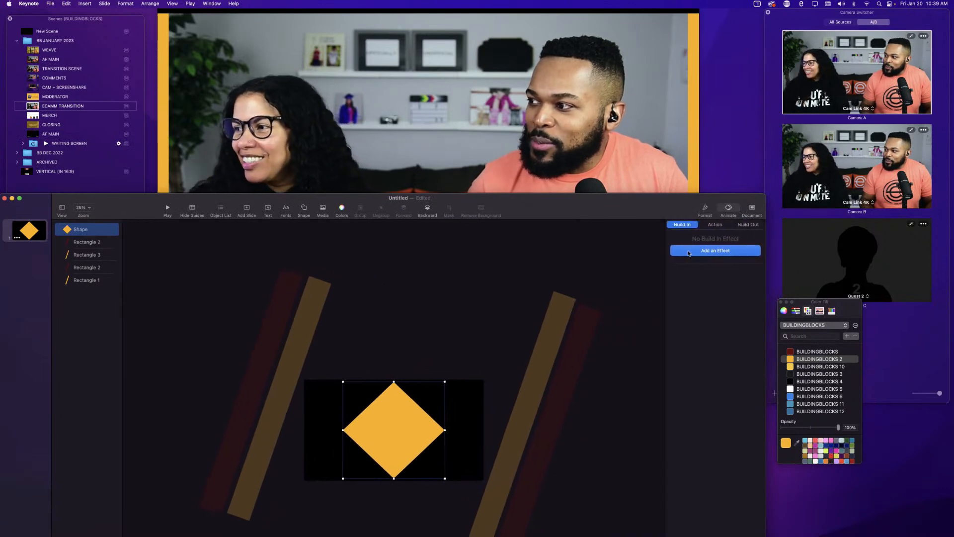
click(688, 251)
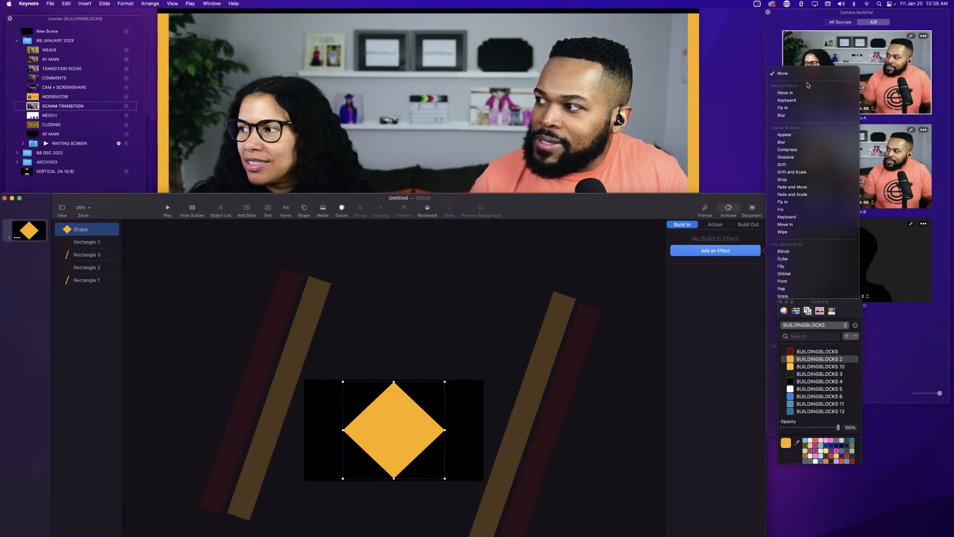
click(783, 93)
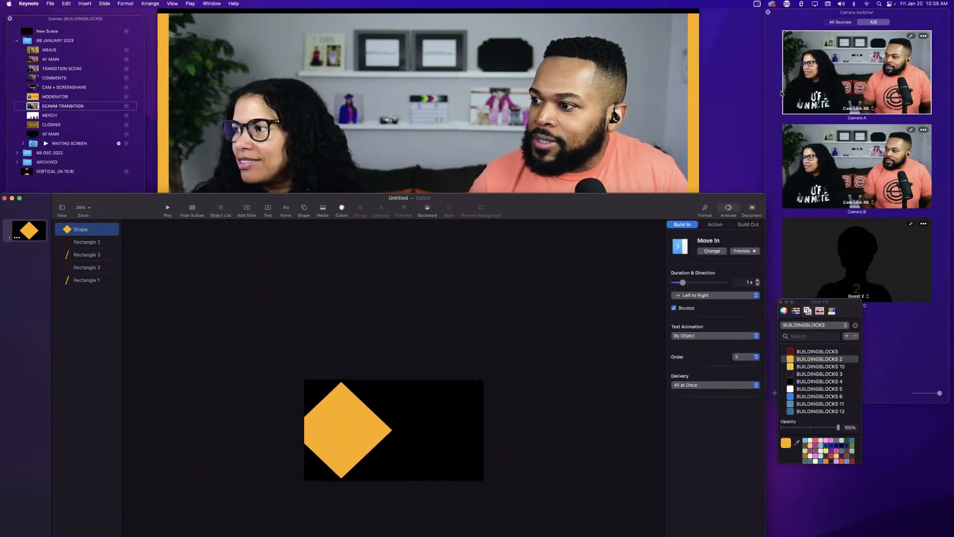
Try Cube and then Blinds as the diamond's build-in effect, keeping delivery All at Once.
click(707, 251)
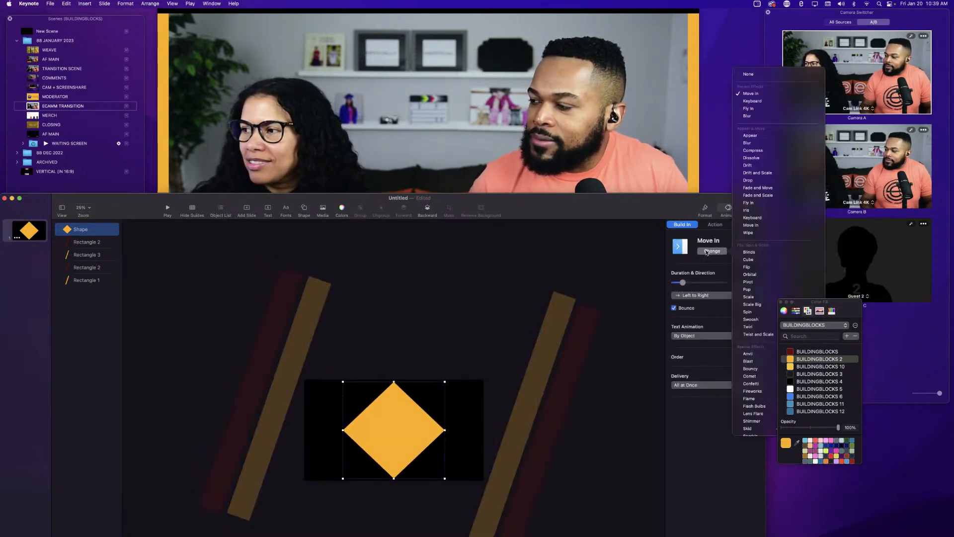
click(748, 260)
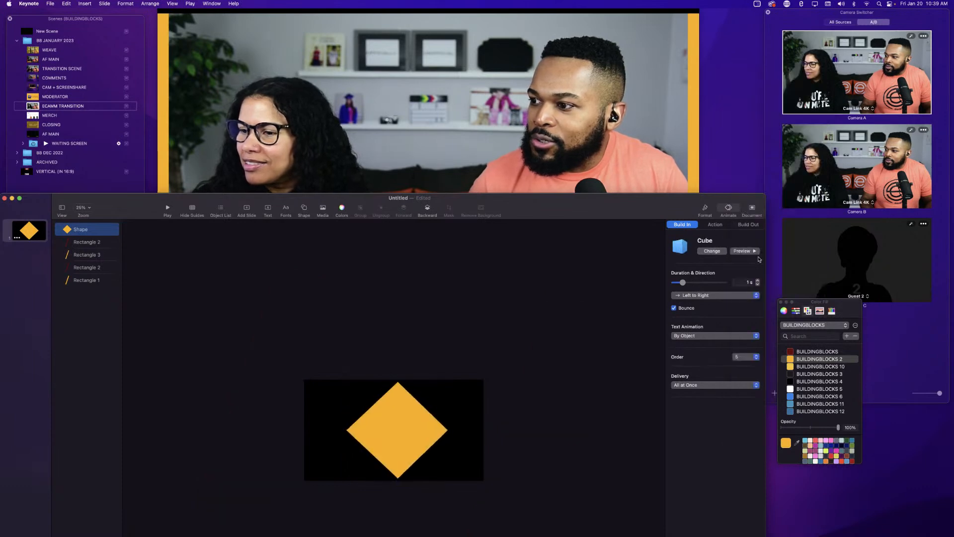
click(719, 252)
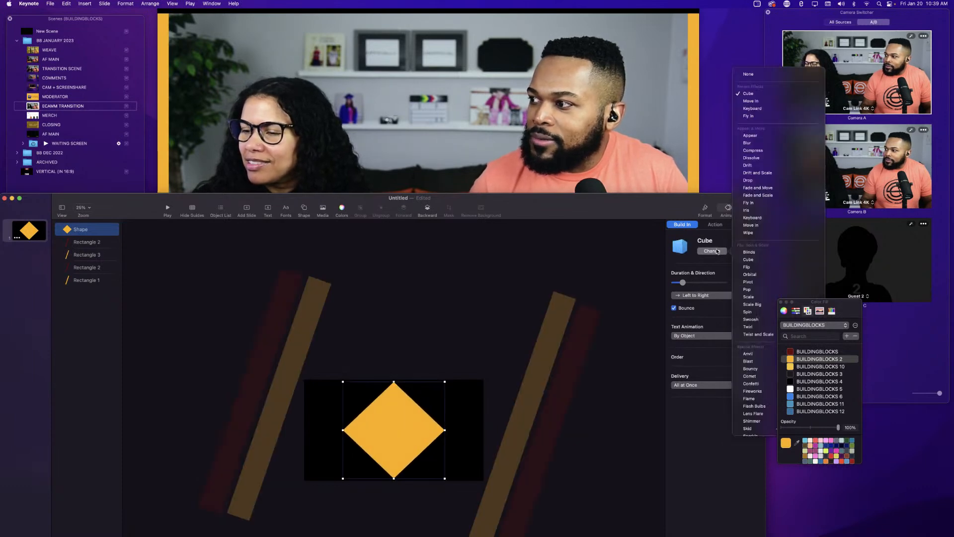
click(745, 256)
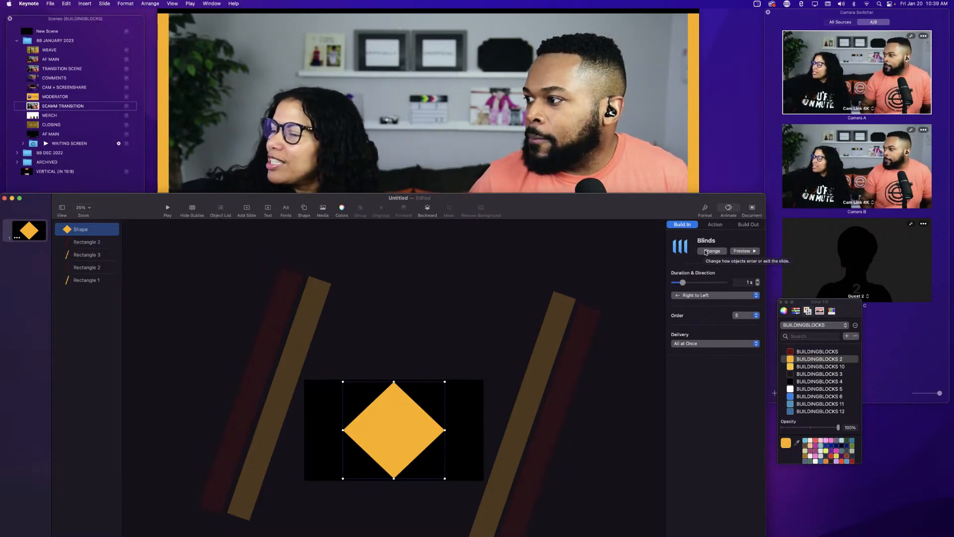
click(717, 344)
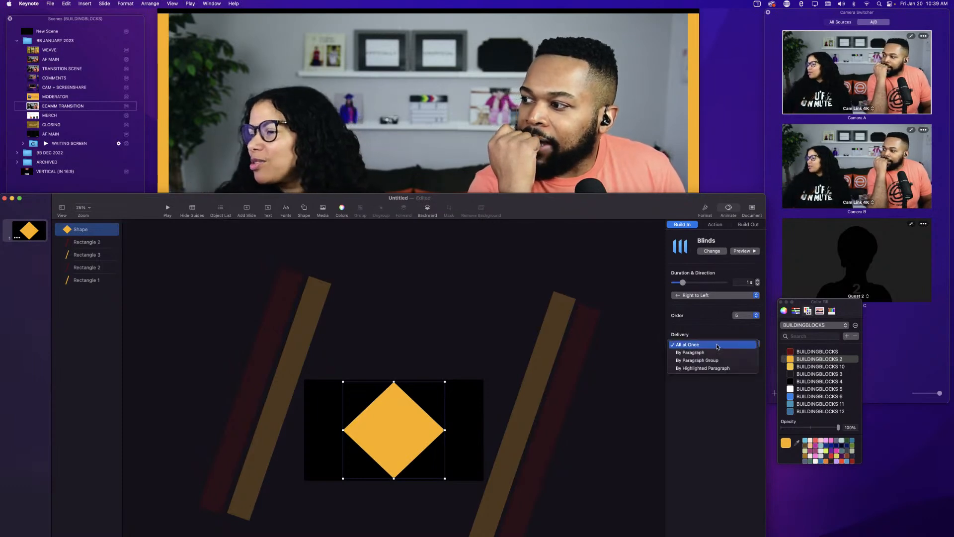
click(718, 345)
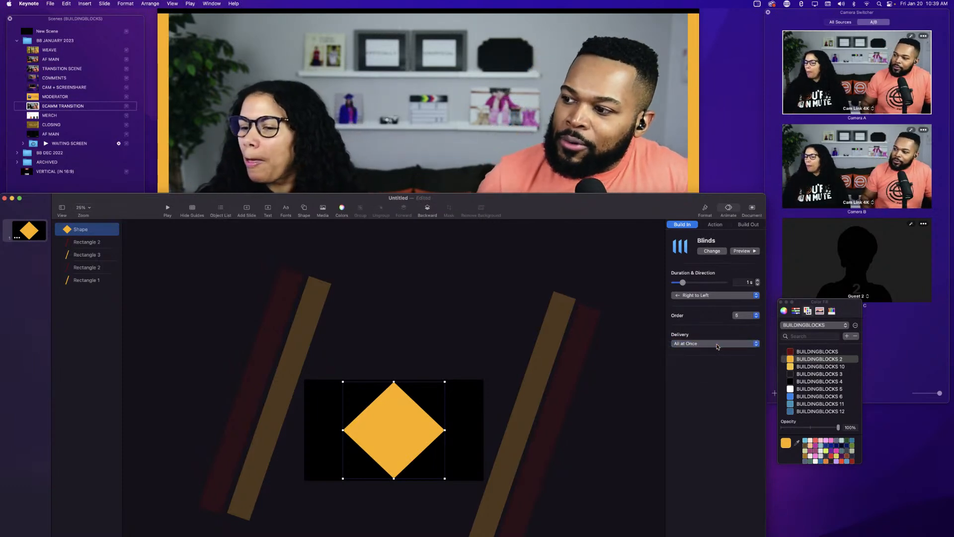
Try Anvil and then Bouncy as the diamond's build-in effect.
click(710, 251)
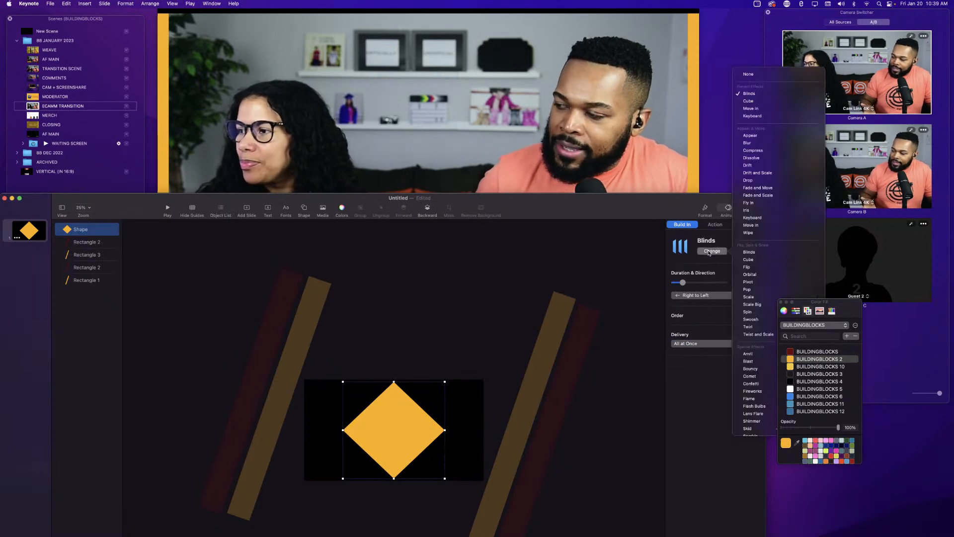
click(748, 354)
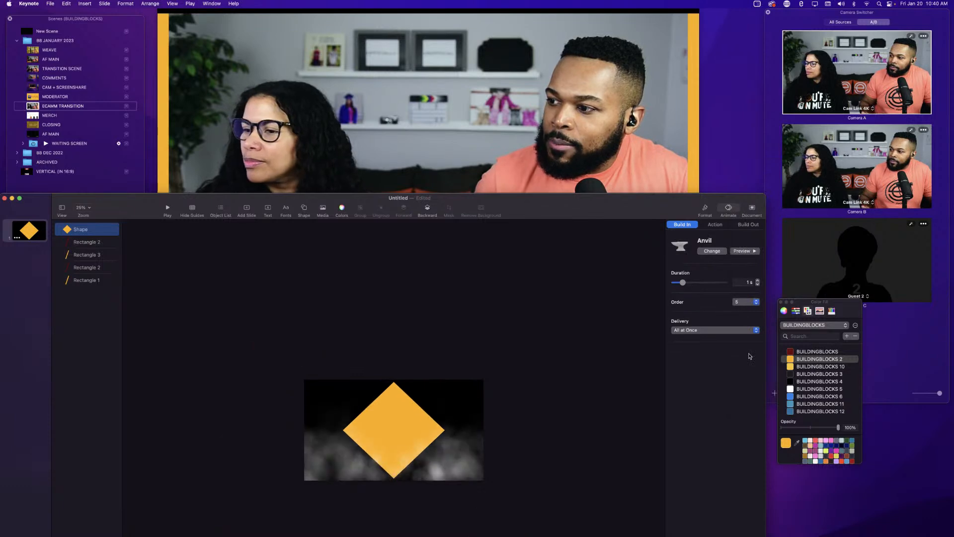
click(702, 252)
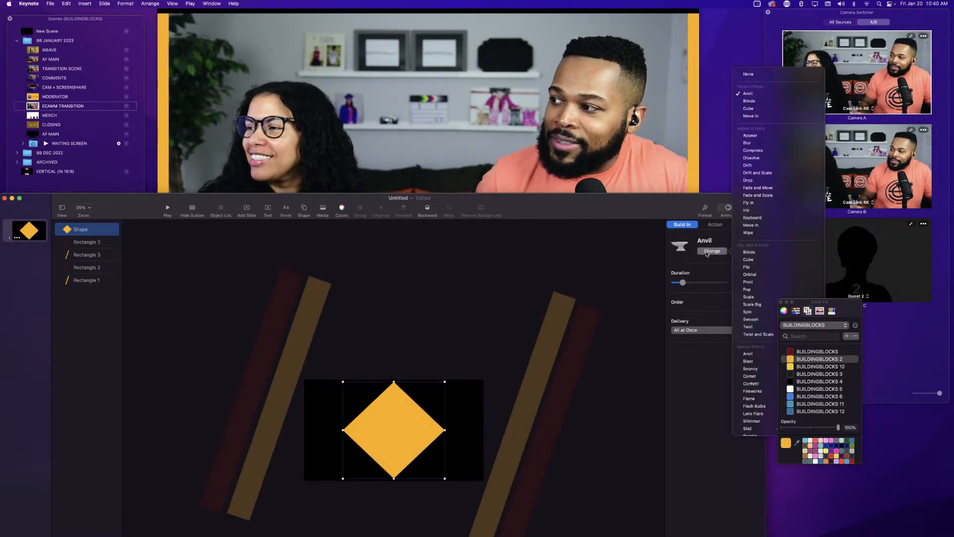
click(750, 369)
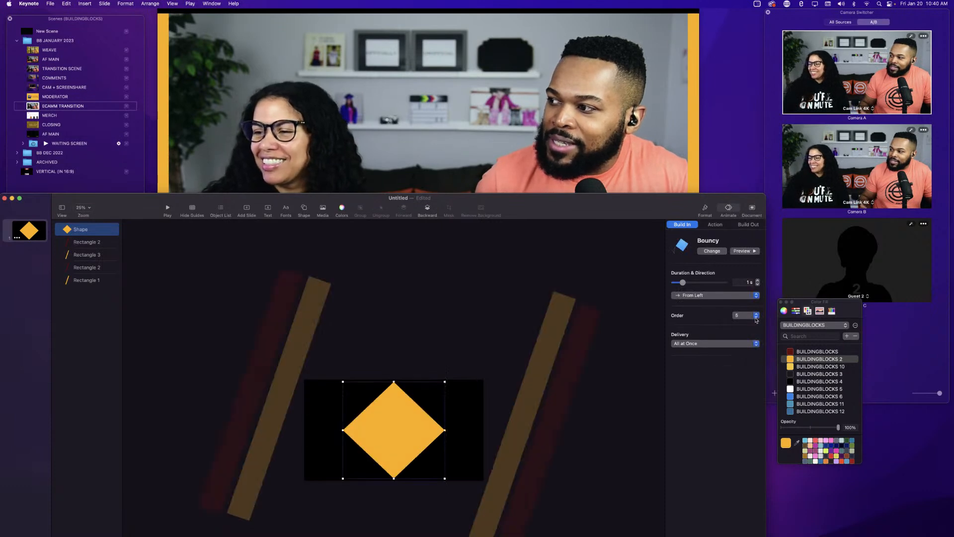
Change the diamond's build-in effect to Lens Flare and preview it.
click(710, 253)
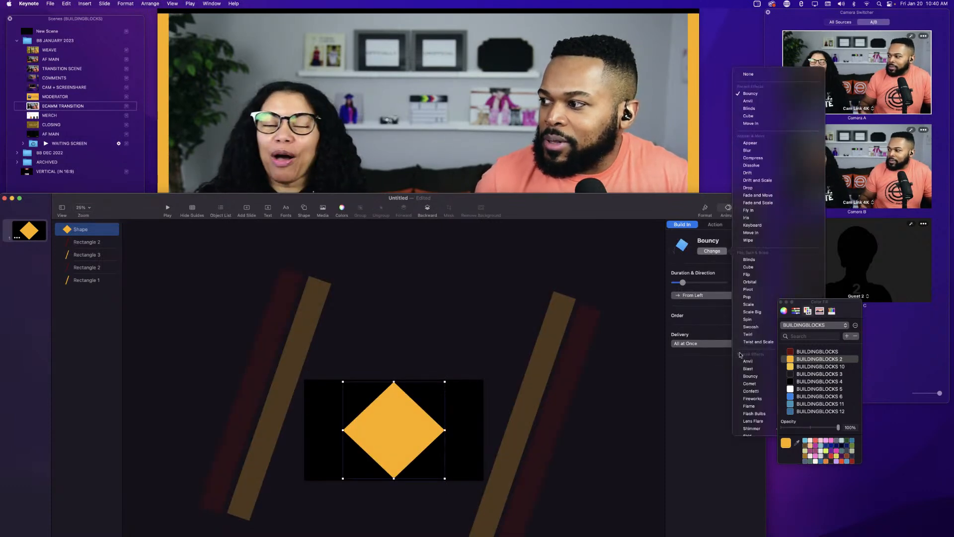
scroll(751, 392, down, 2)
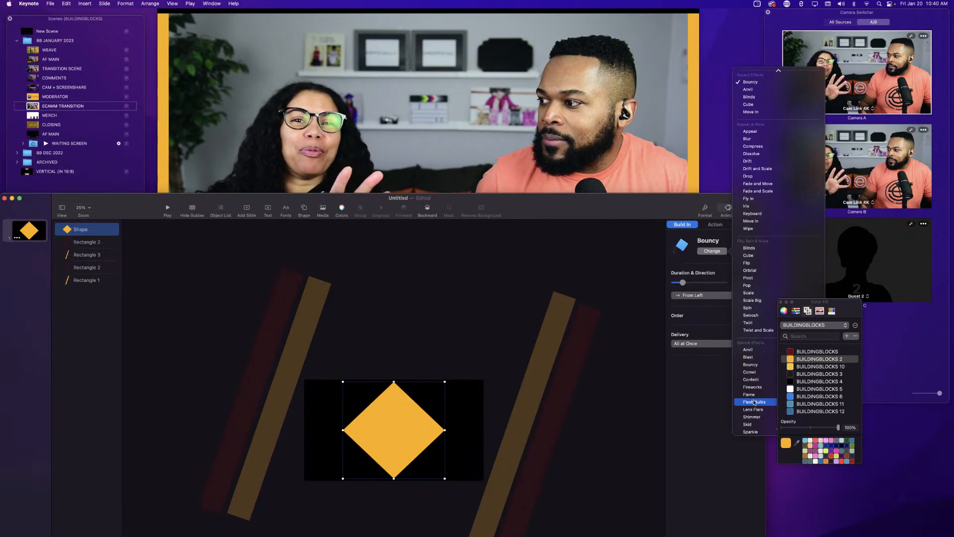
click(755, 410)
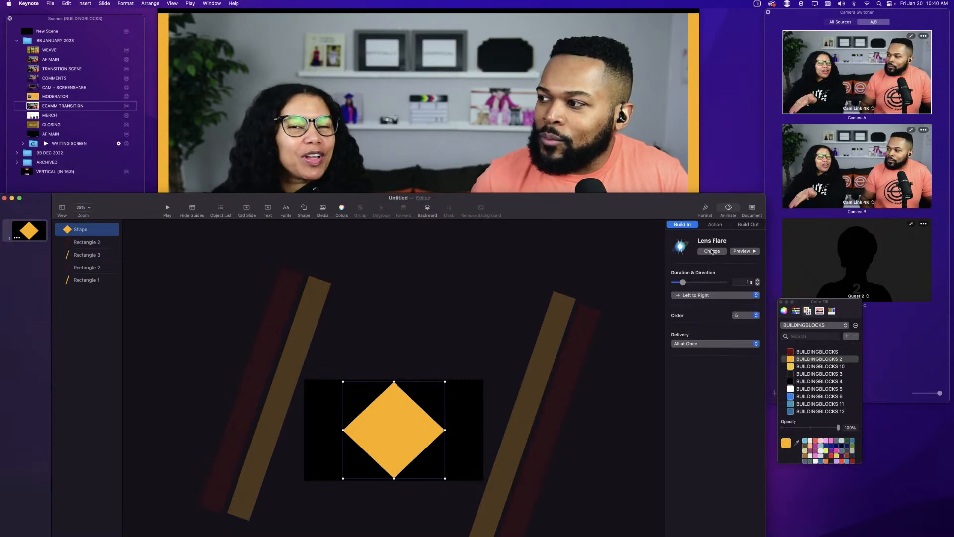
click(740, 251)
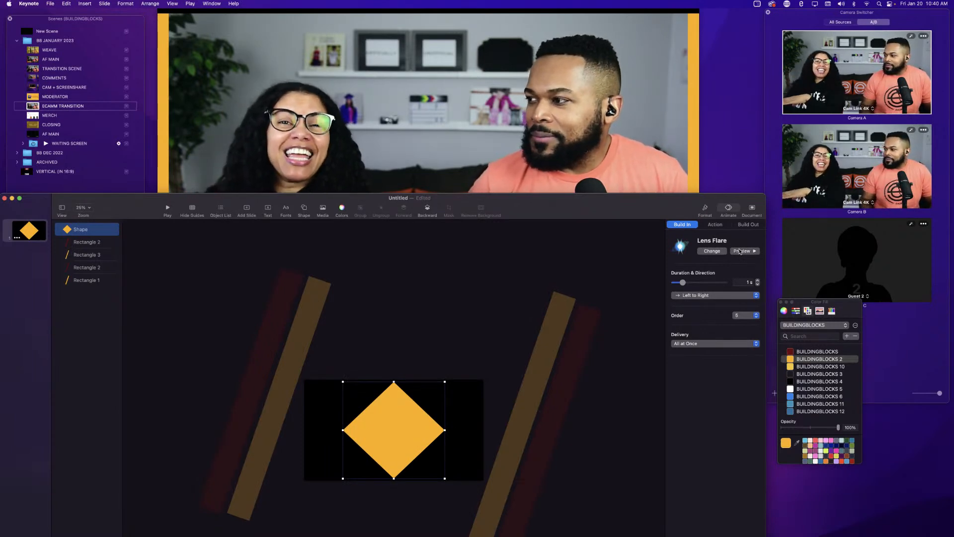
Add a Scale action effect to the diamond.
click(714, 225)
click(699, 251)
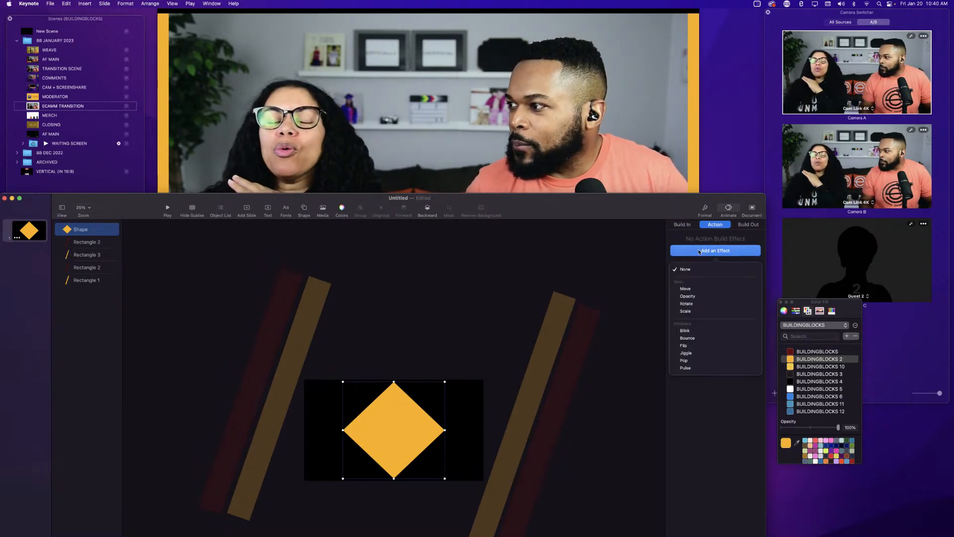
click(690, 311)
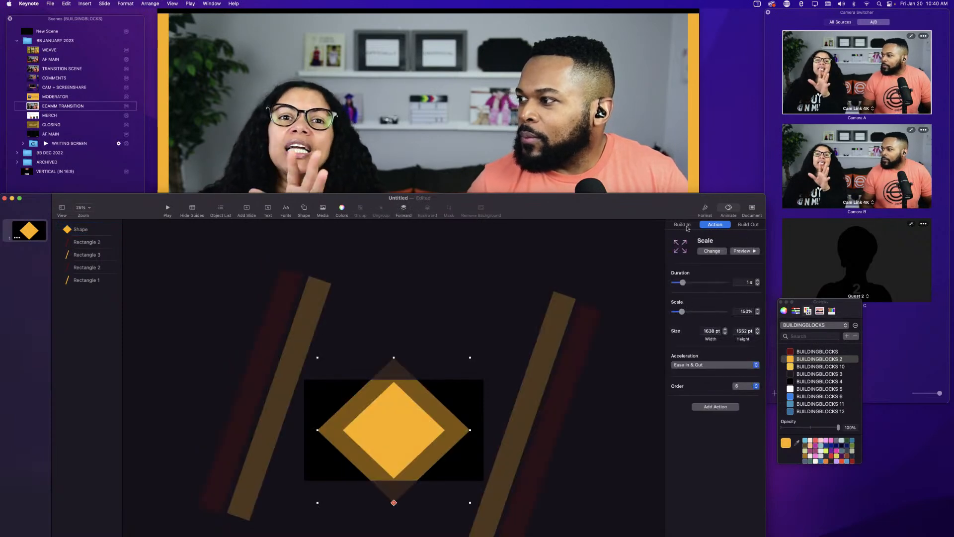
Preview the diamond's Lens Flare build-in and review its Scale action settings.
click(683, 225)
click(741, 252)
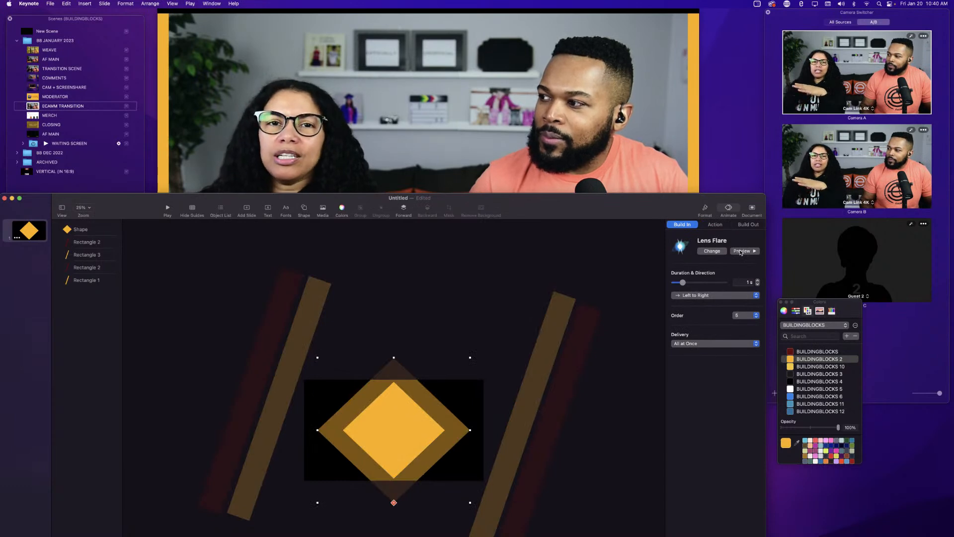
click(716, 225)
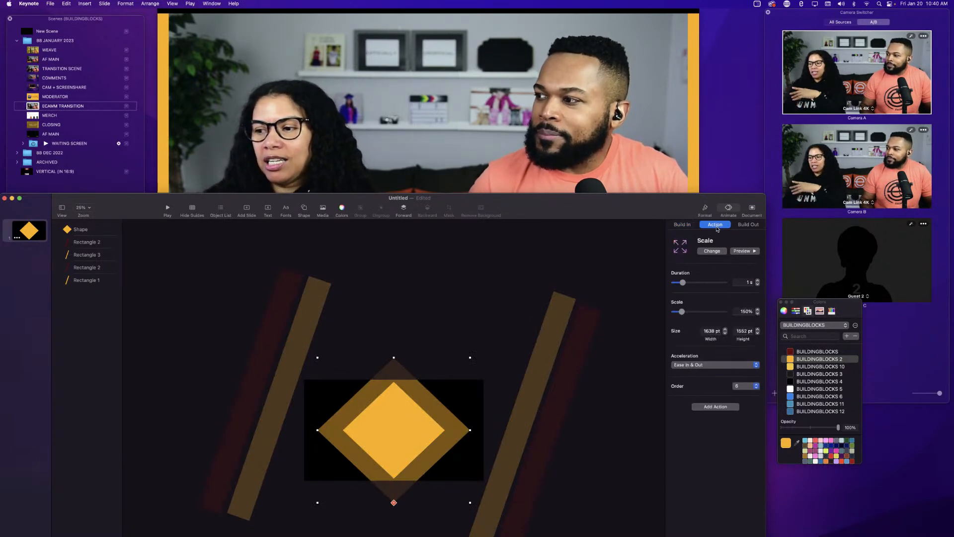
click(687, 227)
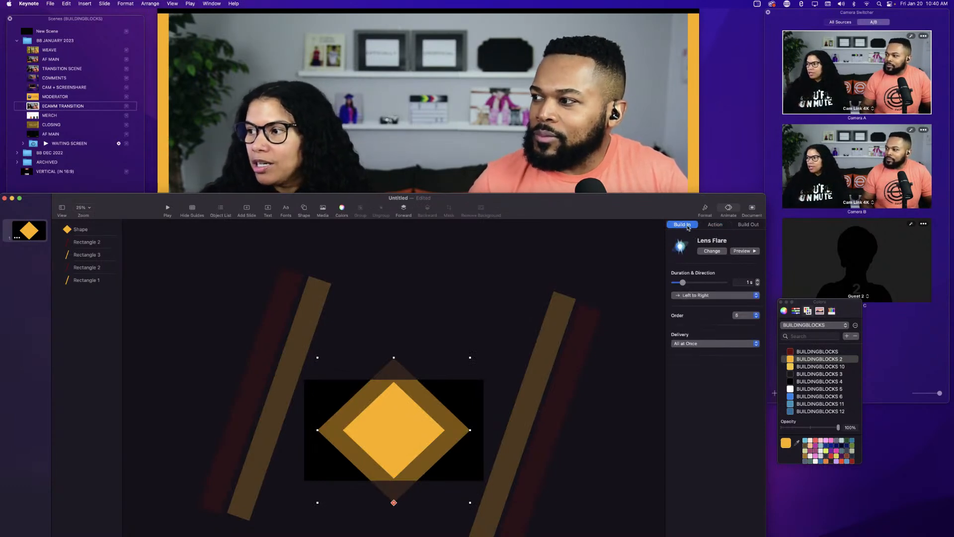
click(740, 251)
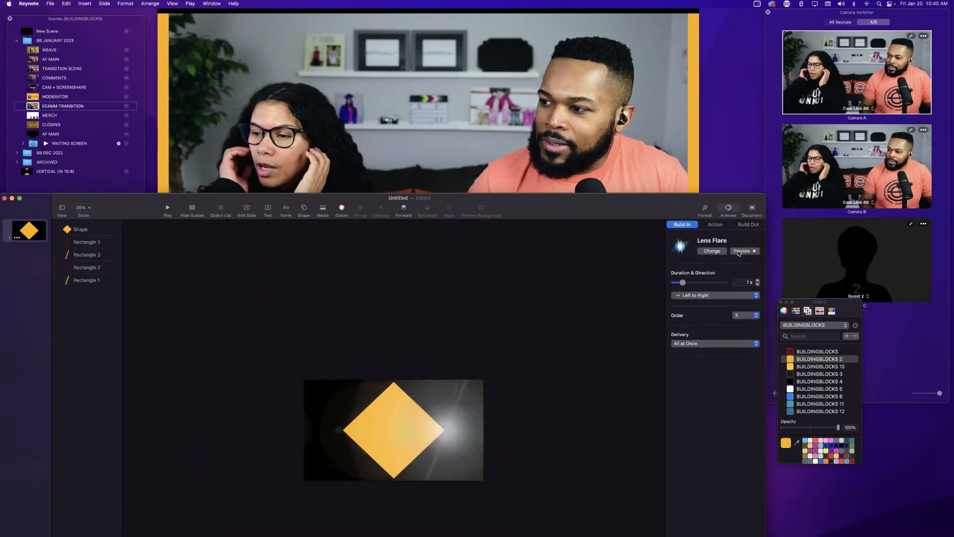
Preview the diamond's Scale action and set it to start After Build 5 in the build order.
click(715, 224)
click(742, 251)
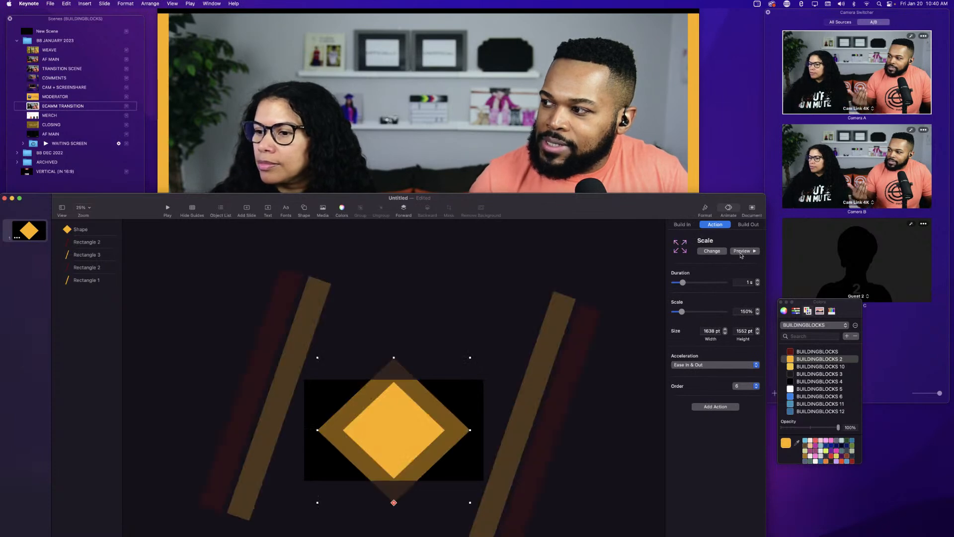
drag(645, 200, 658, 92)
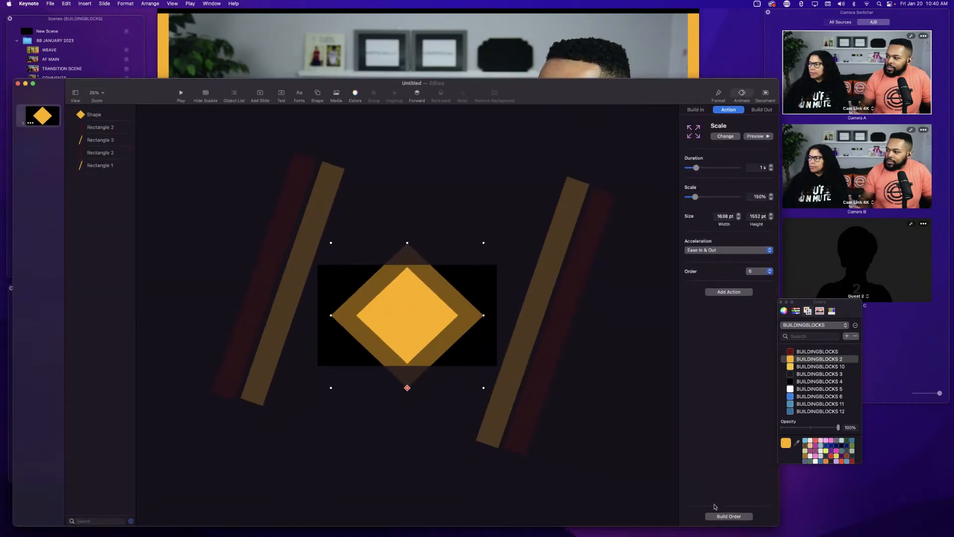
click(722, 518)
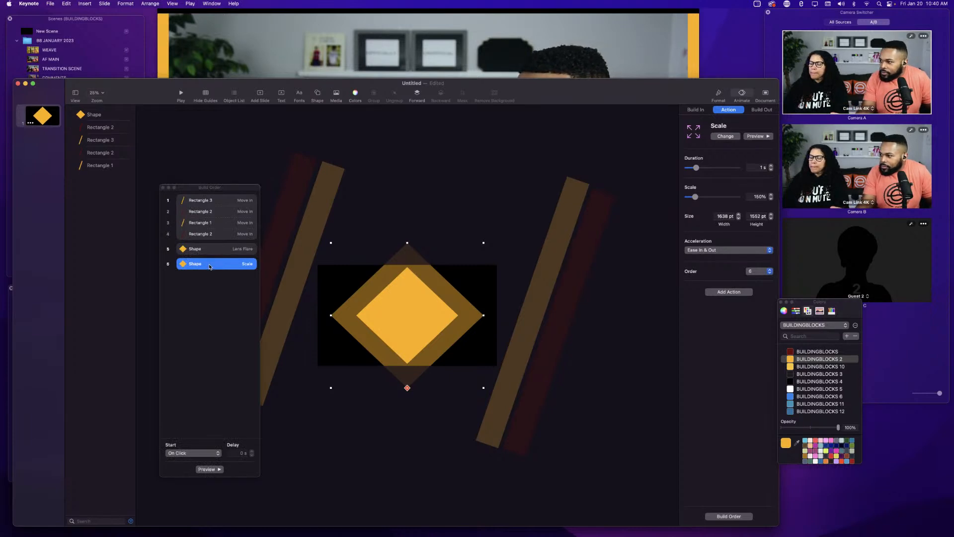
mouse_move(209, 267)
mouse_down()
mouse_move(204, 251)
mouse_move(202, 261)
mouse_up()
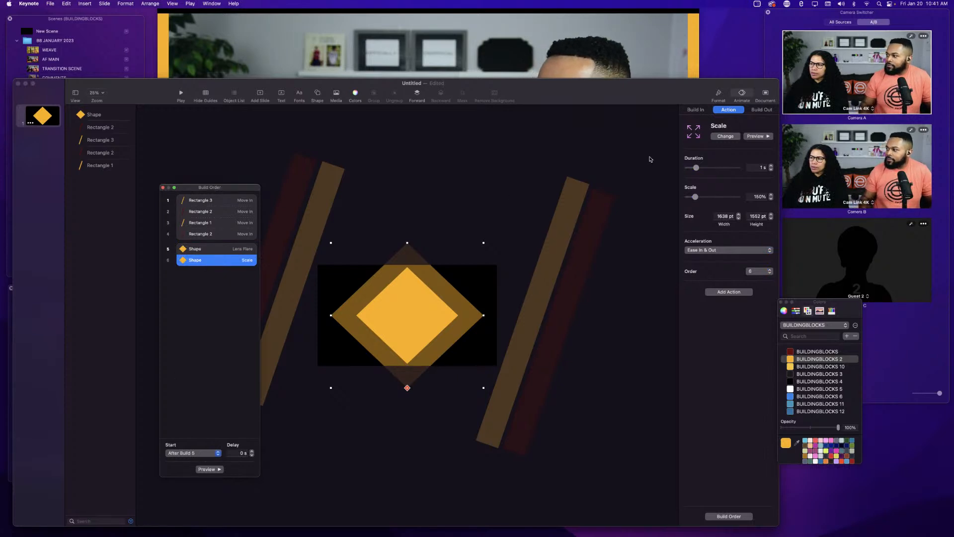
click(765, 137)
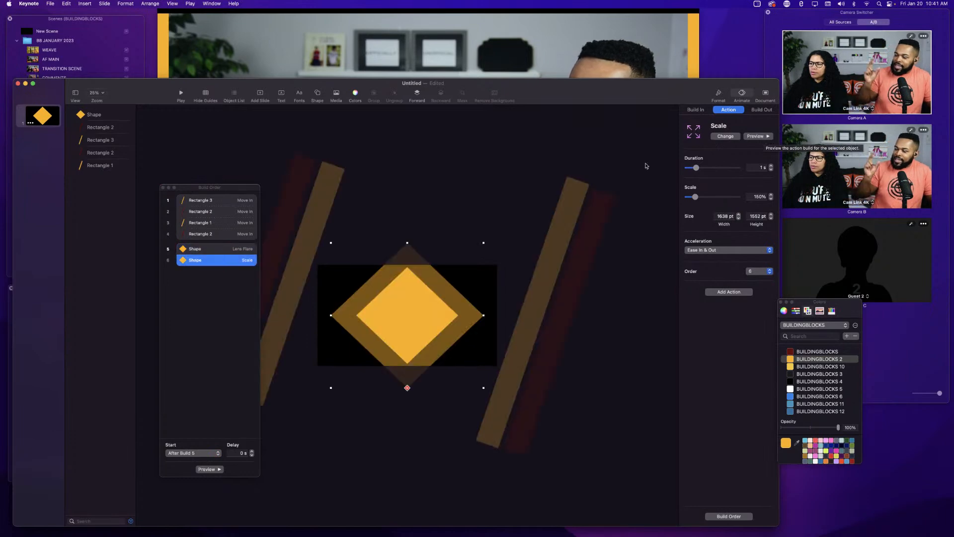
Check the diamond's build-out effects and close the build order window.
click(761, 109)
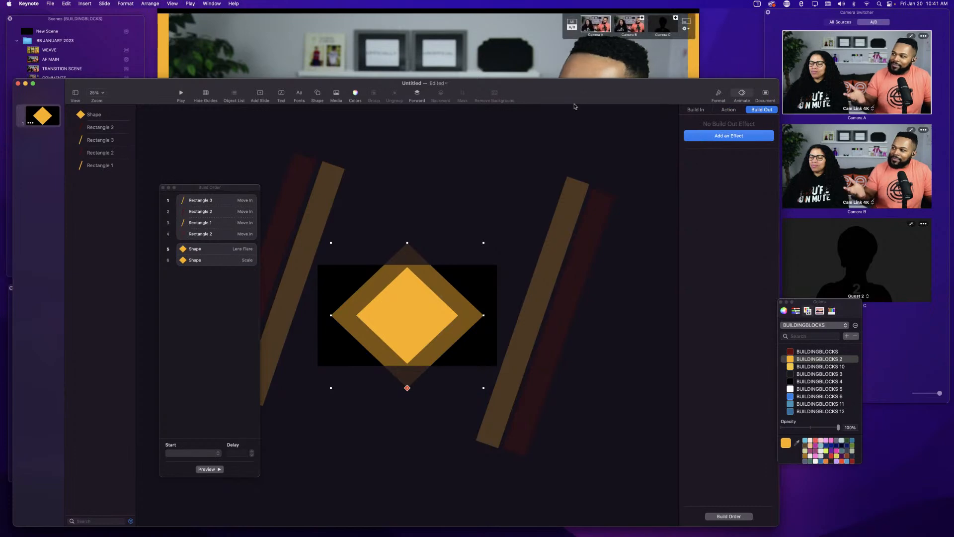
drag(579, 91, 582, 110)
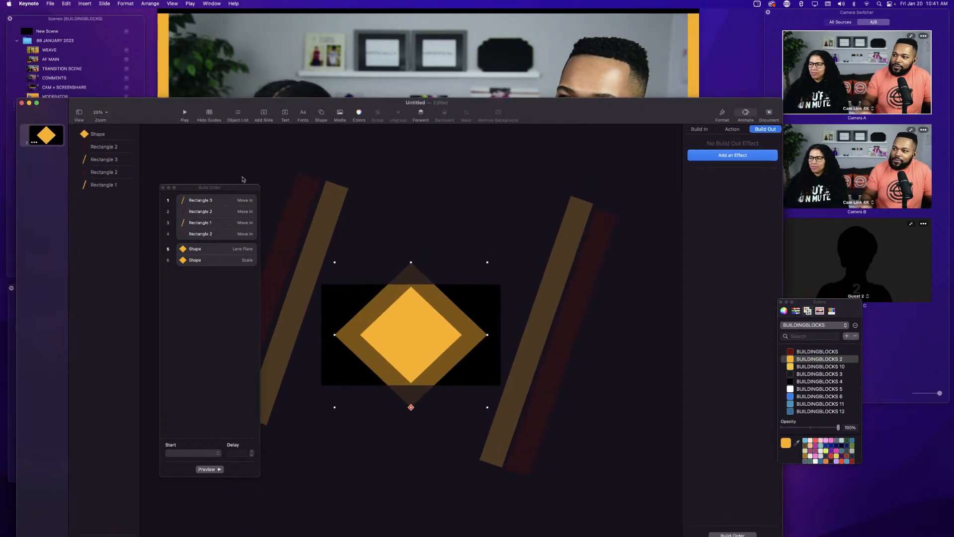
click(163, 187)
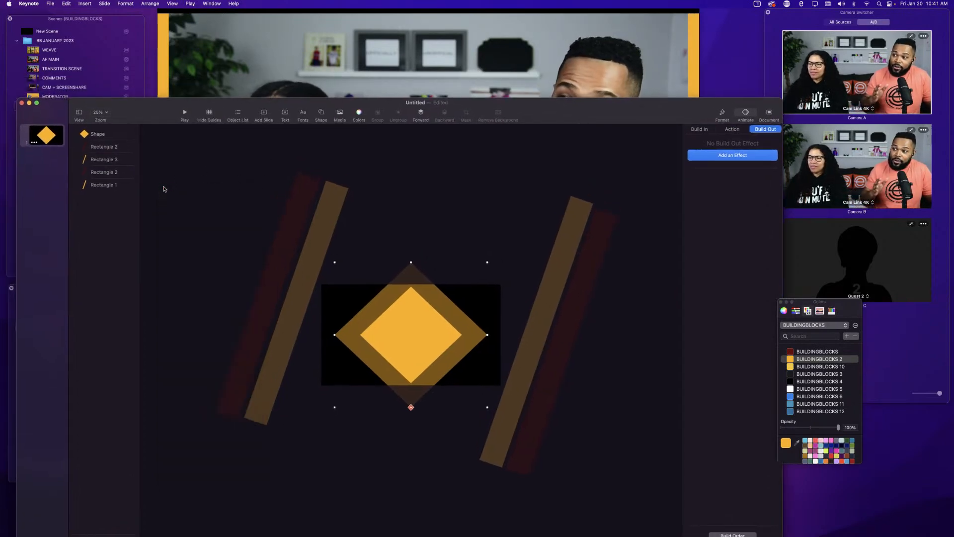
Minimize the Keynote window and switch to Ecamm Live.
click(29, 103)
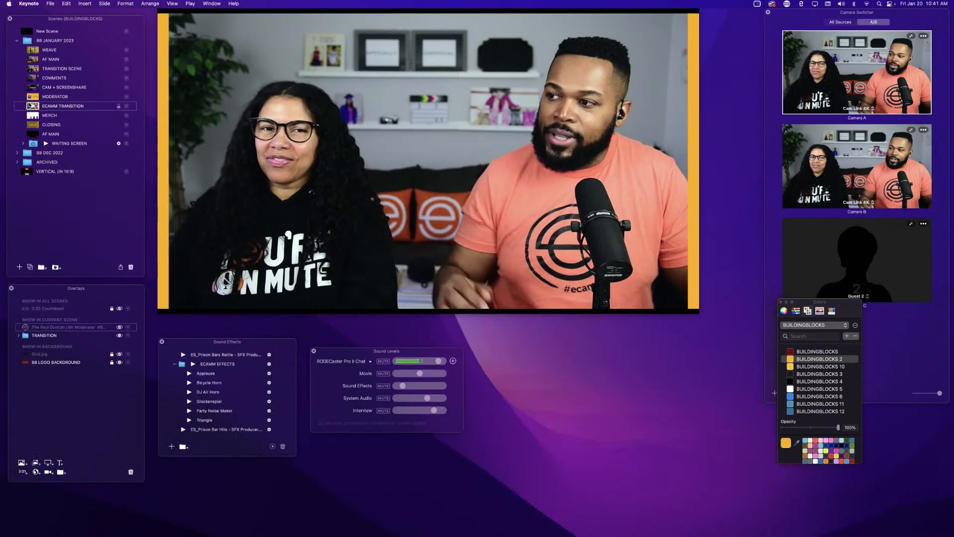
mouse_move(263, 154)
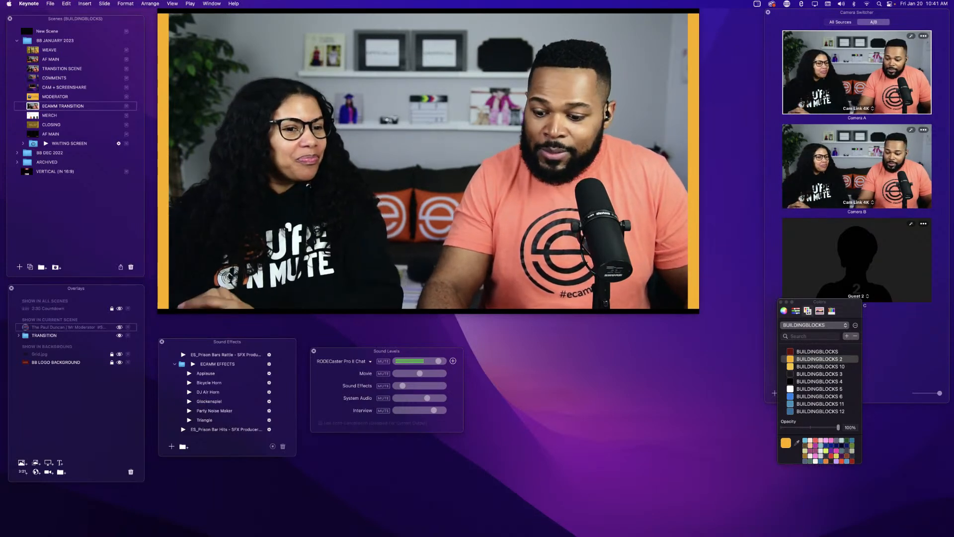
key(super+Tab)
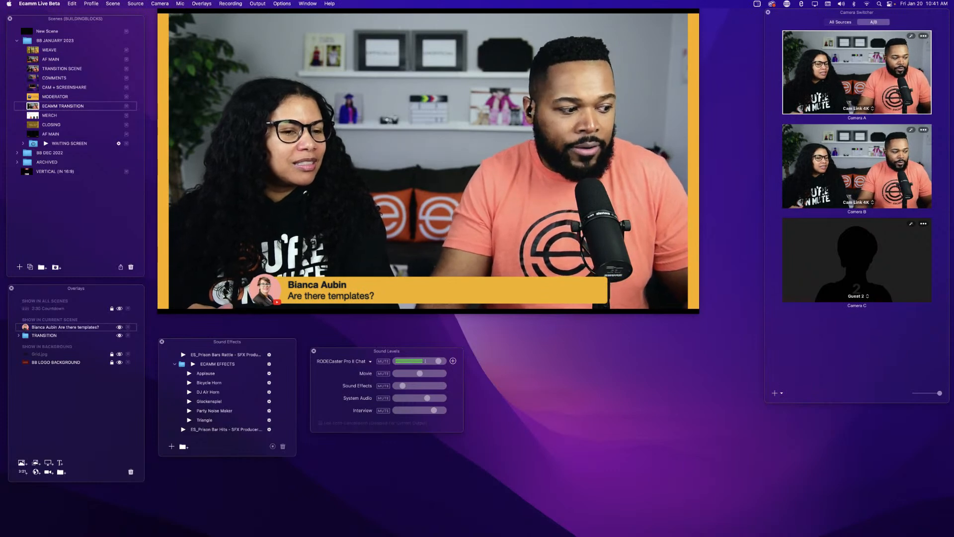
mouse_move(228, 224)
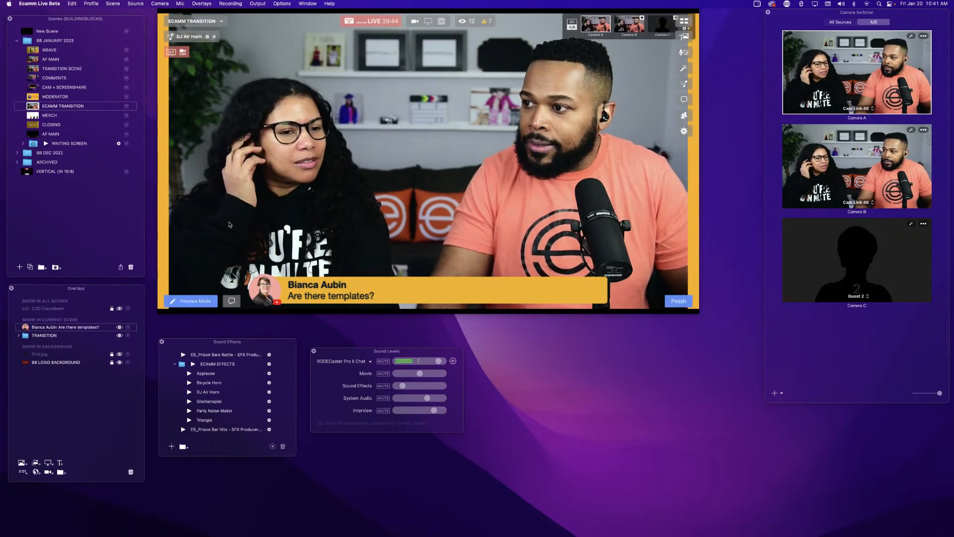